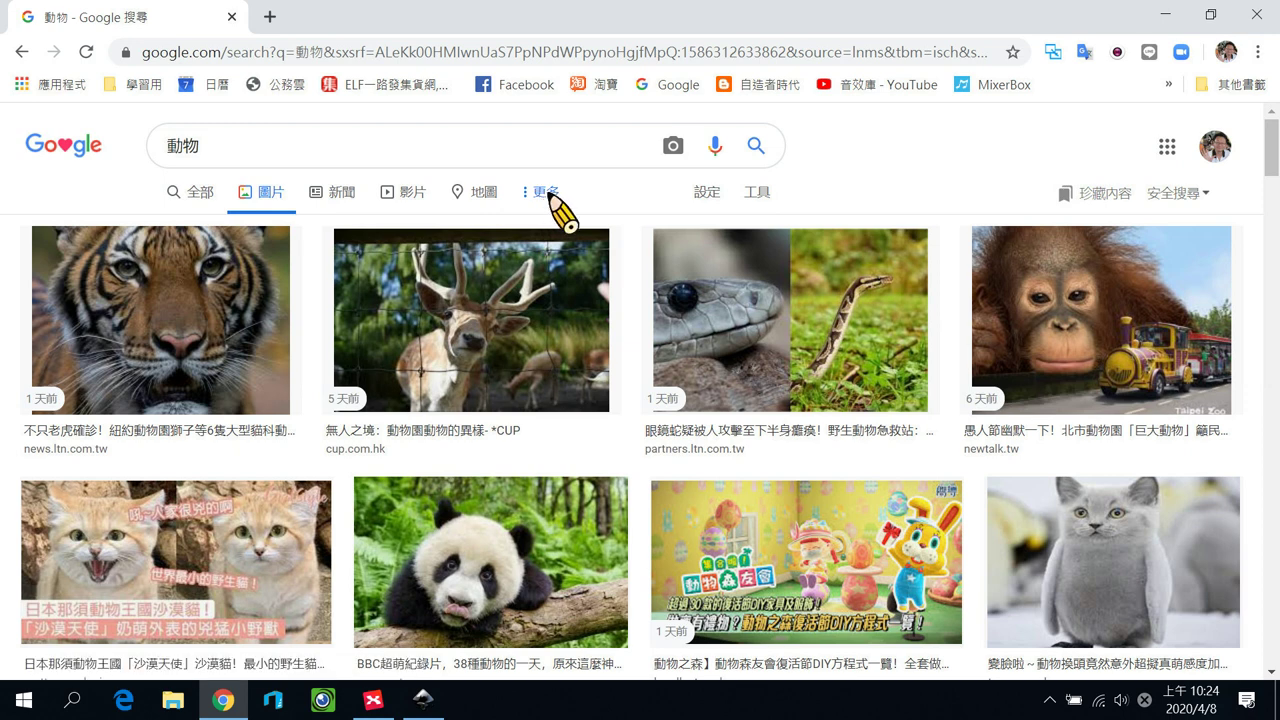
# Step: Filter the 動物 image results to the 插圖 type and open the preview of the illustAC cartoon giraffe
pyautogui.click(762, 195)
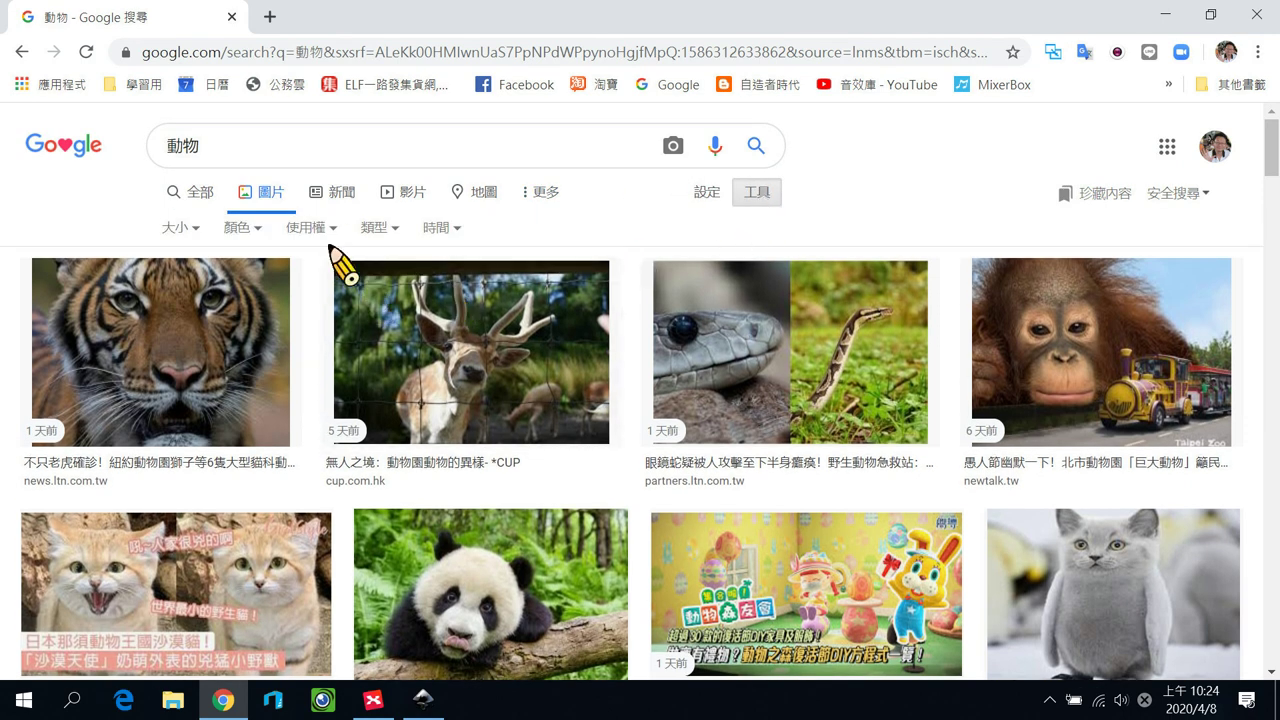
pyautogui.click(385, 232)
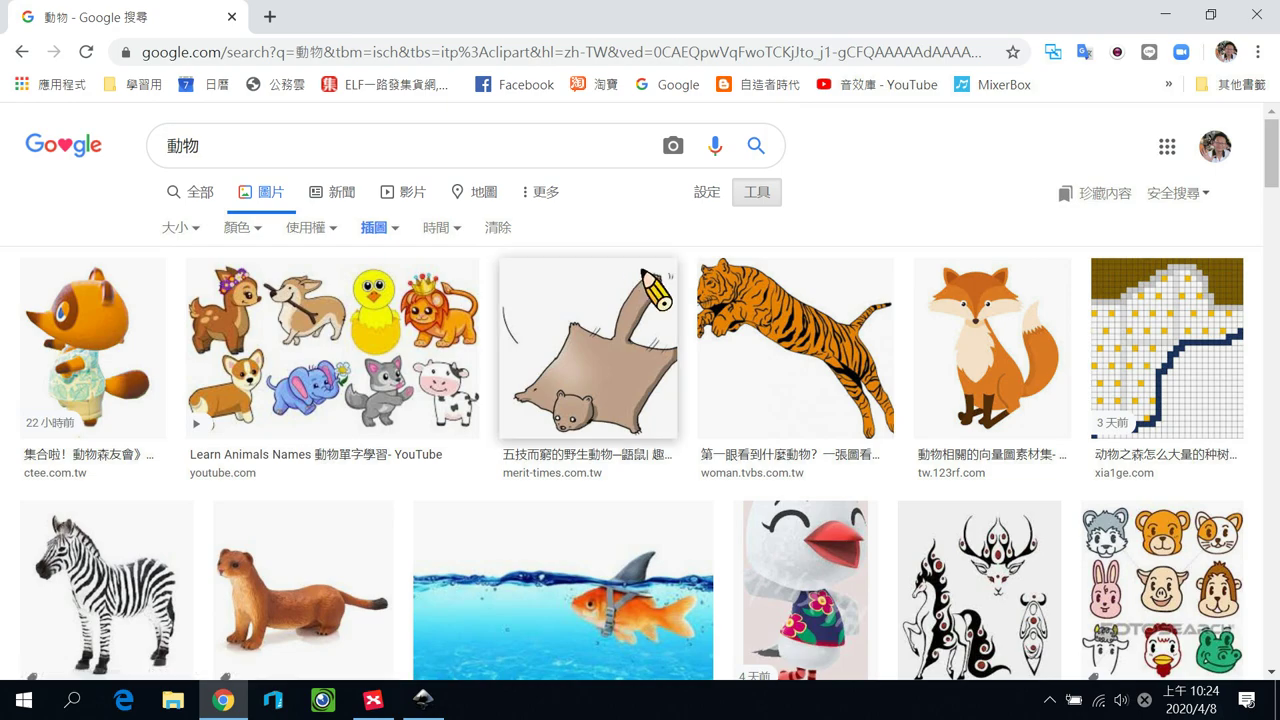
pyautogui.scroll(-2, 651, 286)
pyautogui.scroll(-11, 660, 305)
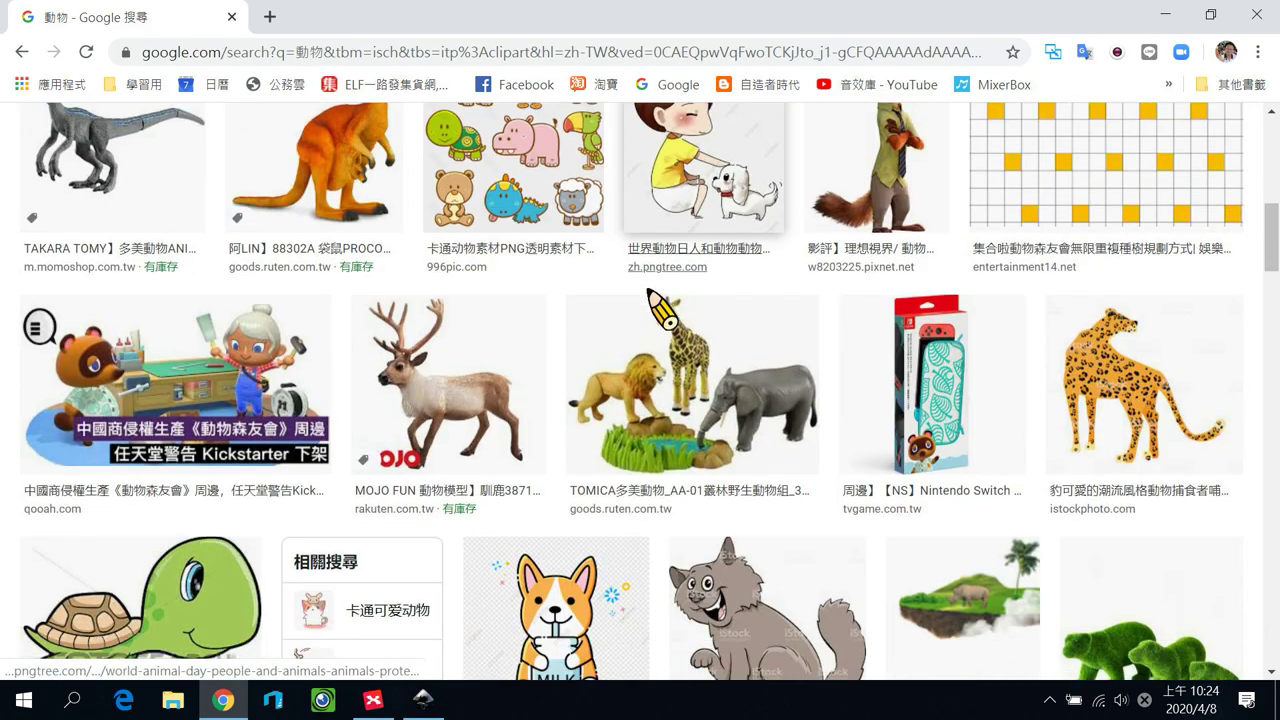
pyautogui.scroll(-2, 662, 312)
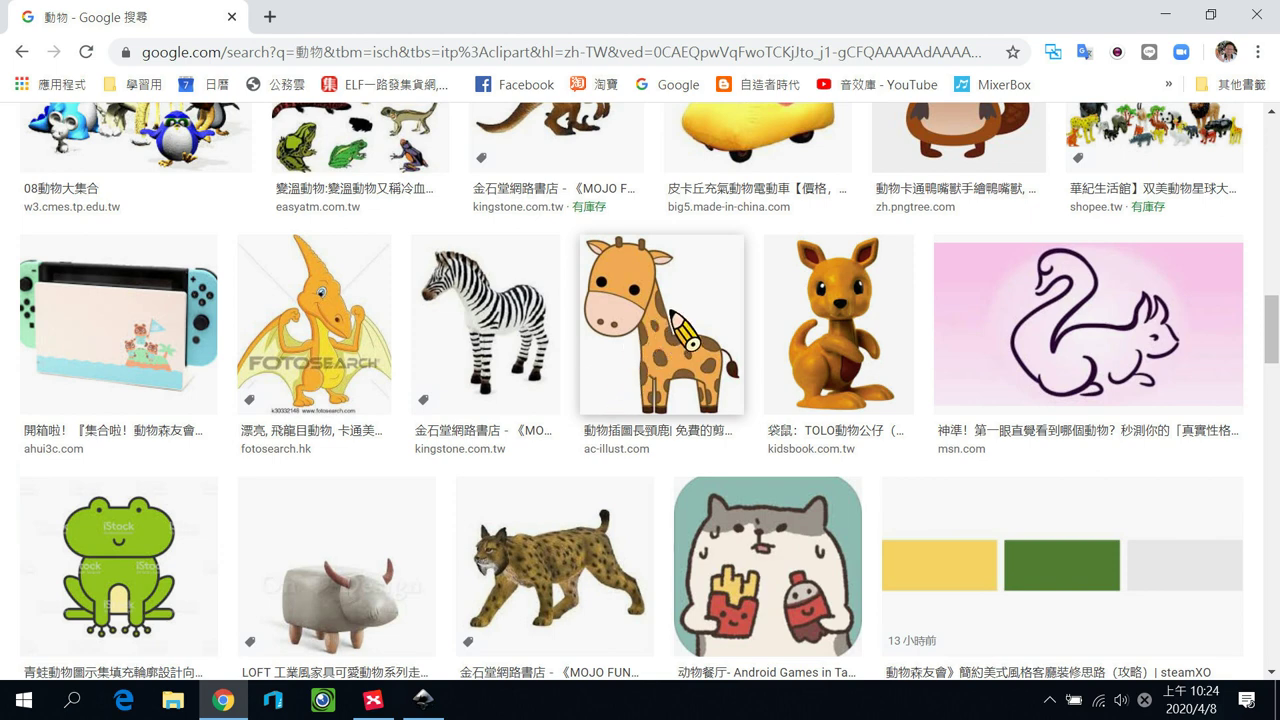
pyautogui.scroll(-2, 680, 300)
pyautogui.scroll(-1, 692, 200)
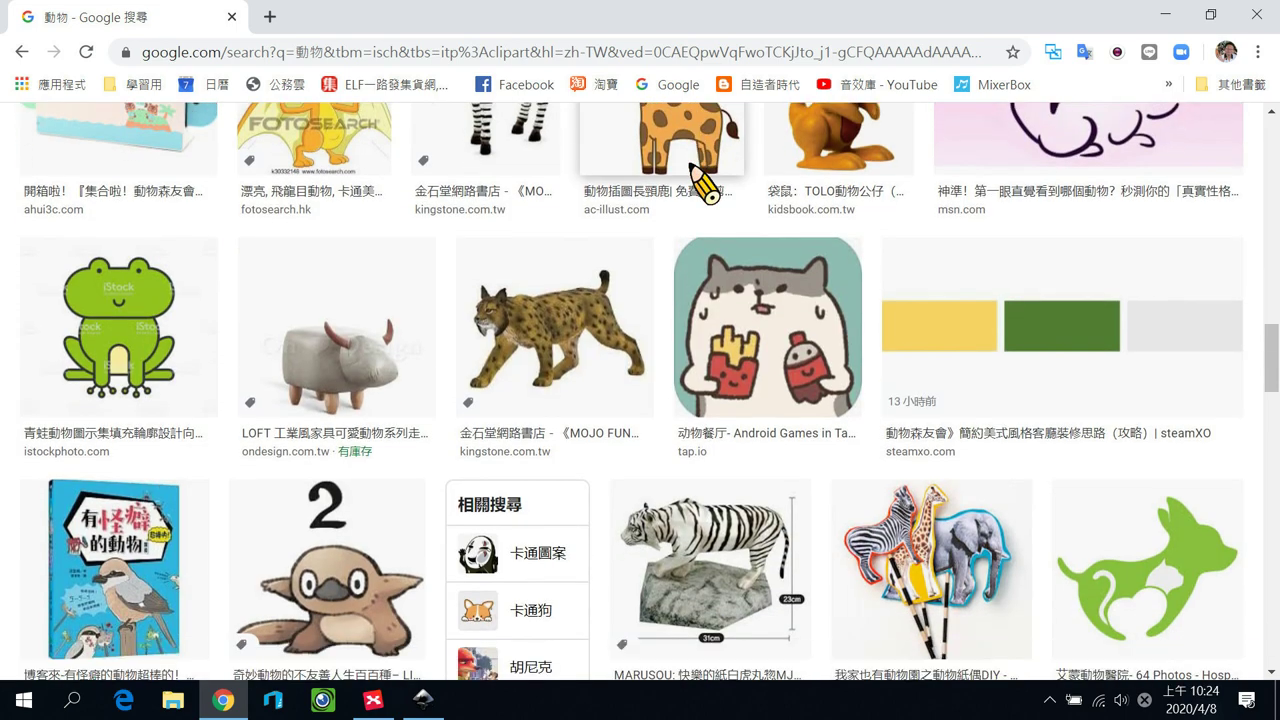
pyautogui.scroll(2, 704, 185)
pyautogui.click(645, 230)
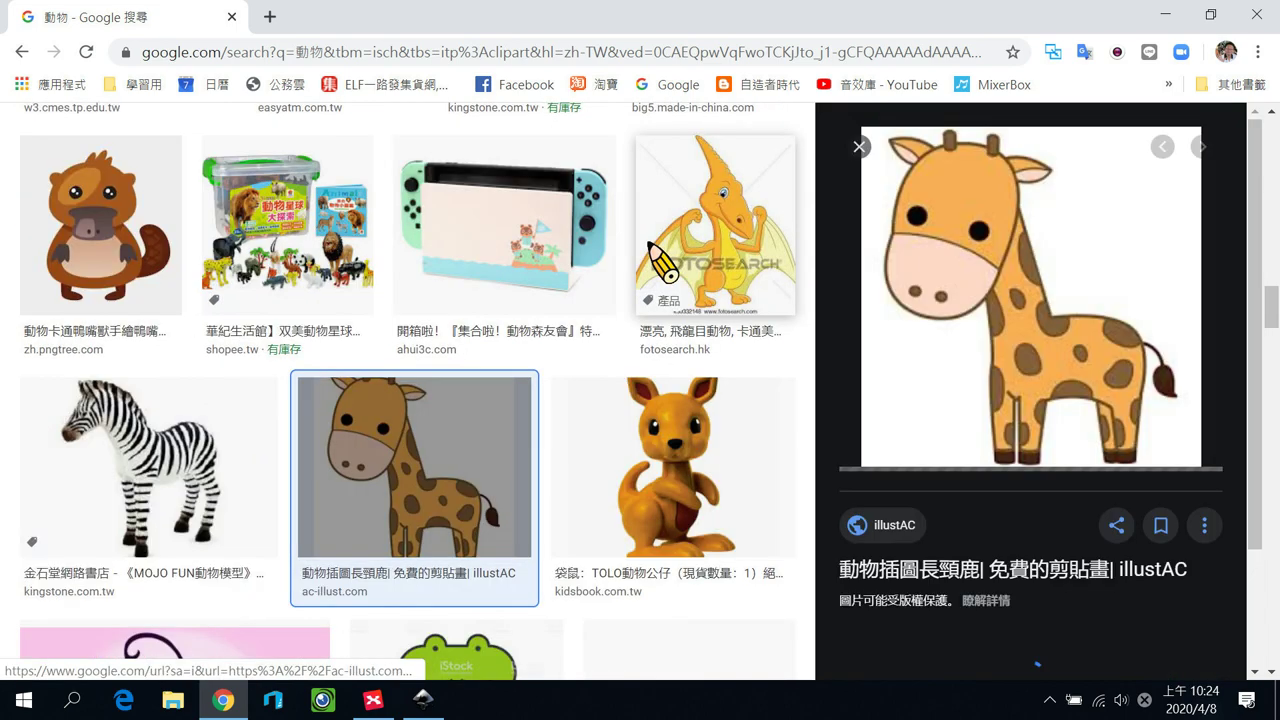
# Step: Save the previewed giraffe picture to the desktop as a JPEG under its suggested file name
pyautogui.rightClick(1006, 287)
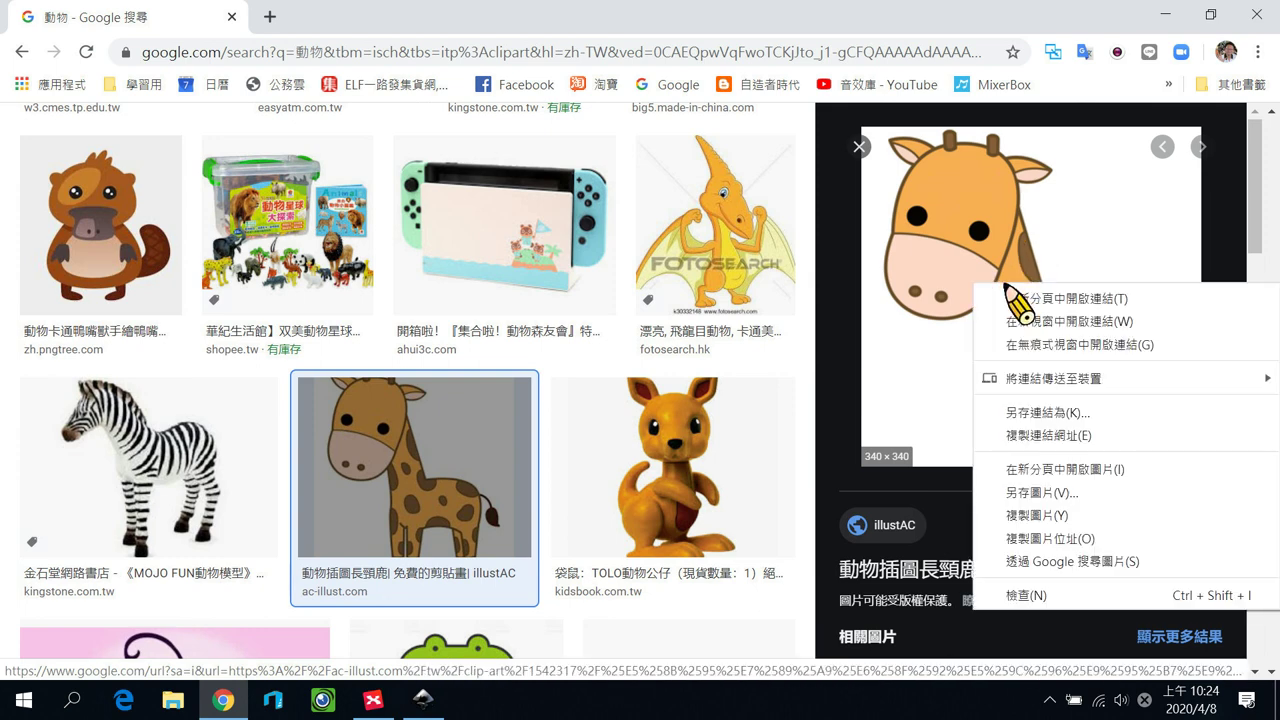
pyautogui.click(1088, 496)
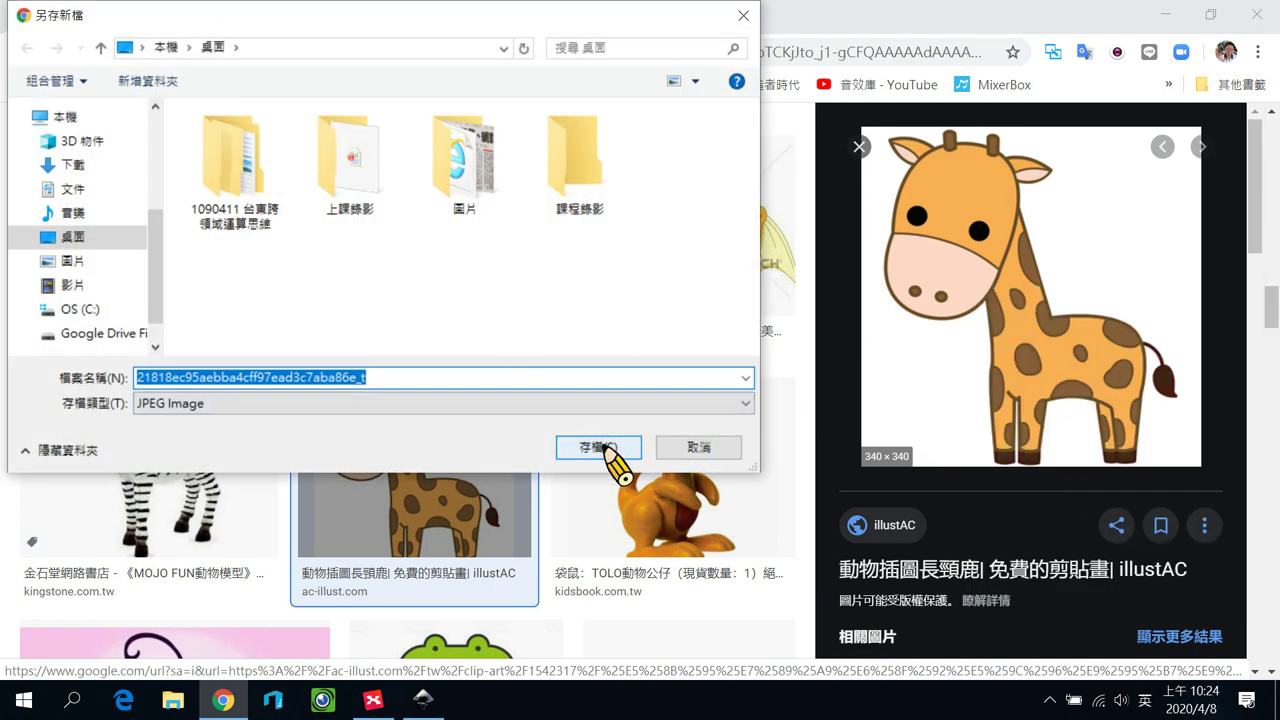
pyautogui.click(600, 447)
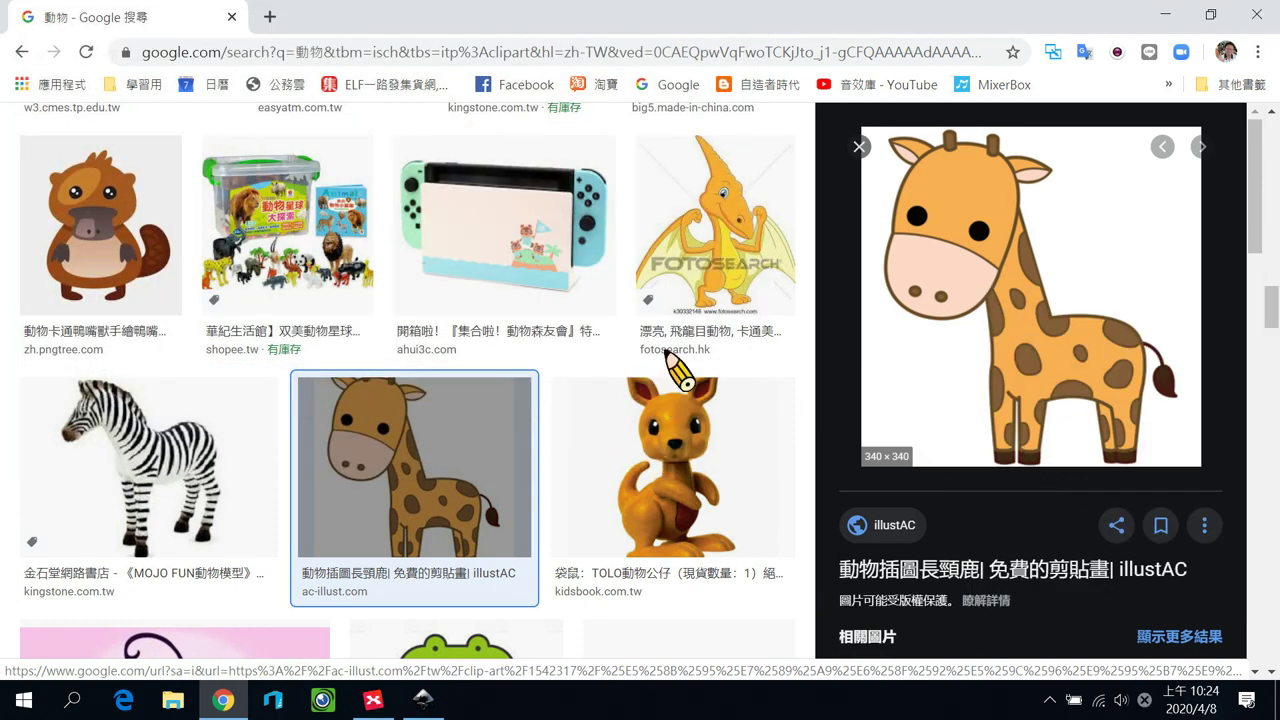
# Step: Switch to Inkscape and import the giraffe JPEG from the desktop as an embedded image with DPI taken from the file
pyautogui.click(1164, 14)
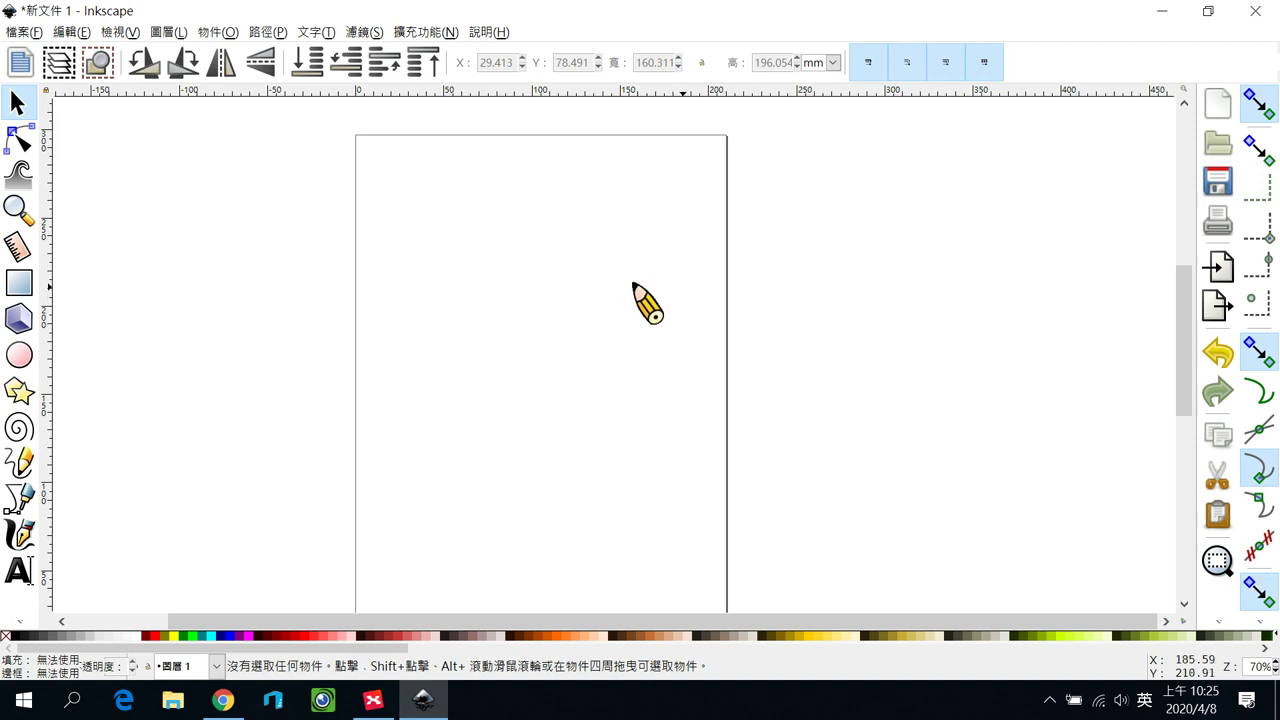
pyautogui.click(20, 32)
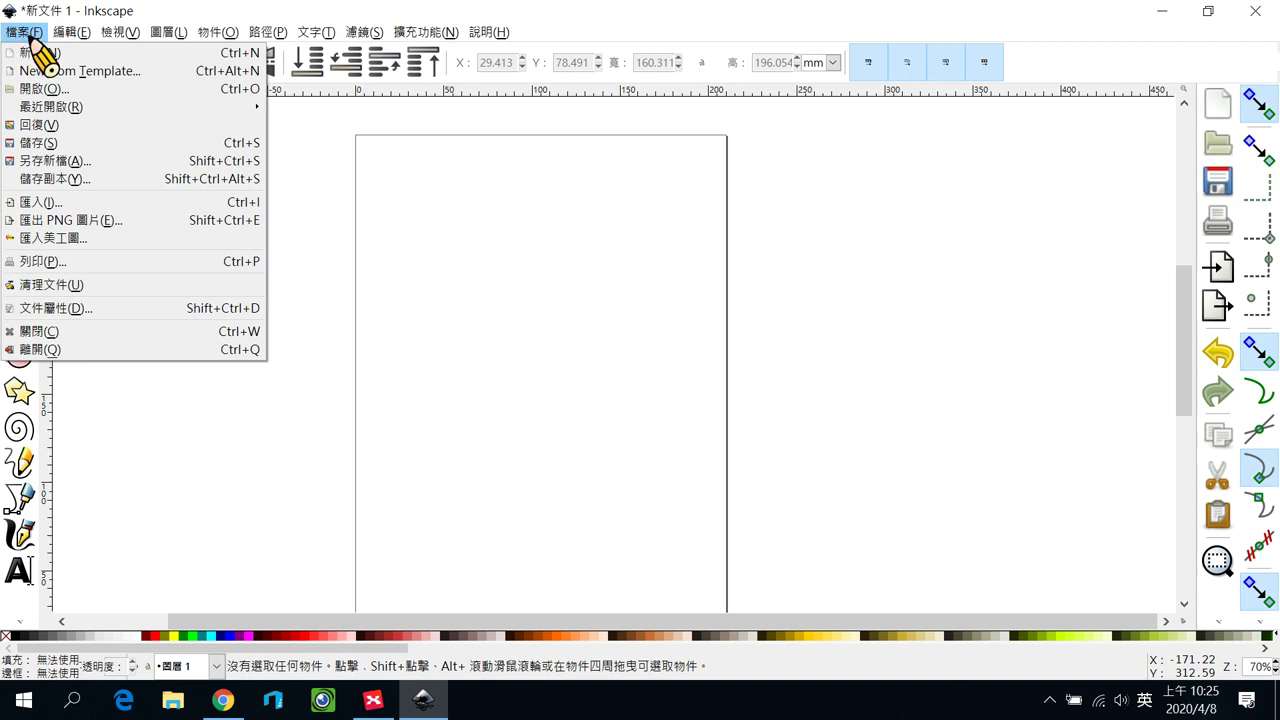
pyautogui.click(112, 203)
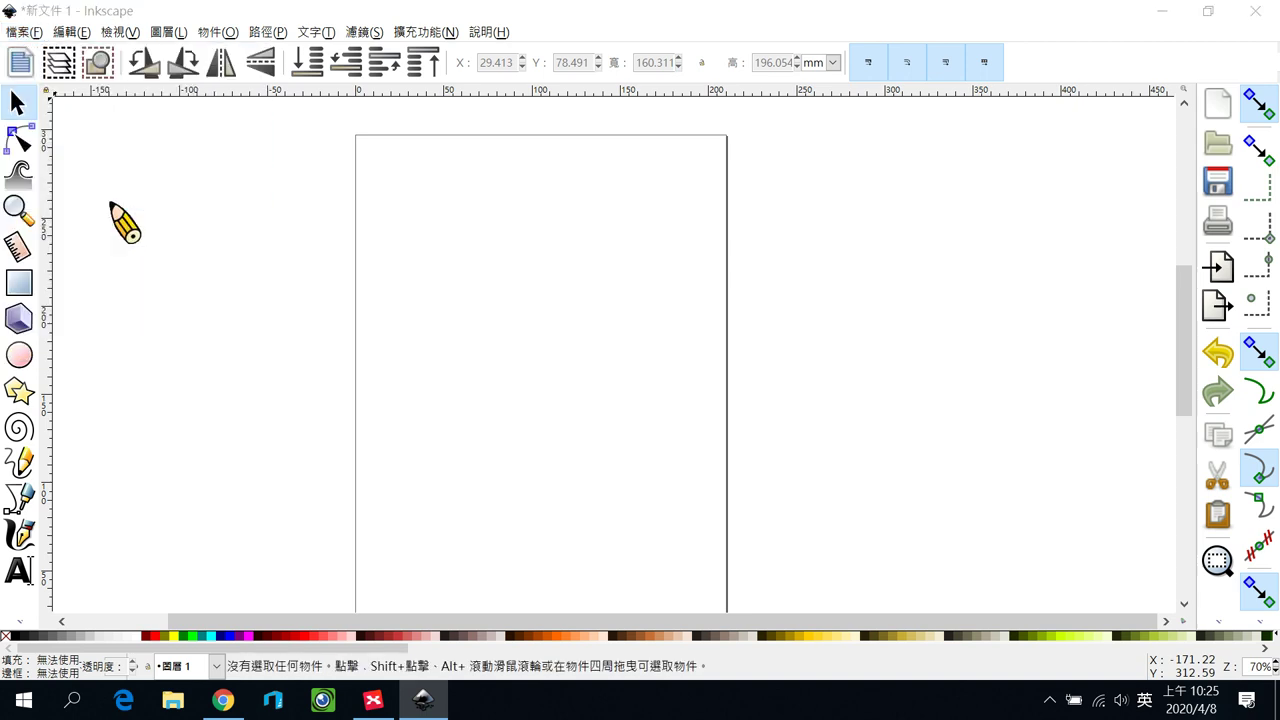
pyautogui.moveTo(527, 210); pyautogui.dragTo(530, 335)
pyautogui.click(185, 150)
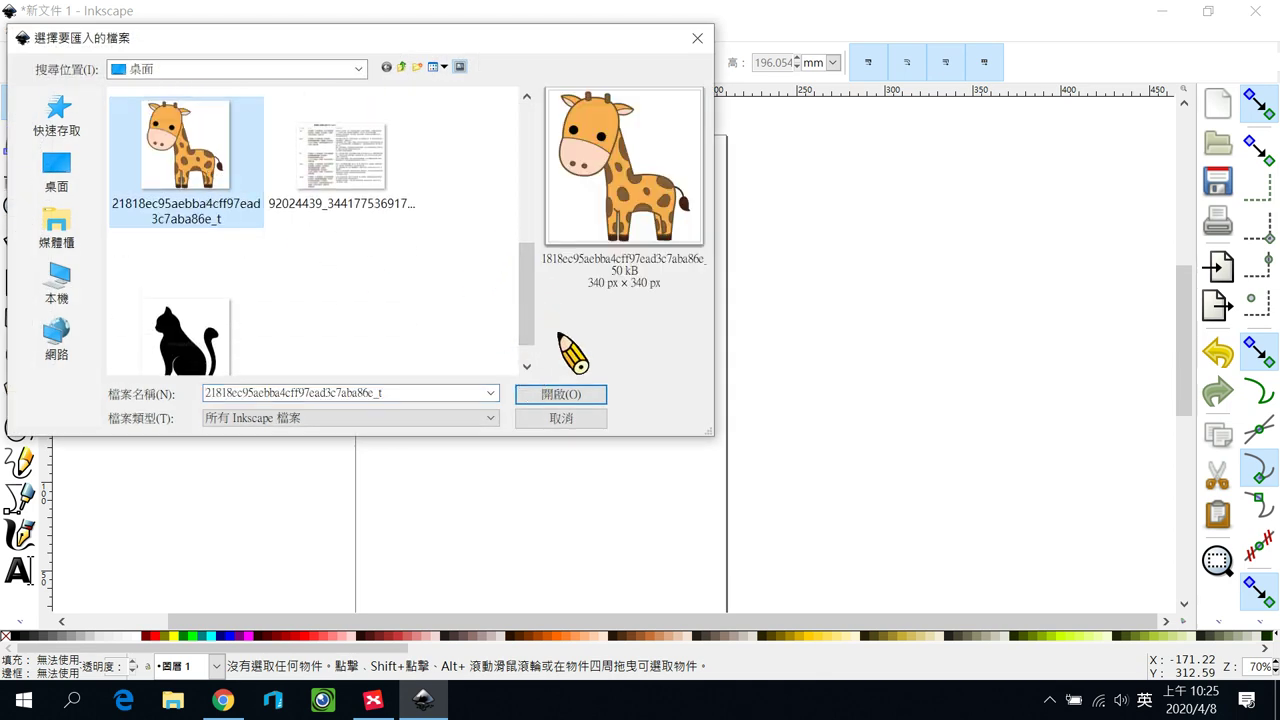
pyautogui.click(565, 394)
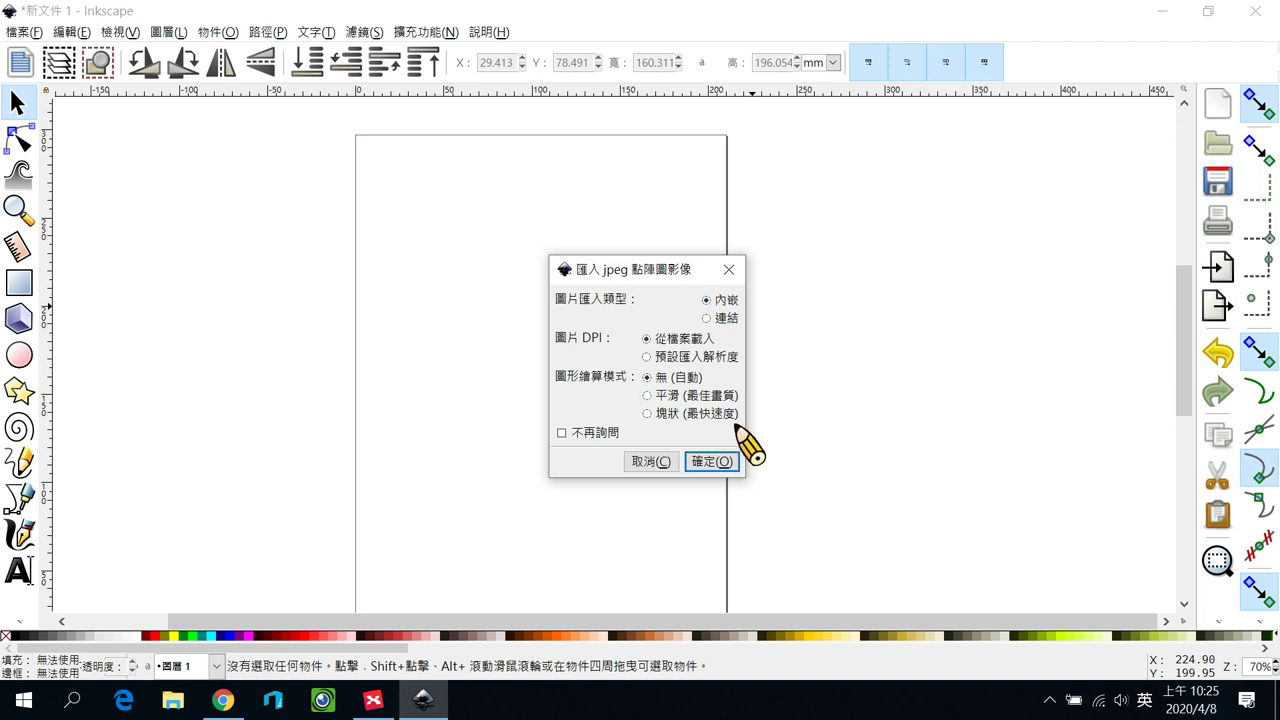
pyautogui.click(712, 462)
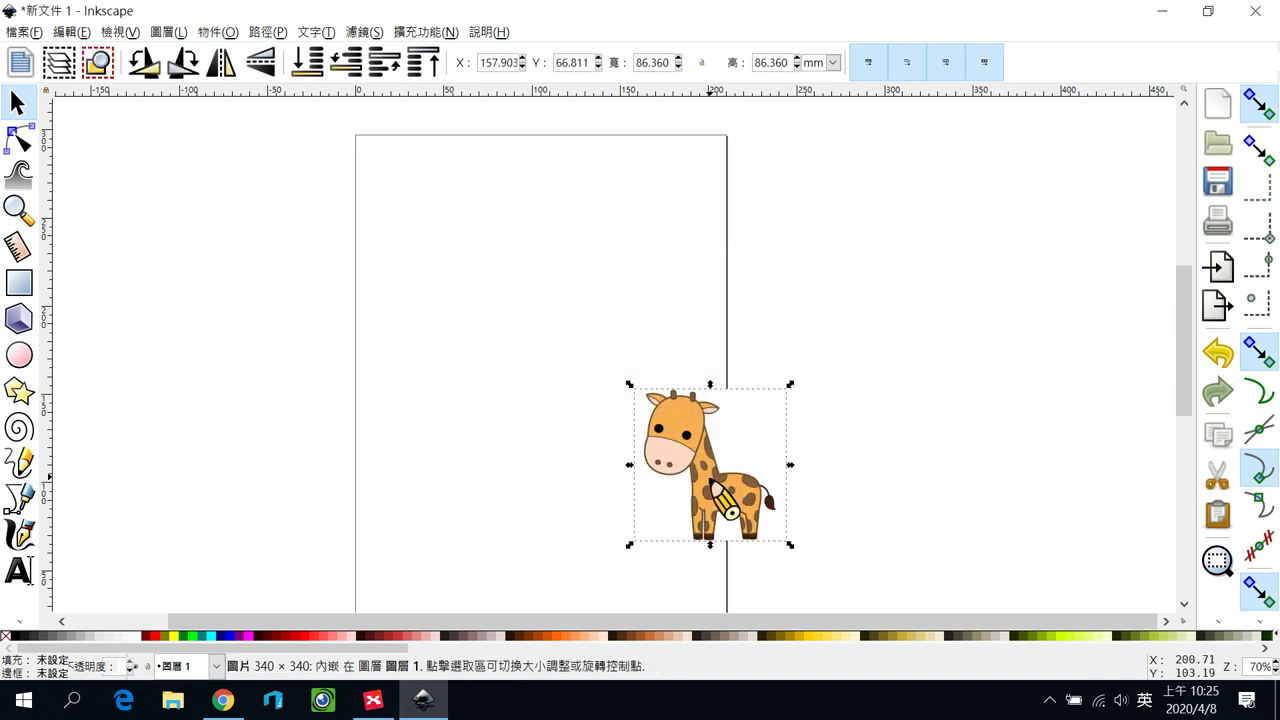
# Step: Move the giraffe image onto the upper part of the page, at about X 41.5 mm and Y 163.2 mm
pyautogui.moveTo(706, 474); pyautogui.dragTo(496, 294)
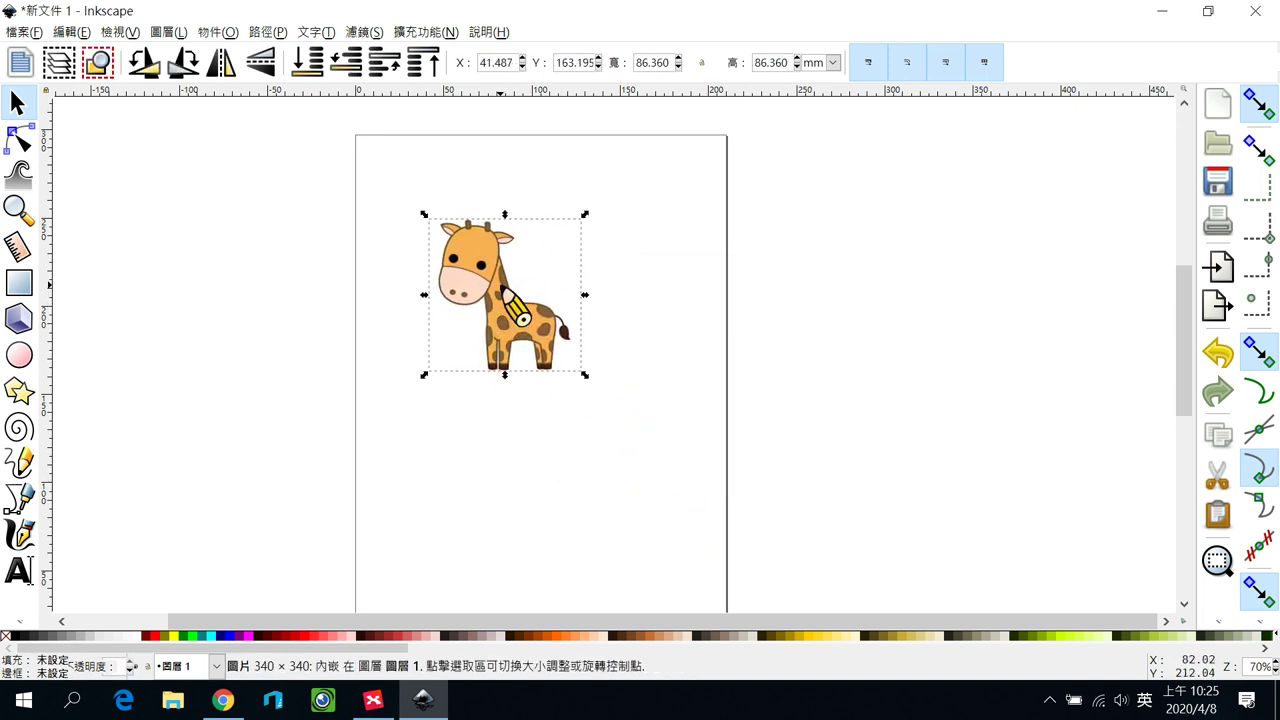
pyautogui.keyDown('ctrl'); pyautogui.scroll(3, 493, 290); pyautogui.keyUp('ctrl')
pyautogui.keyDown('ctrl'); pyautogui.scroll(-1, 492, 290); pyautogui.keyUp('ctrl')
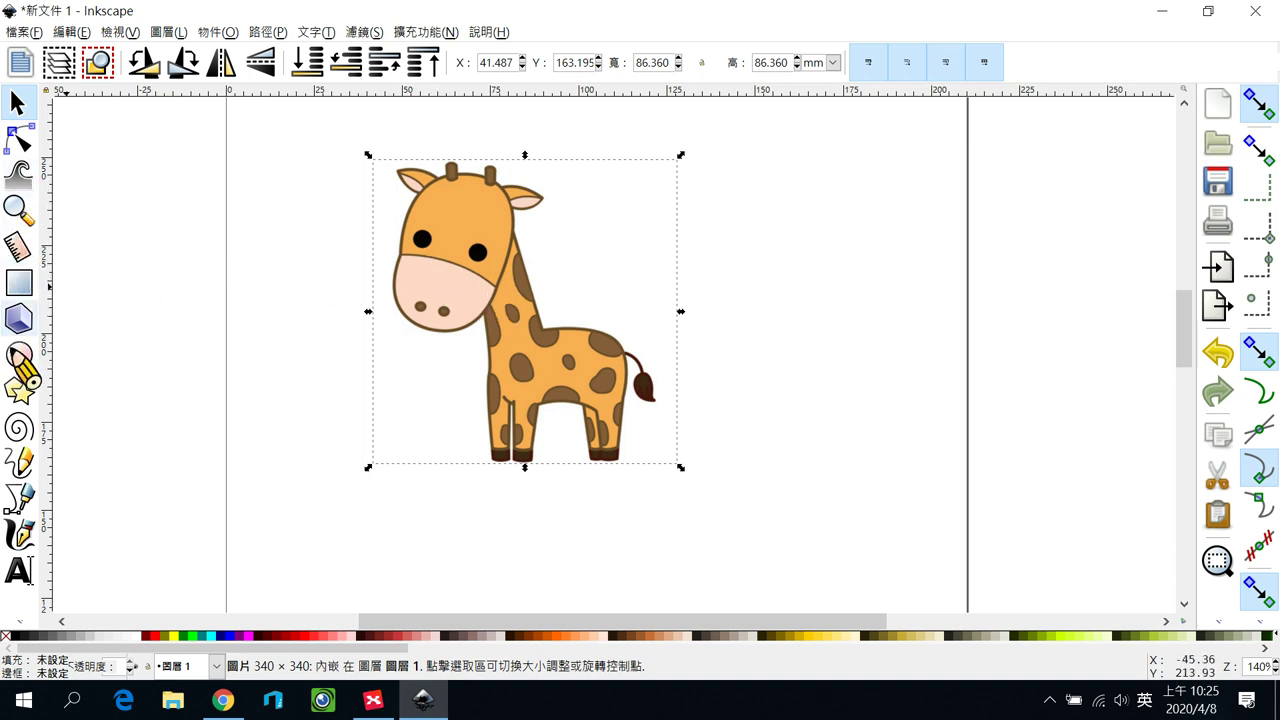
# Step: Trace the giraffe's whole outline freehand with the Pencil tool, closing the path at the base of the ear where it starts
pyautogui.click(20, 462)
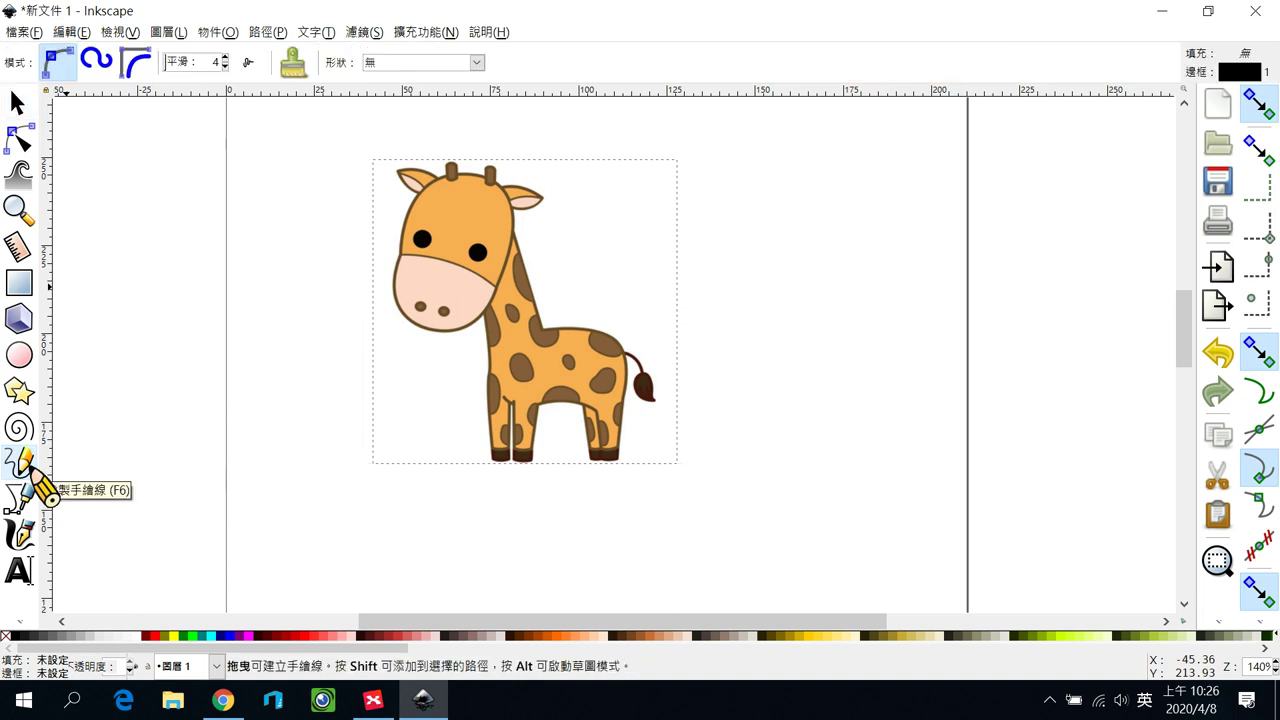
pyautogui.scroll(1, 459, 258)
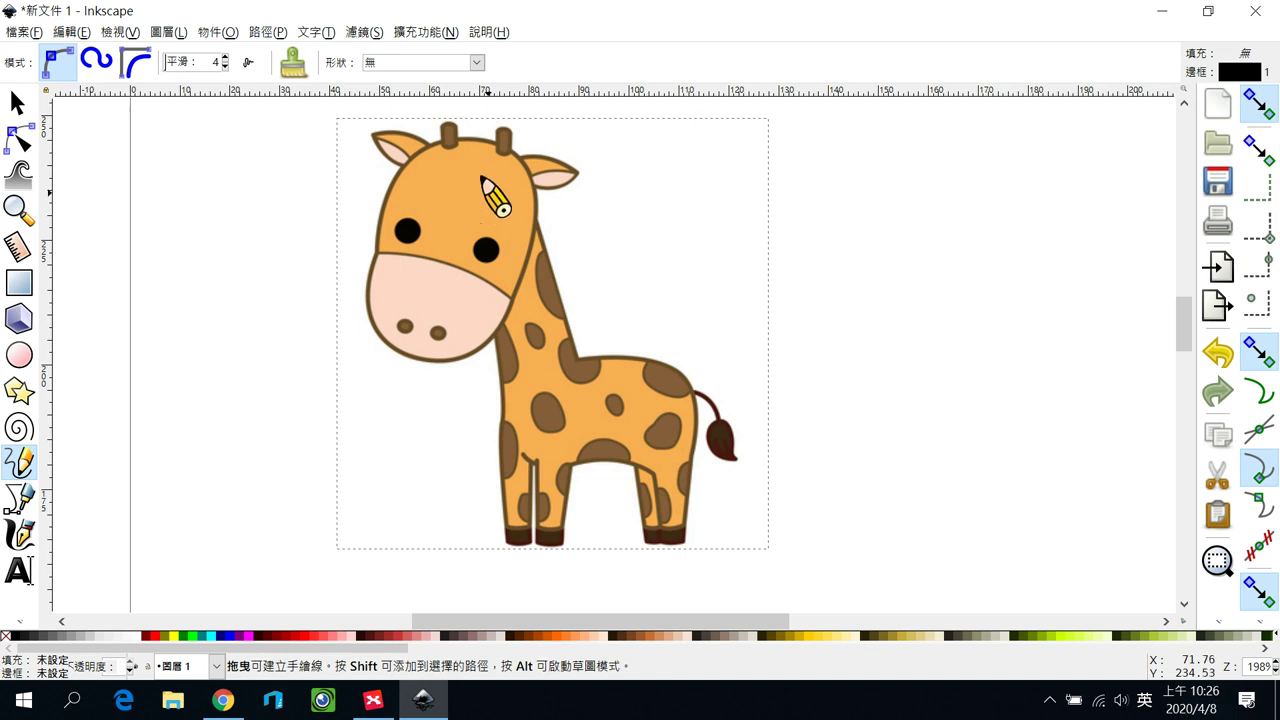
pyautogui.click(402, 172)
pyautogui.moveTo(402, 172)
pyautogui.mouseDown()
pyautogui.moveTo(377, 212)
pyautogui.moveTo(360, 322)
pyautogui.moveTo(376, 356)
pyautogui.moveTo(433, 368)
pyautogui.moveTo(496, 344)
pyautogui.moveTo(508, 545)
pyautogui.moveTo(531, 546)
pyautogui.moveTo(537, 460)
pyautogui.moveTo(541, 549)
pyautogui.moveTo(574, 537)
pyautogui.moveTo(577, 476)
pyautogui.moveTo(597, 464)
pyautogui.moveTo(627, 464)
pyautogui.moveTo(651, 550)
pyautogui.moveTo(682, 548)
pyautogui.moveTo(712, 416)
pyautogui.mouseUp()
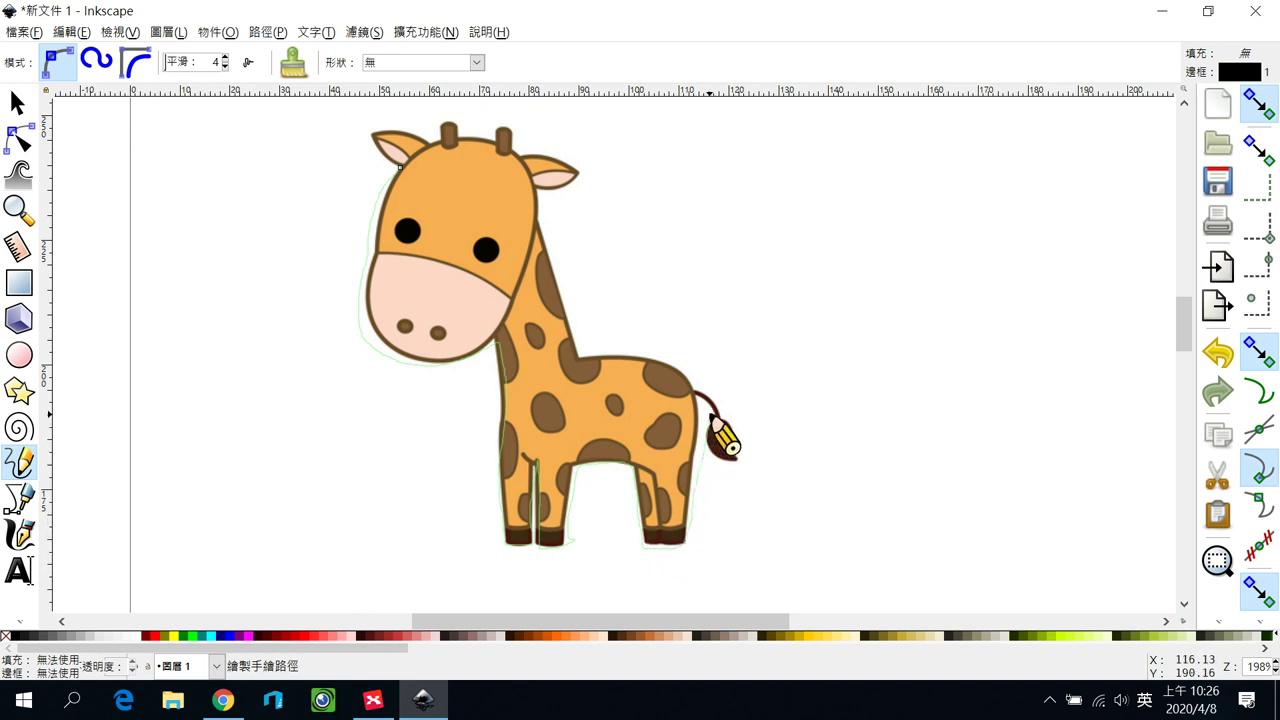
pyautogui.moveTo(720, 432)
pyautogui.mouseDown()
pyautogui.moveTo(756, 465)
pyautogui.moveTo(737, 455)
pyautogui.moveTo(730, 410)
pyautogui.moveTo(661, 356)
pyautogui.moveTo(587, 370)
pyautogui.moveTo(560, 318)
pyautogui.moveTo(538, 190)
pyautogui.moveTo(584, 163)
pyautogui.moveTo(562, 147)
pyautogui.moveTo(520, 156)
pyautogui.moveTo(508, 126)
pyautogui.moveTo(468, 138)
pyautogui.moveTo(454, 120)
pyautogui.moveTo(426, 145)
pyautogui.moveTo(373, 133)
pyautogui.moveTo(400, 167)
pyautogui.mouseUp()
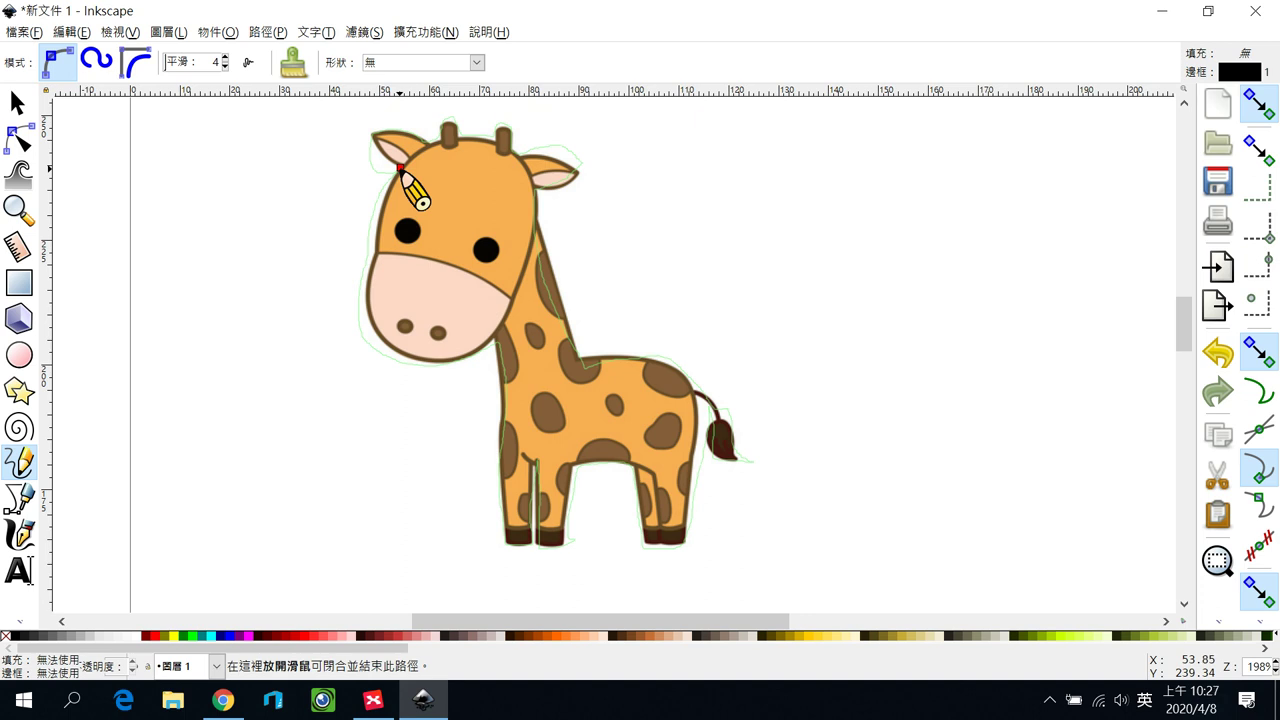
pyautogui.moveTo(400, 167); pyautogui.dragTo(400, 167)
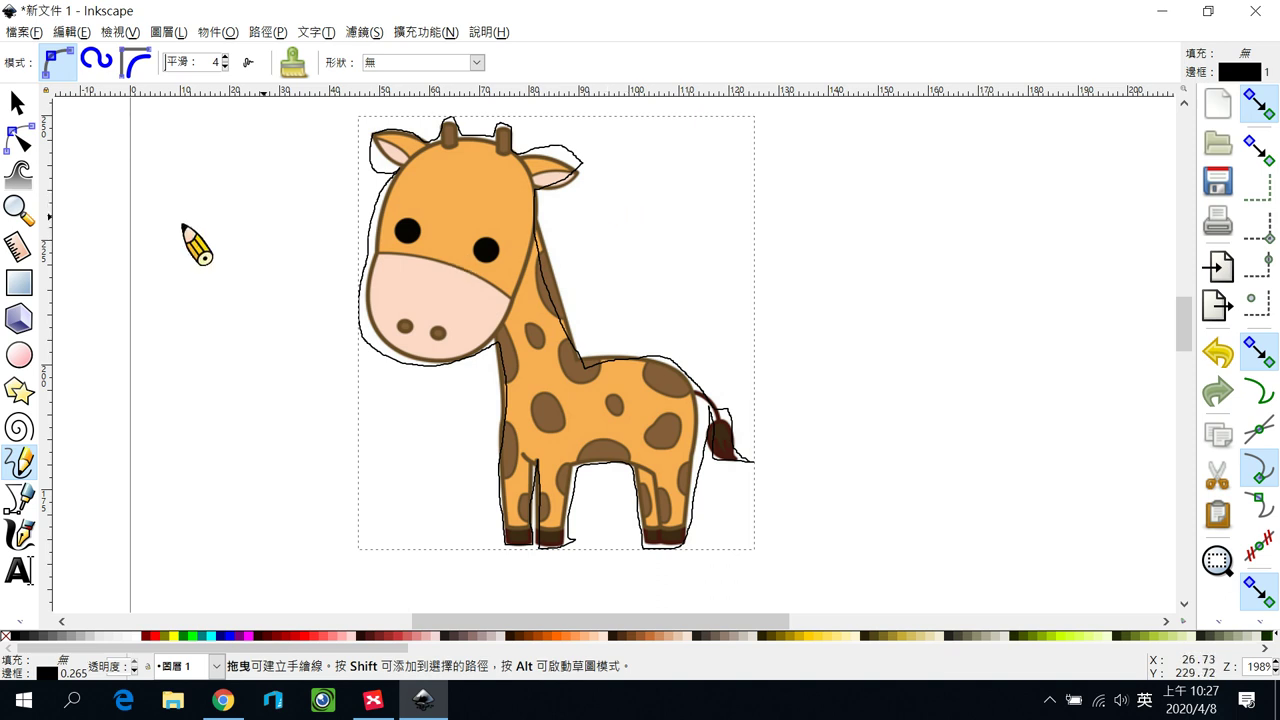
# Step: Show the nodes of the traced giraffe outline and apply Simplify to the path four times
pyautogui.click(17, 137)
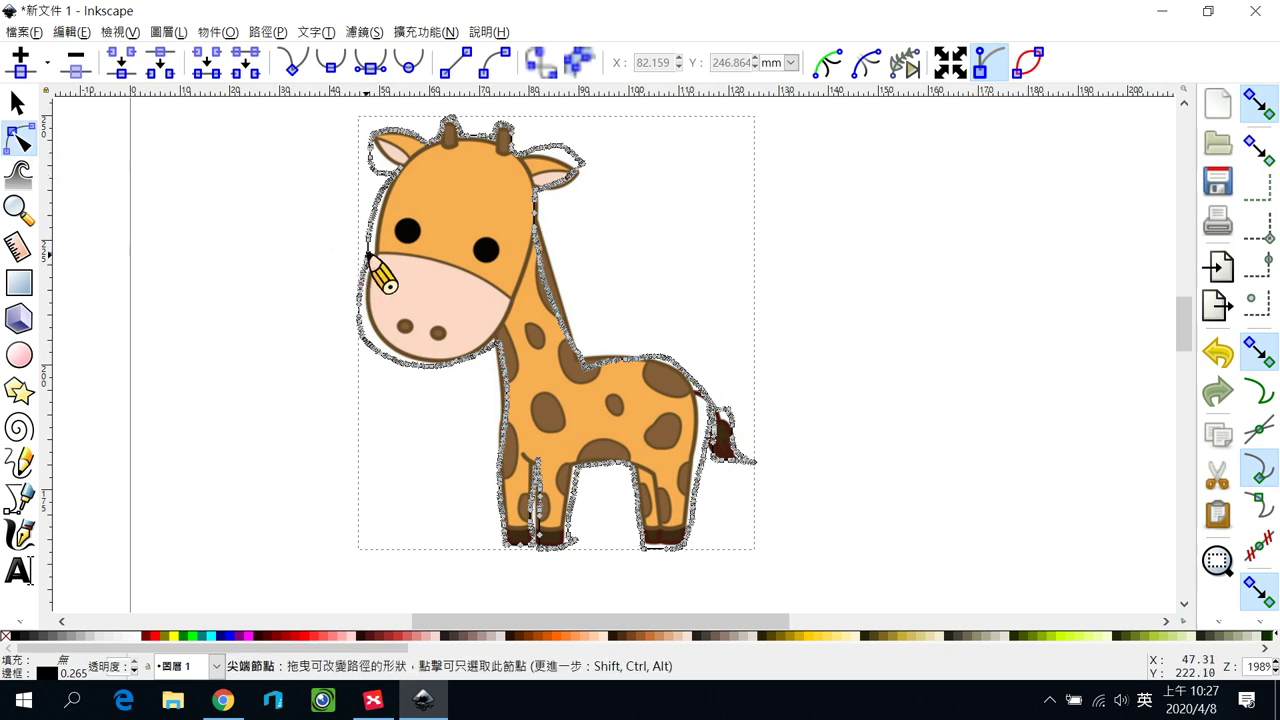
pyautogui.scroll(5, 378, 275)
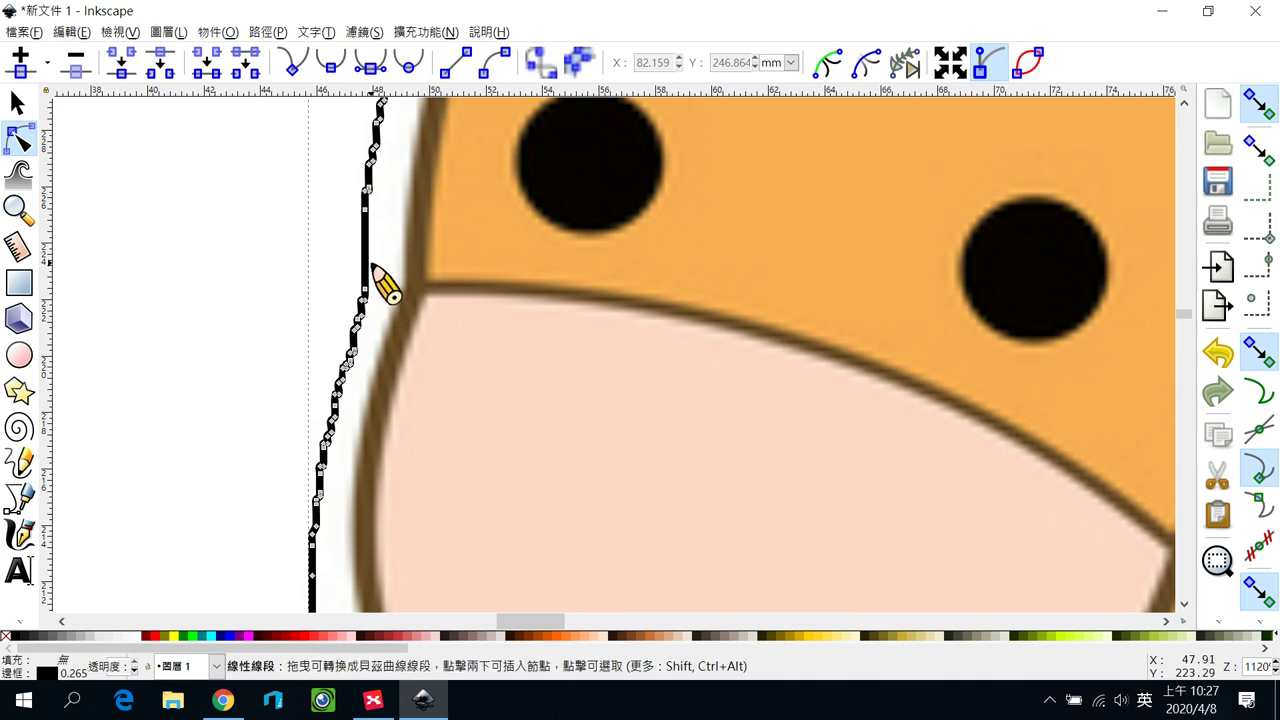
pyautogui.scroll(-3, 380, 271)
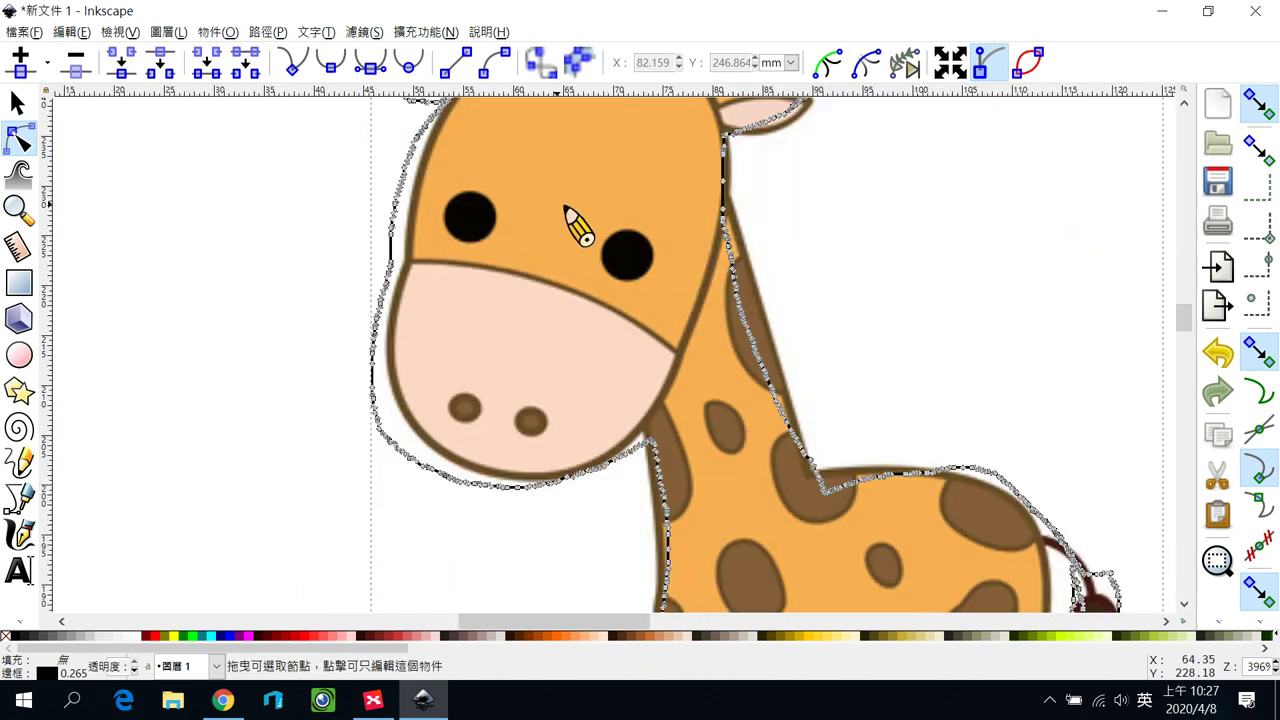
pyautogui.scroll(-2, 564, 209)
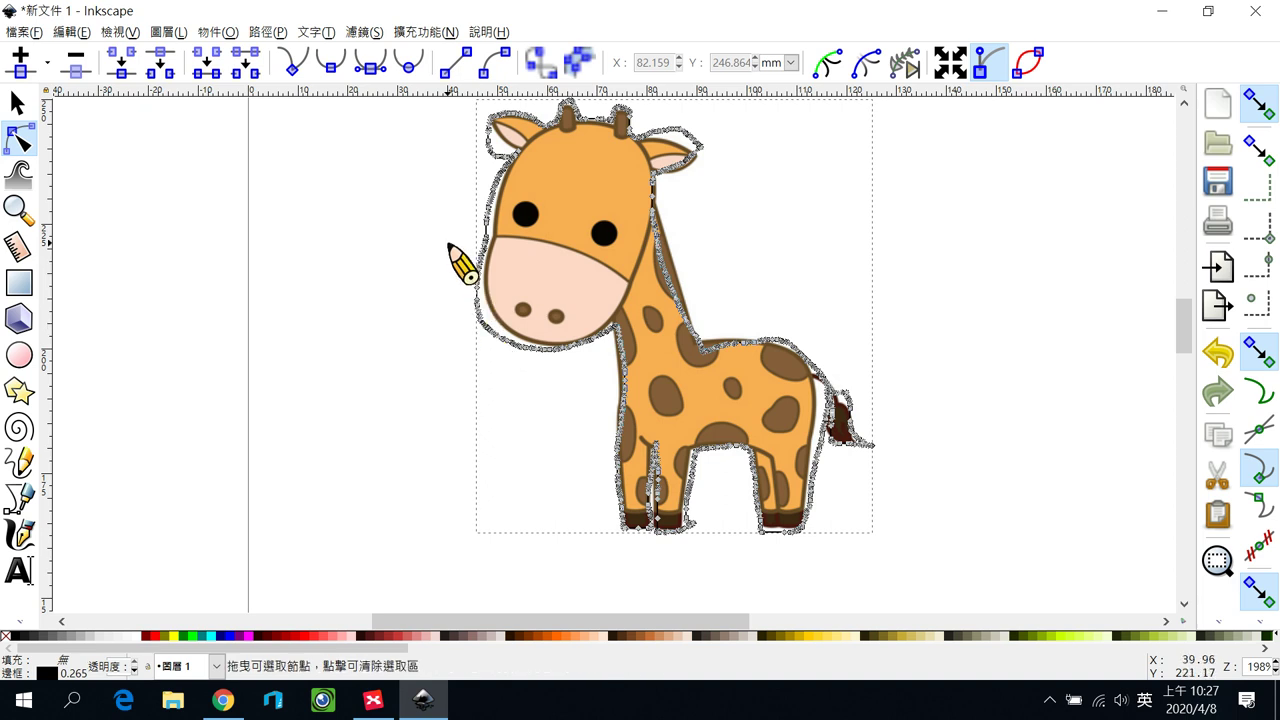
pyautogui.click(268, 32)
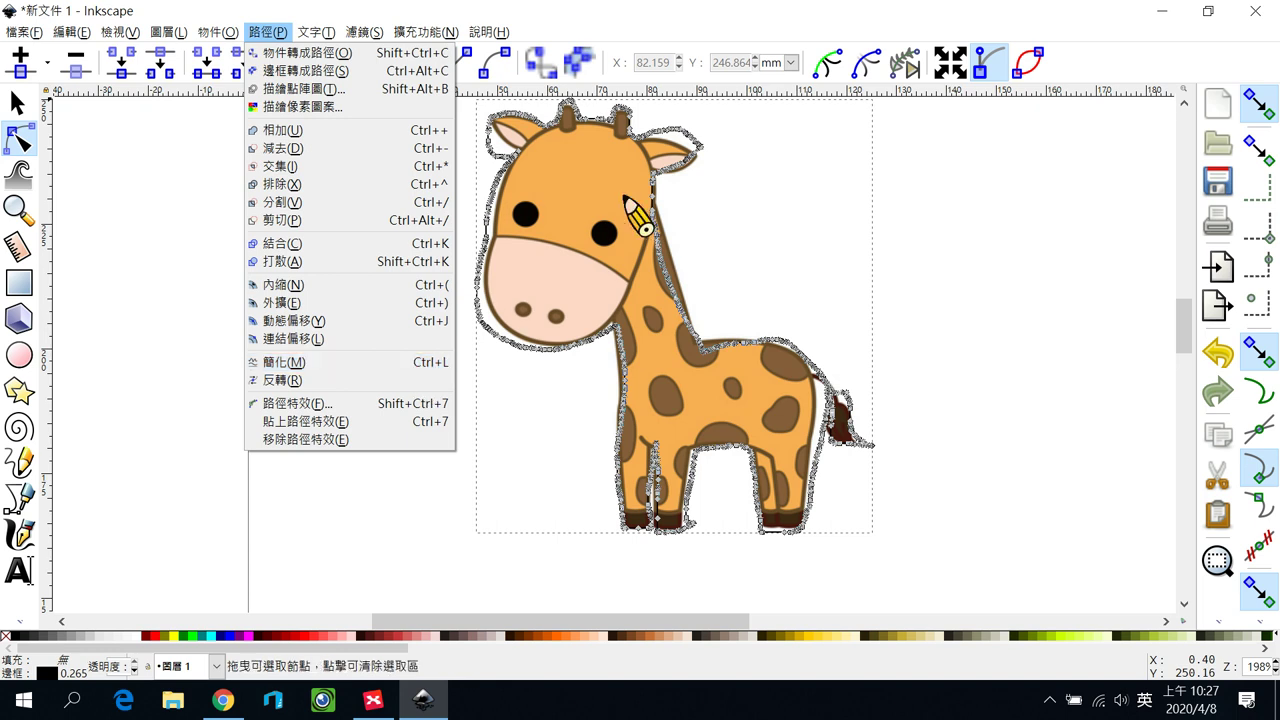
pyautogui.click(563, 9)
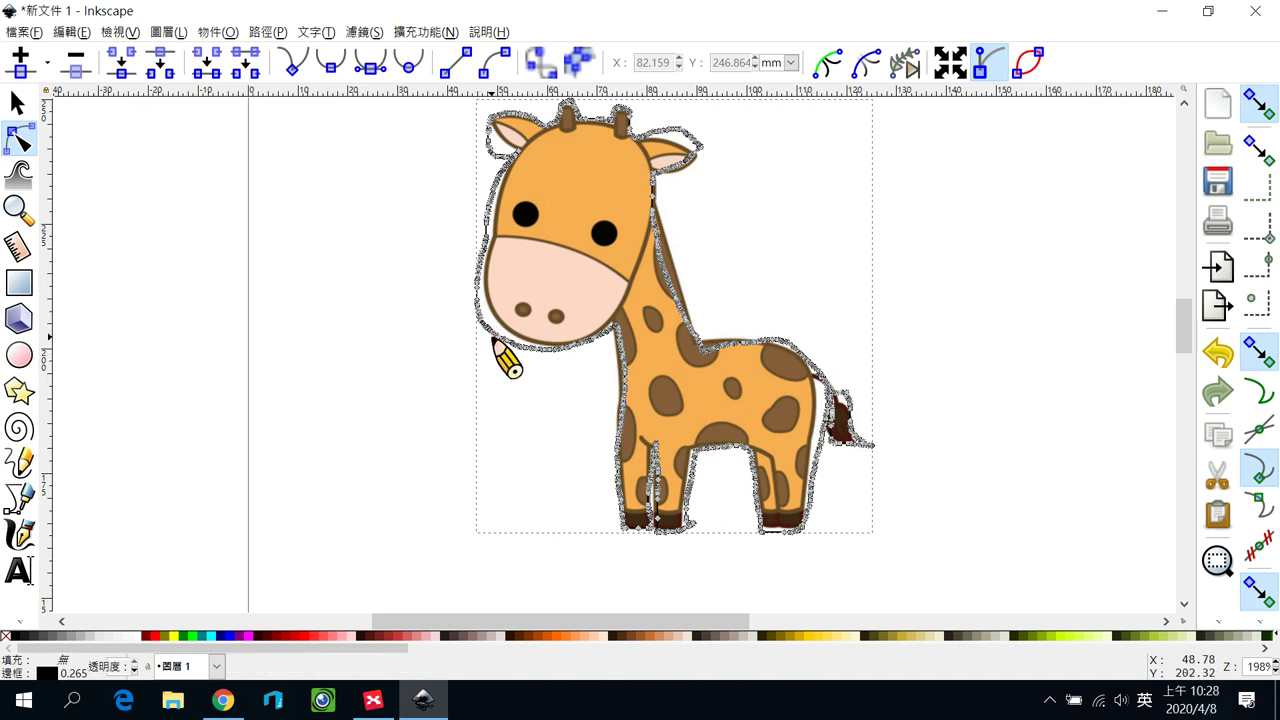
pyautogui.hotkey('ctrl', 'l')
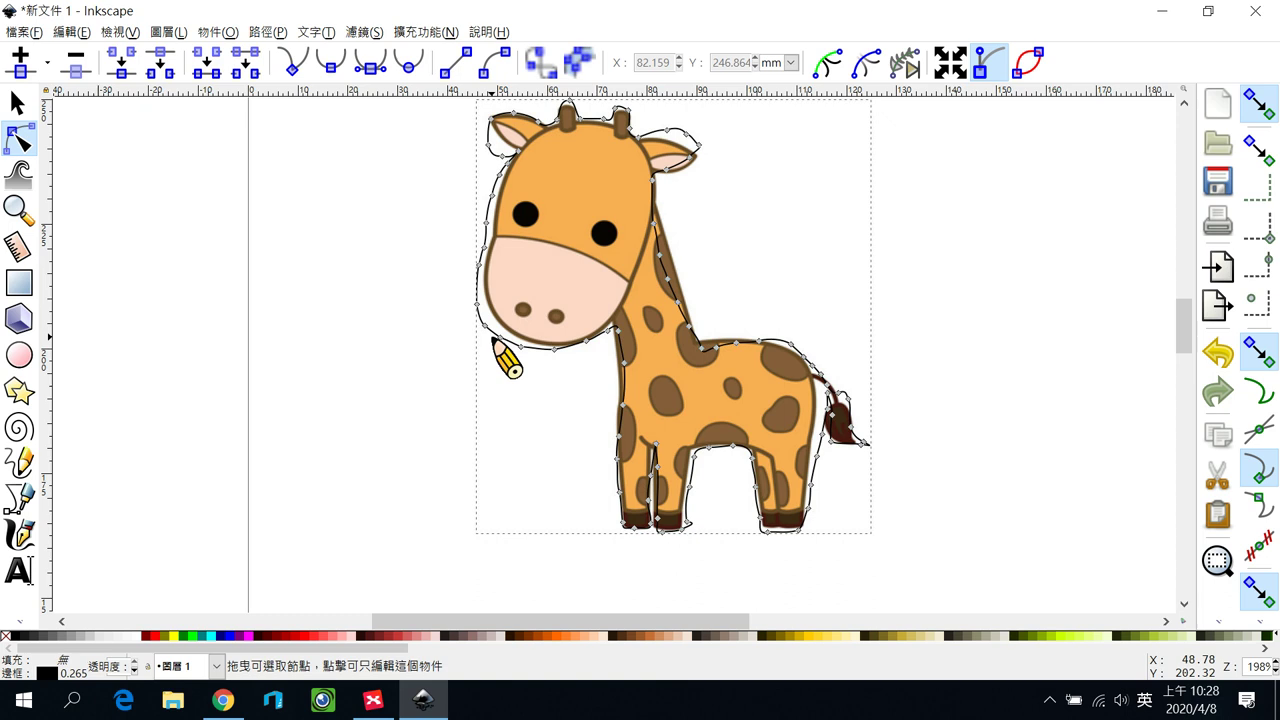
pyautogui.hotkey('ctrl', 'l')
pyautogui.hotkey('ctrl', 'l')
pyautogui.hotkey('ctrl', 'l')
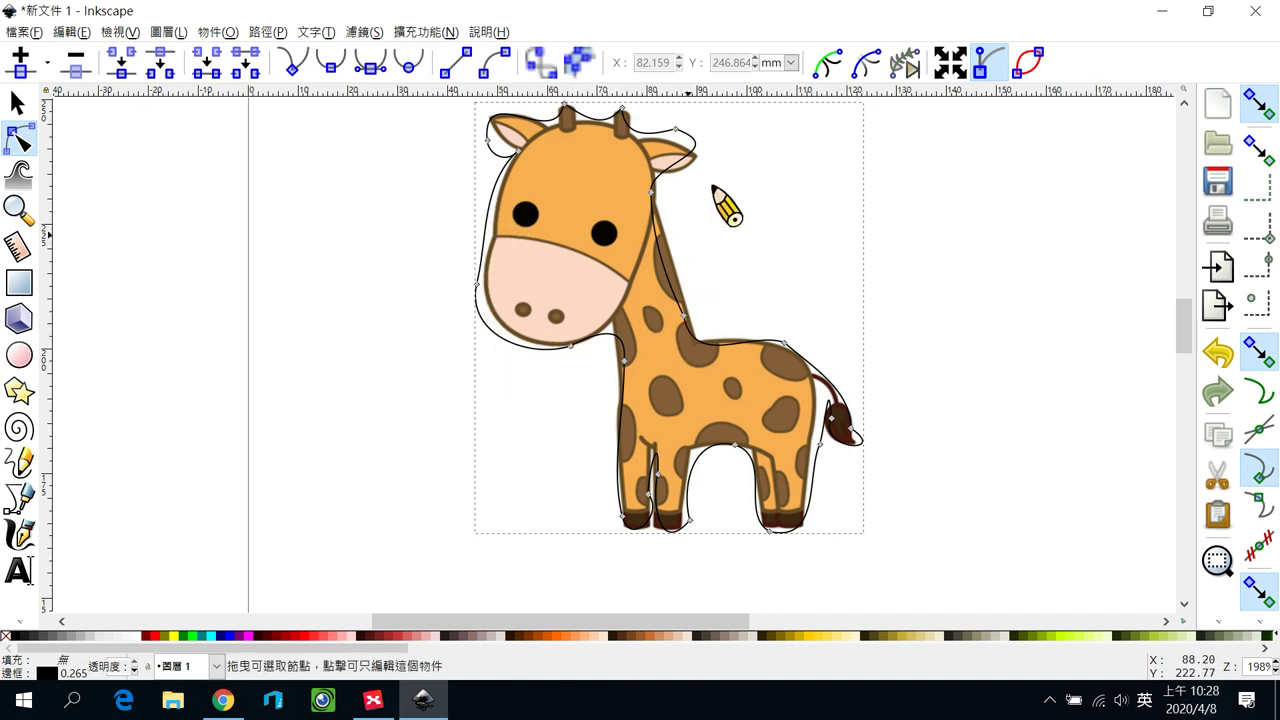
# Step: Fit the outline to the giraffe's left ear by moving its base and tip nodes and adjusting their handles, with the tip at about X 48.3, Y 246.0 mm
pyautogui.scroll(2, 604, 202)
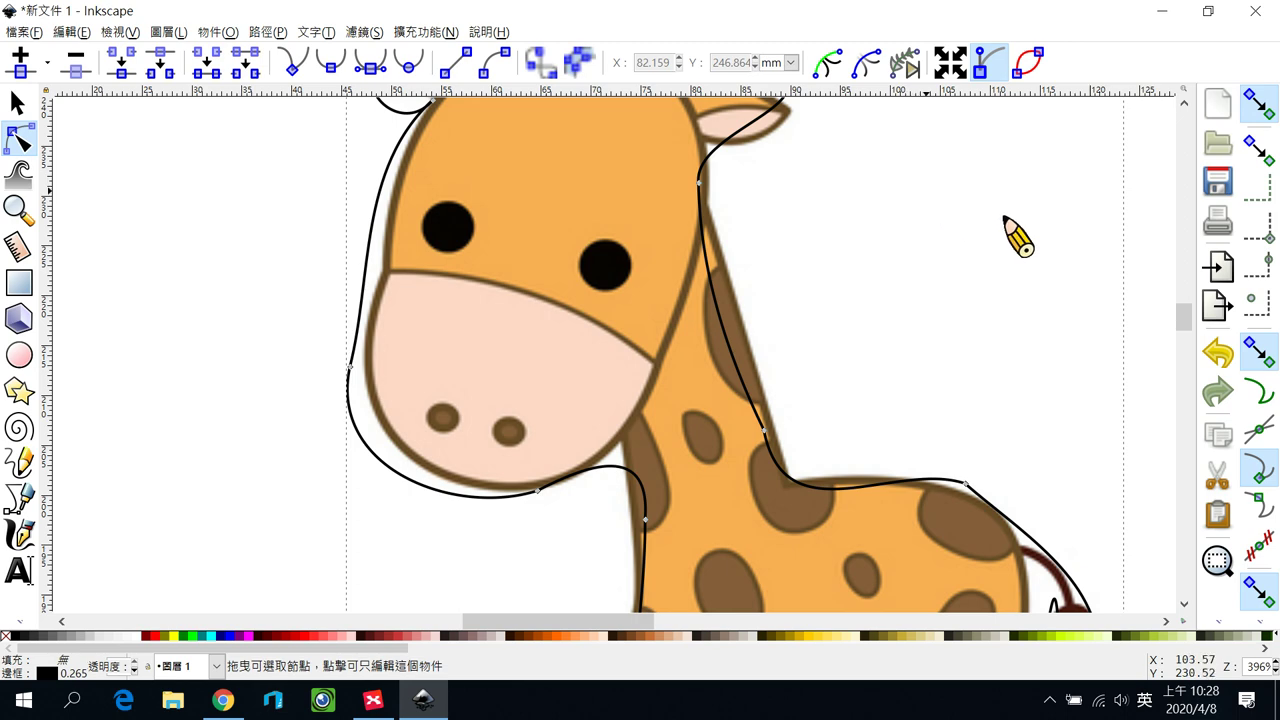
pyautogui.moveTo(1190, 316); pyautogui.dragTo(1200, 300)
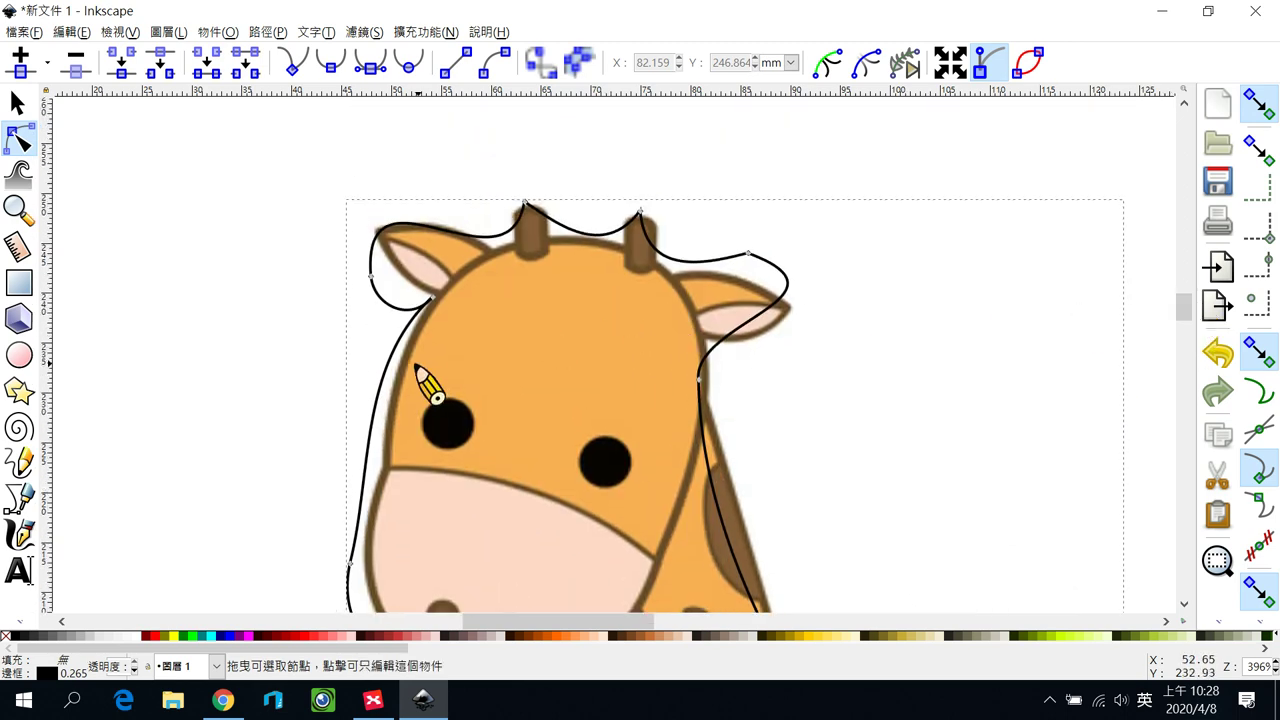
pyautogui.click(433, 299)
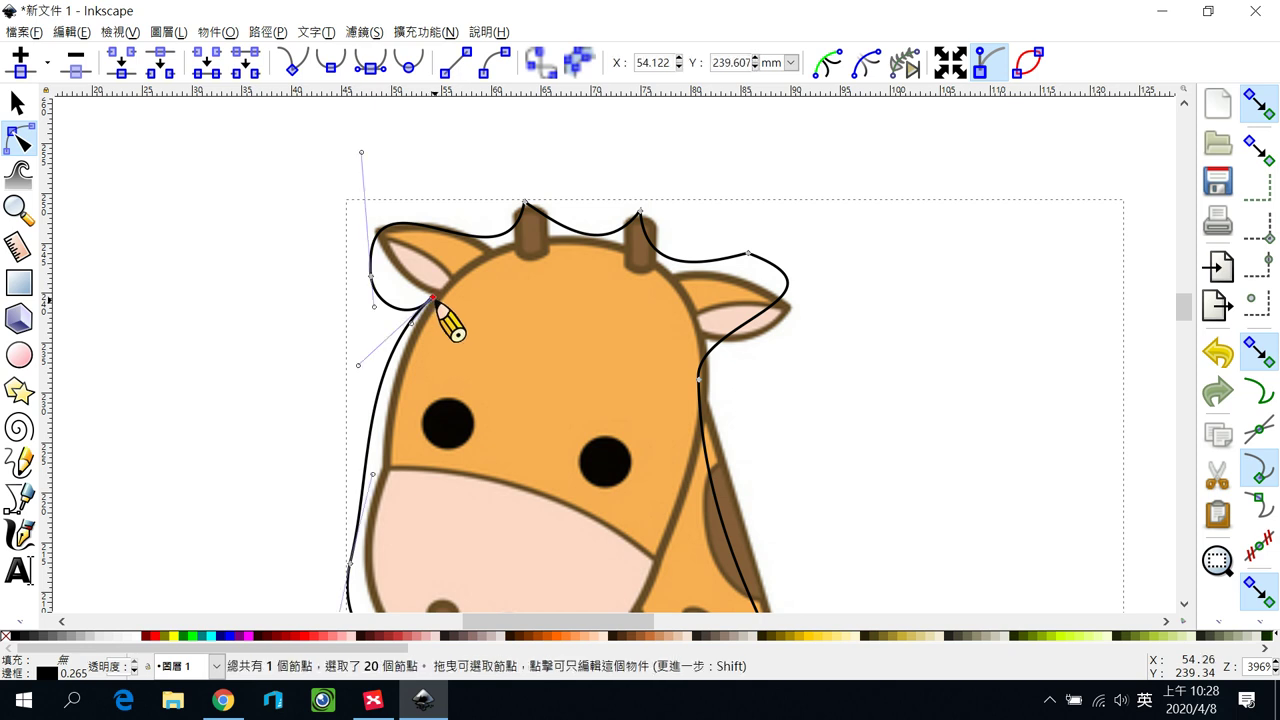
pyautogui.moveTo(433, 299); pyautogui.dragTo(436, 298)
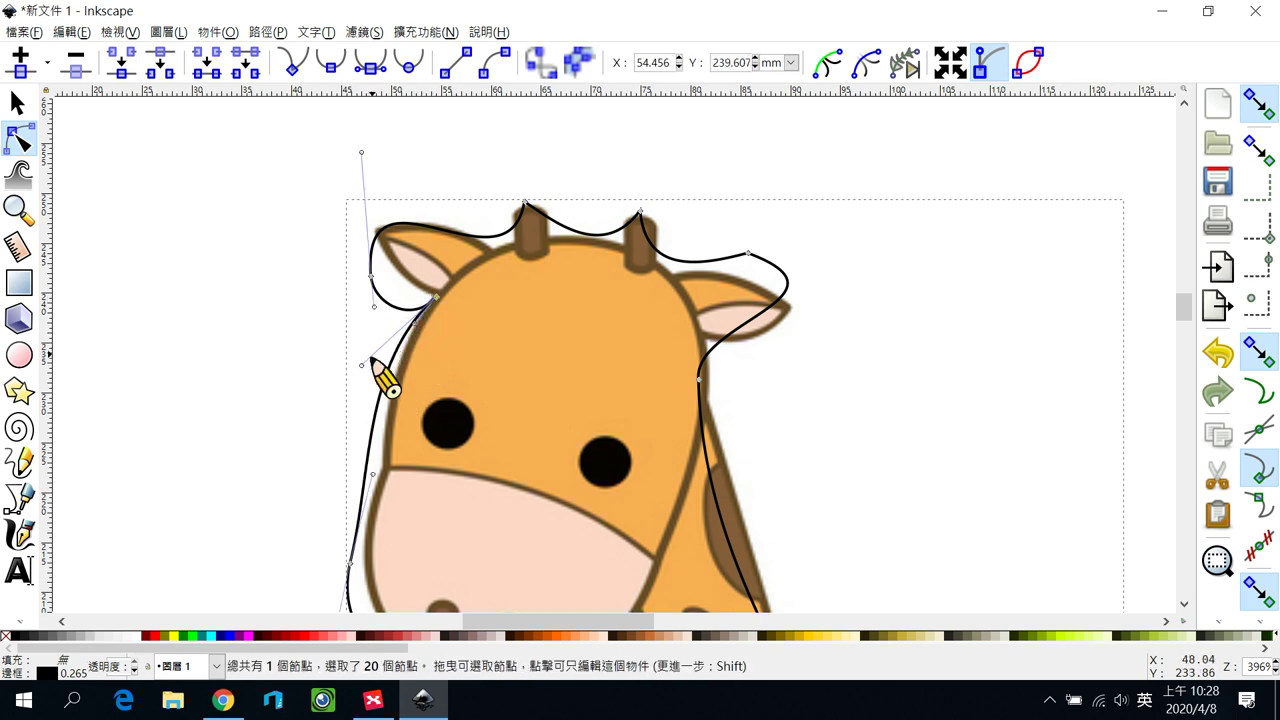
pyautogui.moveTo(362, 367); pyautogui.dragTo(388, 267)
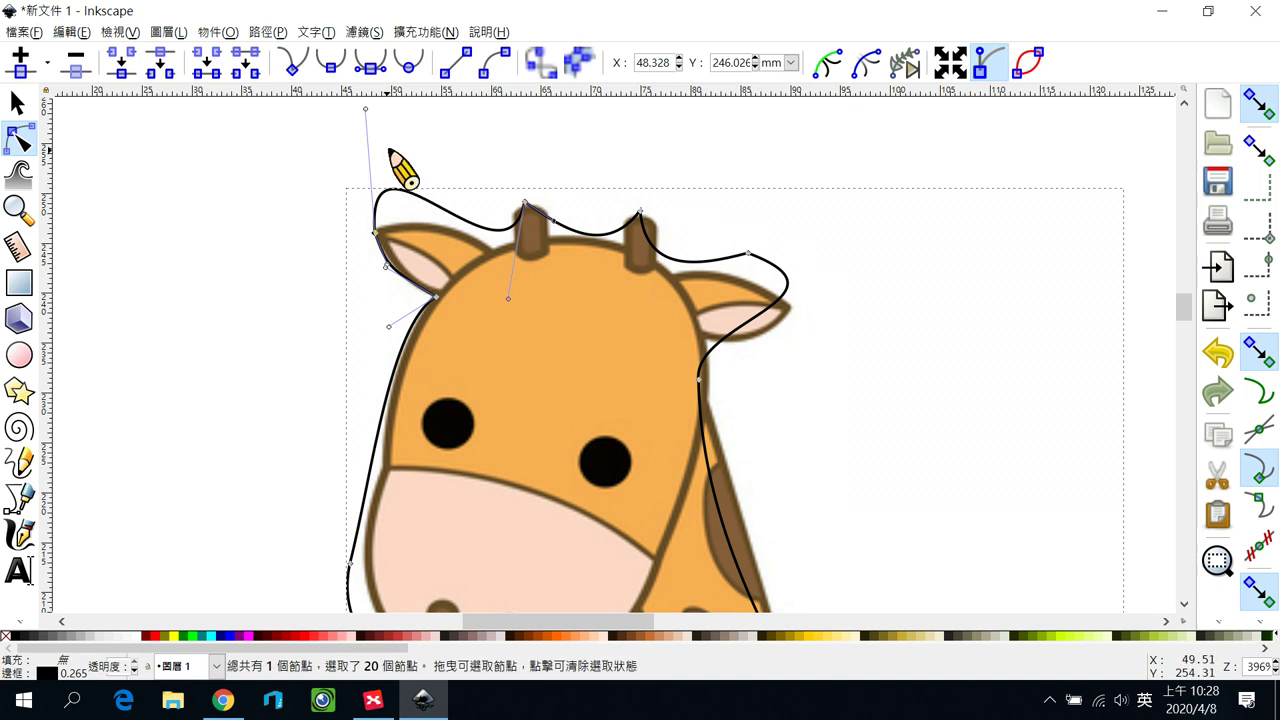
pyautogui.moveTo(366, 110); pyautogui.dragTo(456, 188)
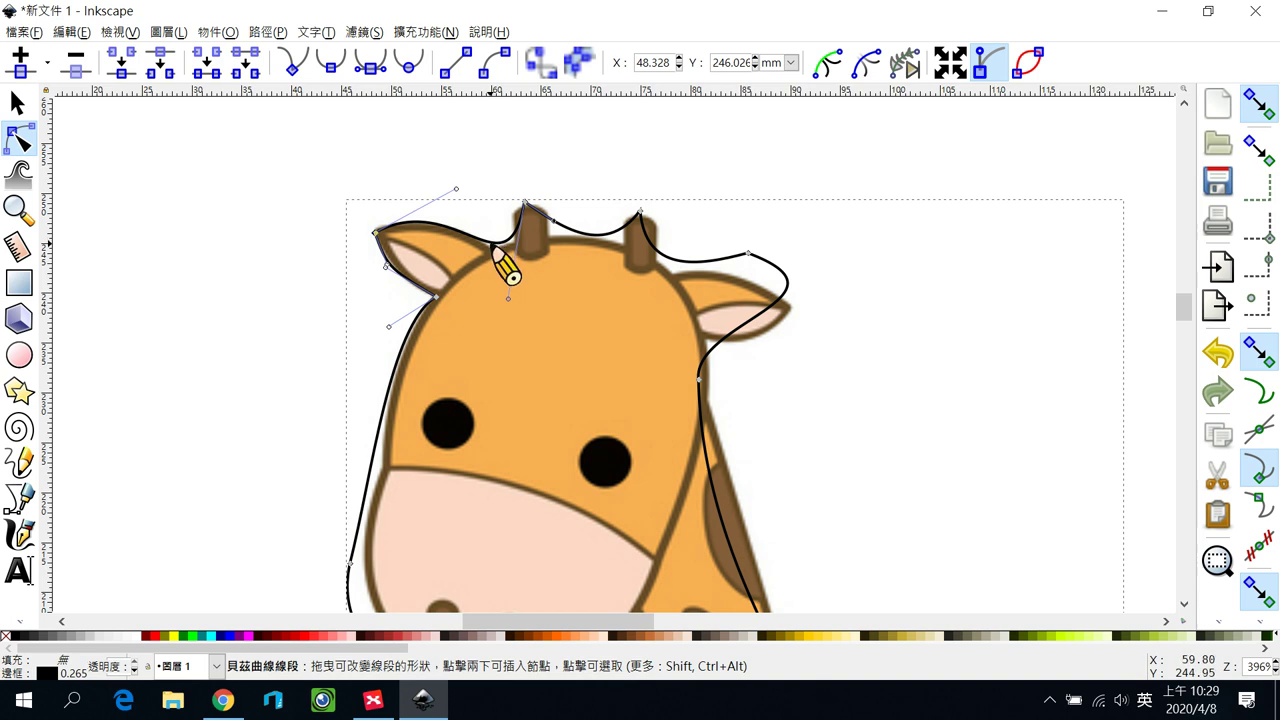
# Step: Insert nodes at the left ear's inner base and the left horn, and bend the outline tightly around that horn
pyautogui.click(493, 246)
pyautogui.doubleClick(493, 246)
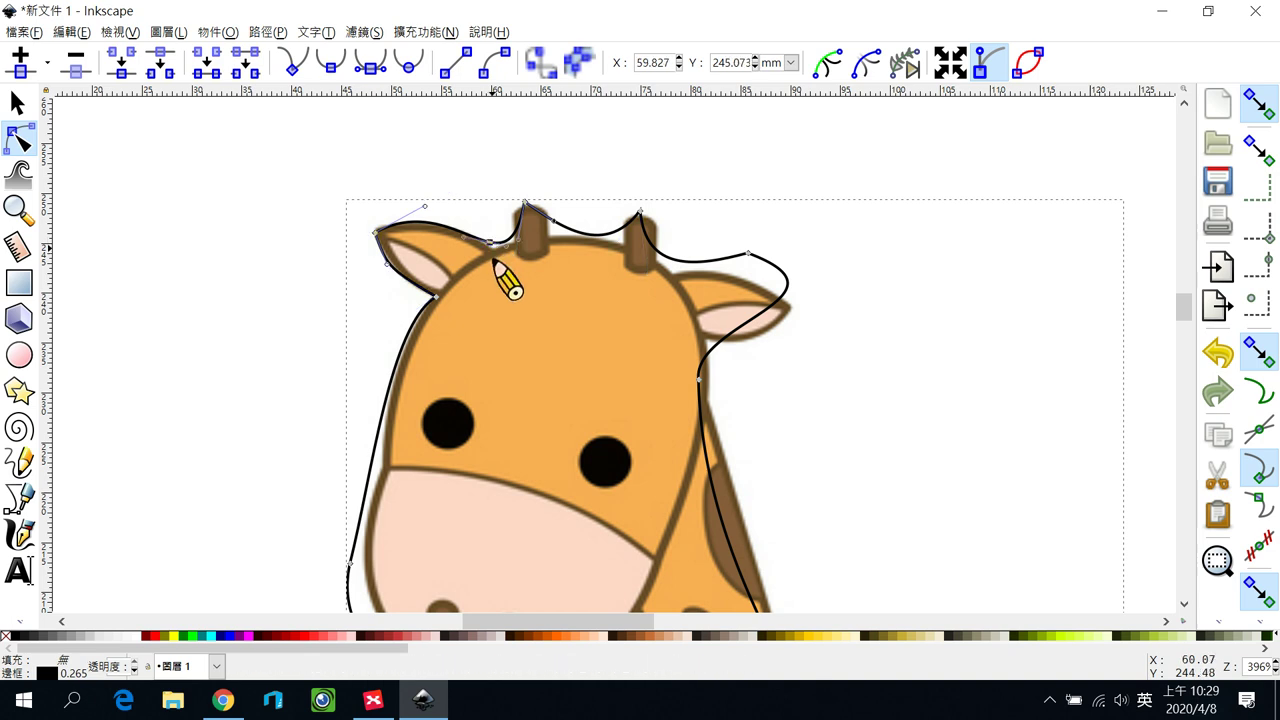
pyautogui.moveTo(493, 246); pyautogui.dragTo(478, 257)
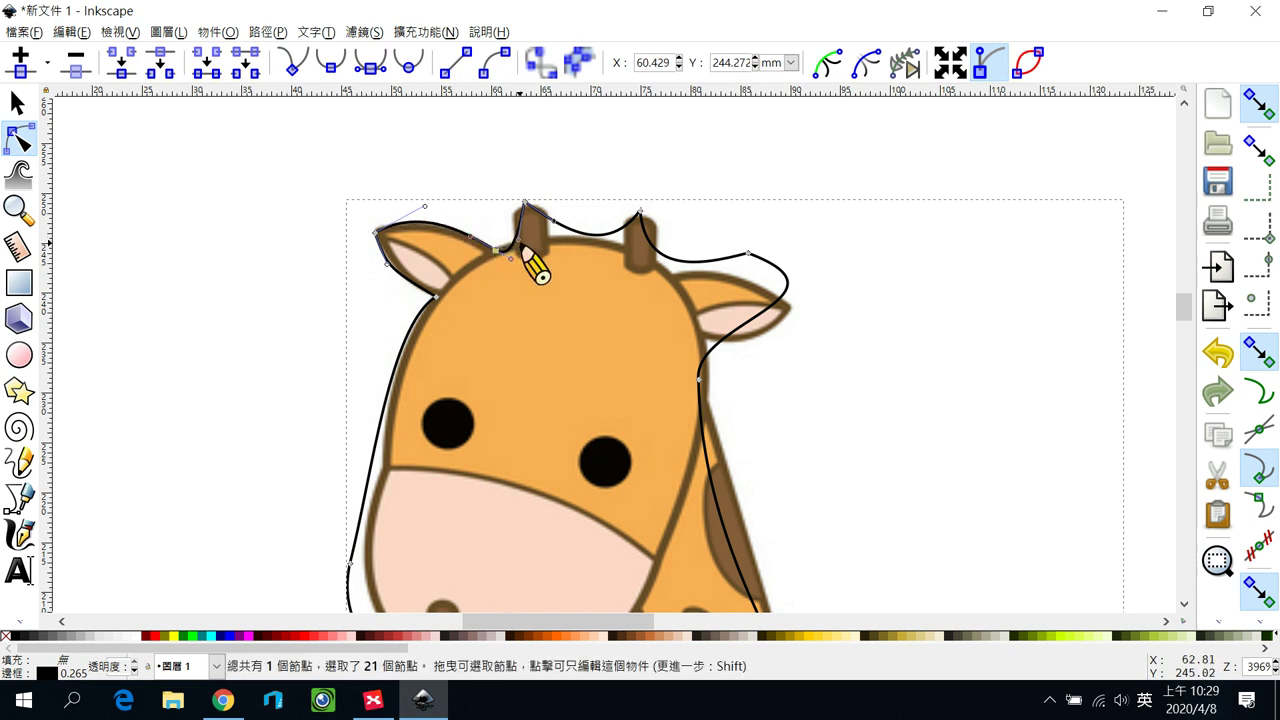
pyautogui.moveTo(514, 247); pyautogui.dragTo(513, 211)
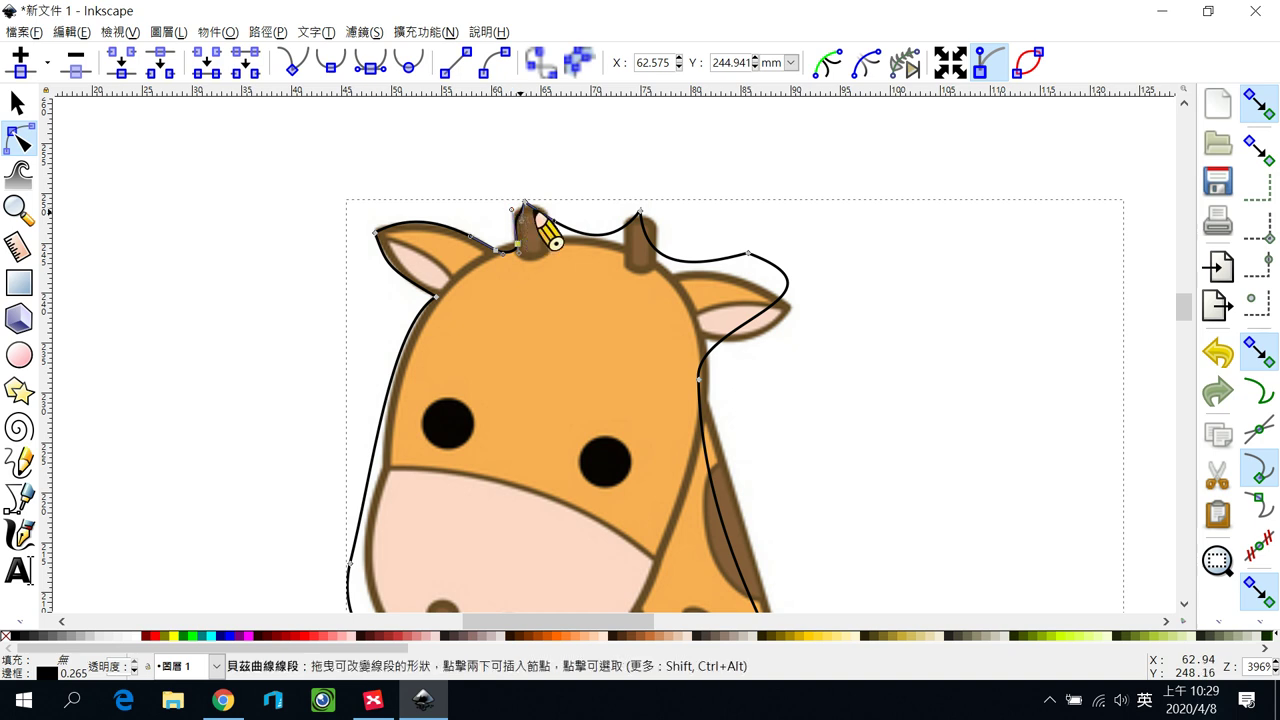
pyautogui.click(524, 203)
pyautogui.moveTo(524, 203)
pyautogui.mouseDown()
pyautogui.moveTo(535, 205)
pyautogui.moveTo(512, 213)
pyautogui.moveTo(553, 216)
pyautogui.moveTo(516, 212)
pyautogui.mouseUp()
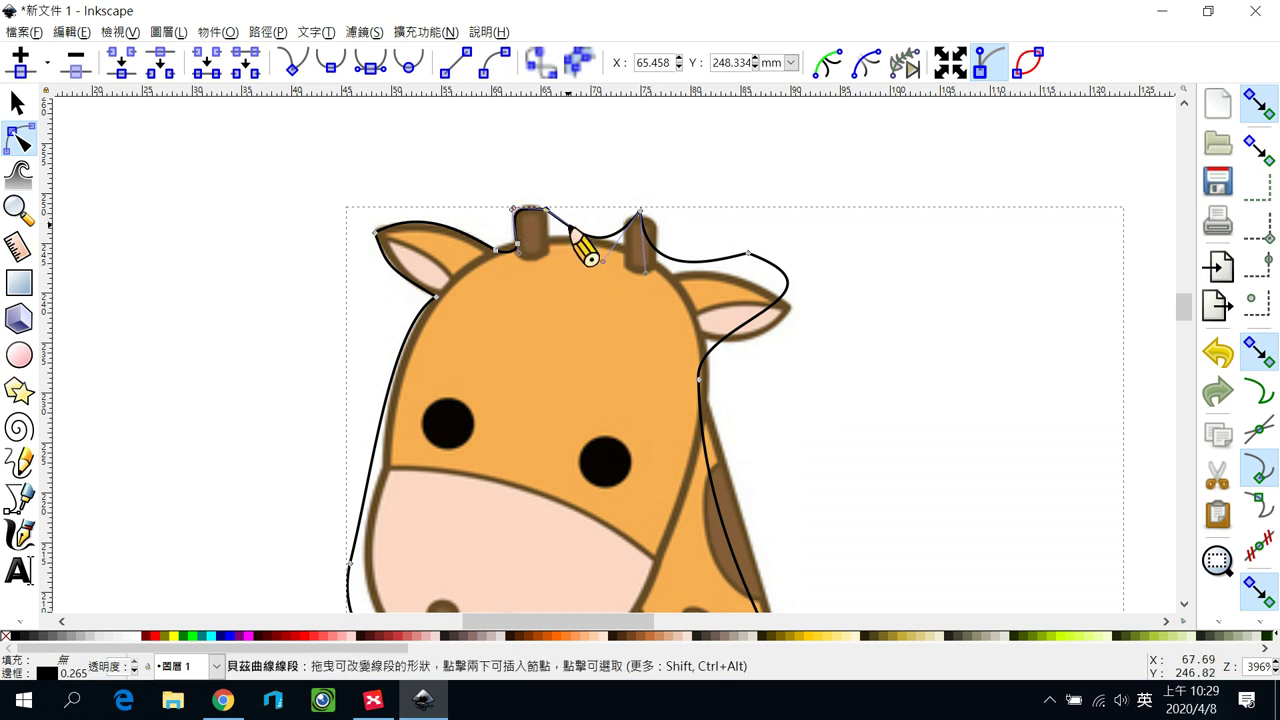
pyautogui.moveTo(572, 229); pyautogui.dragTo(556, 252)
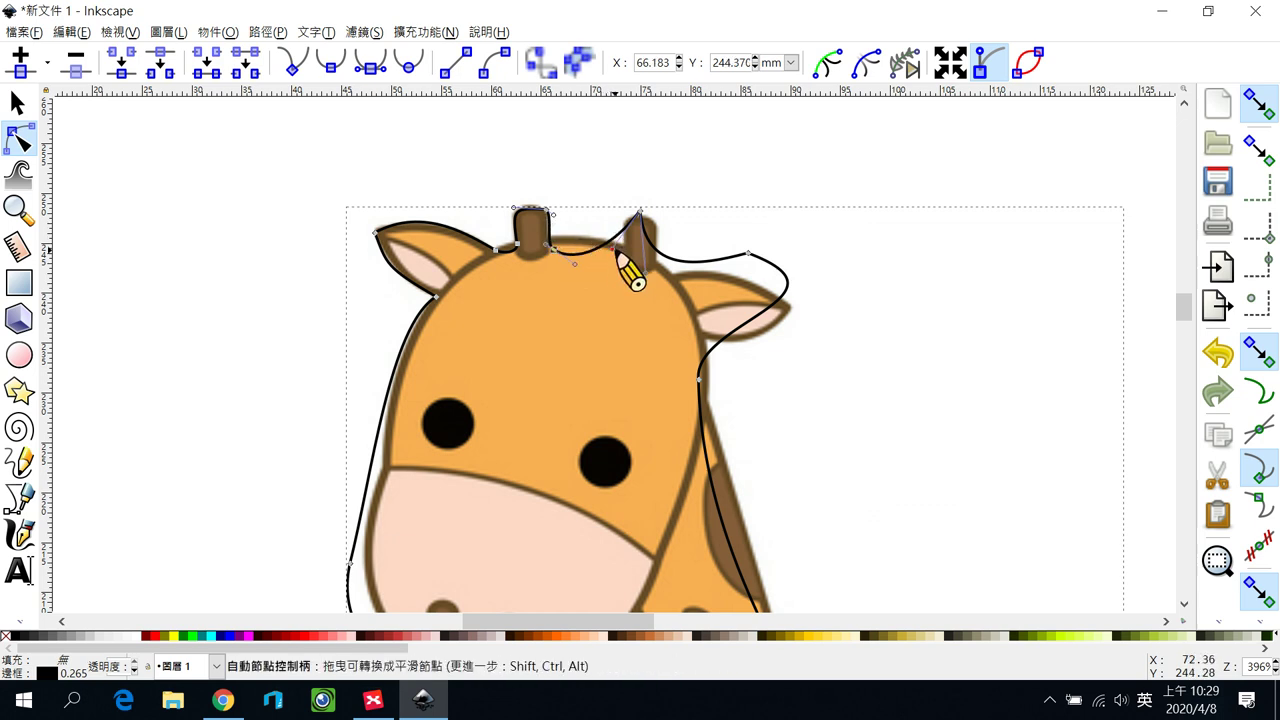
# Step: Insert a node at the right horn's inner base and curve the outline along the top of the head between the horns
pyautogui.doubleClick(617, 238)
pyautogui.moveTo(622, 248); pyautogui.dragTo(586, 266)
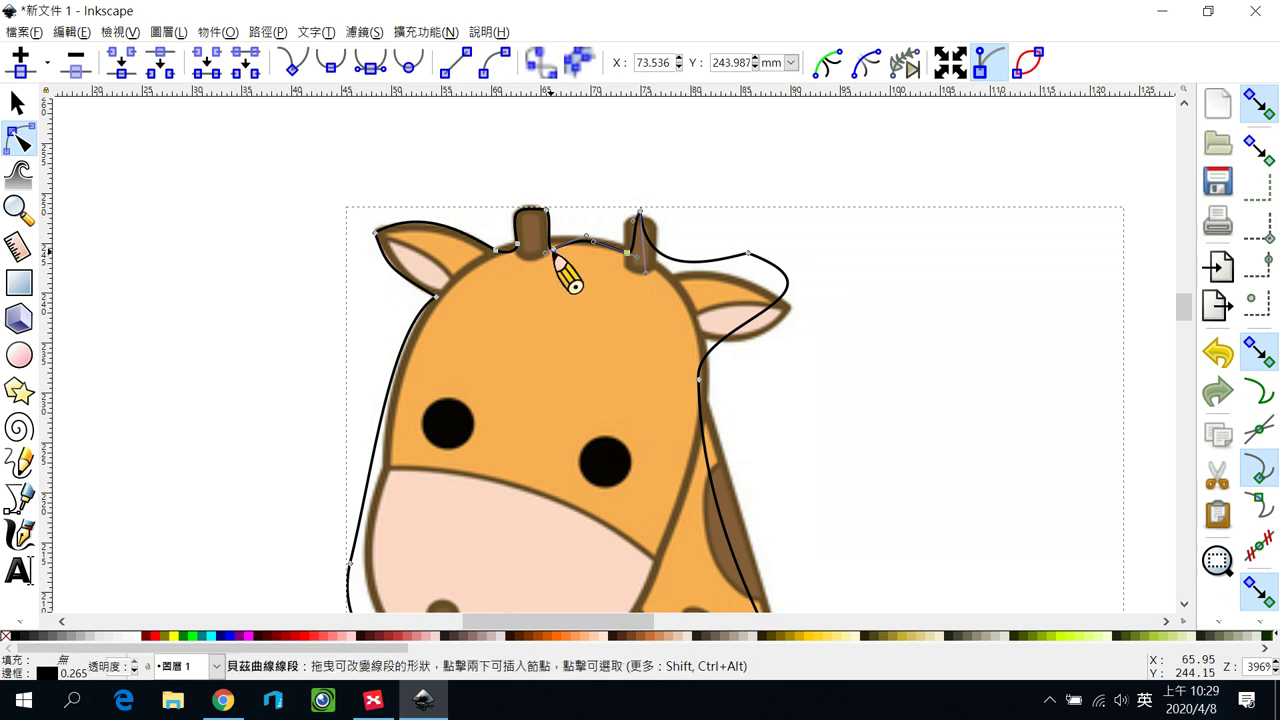
pyautogui.moveTo(548, 256); pyautogui.dragTo(604, 230)
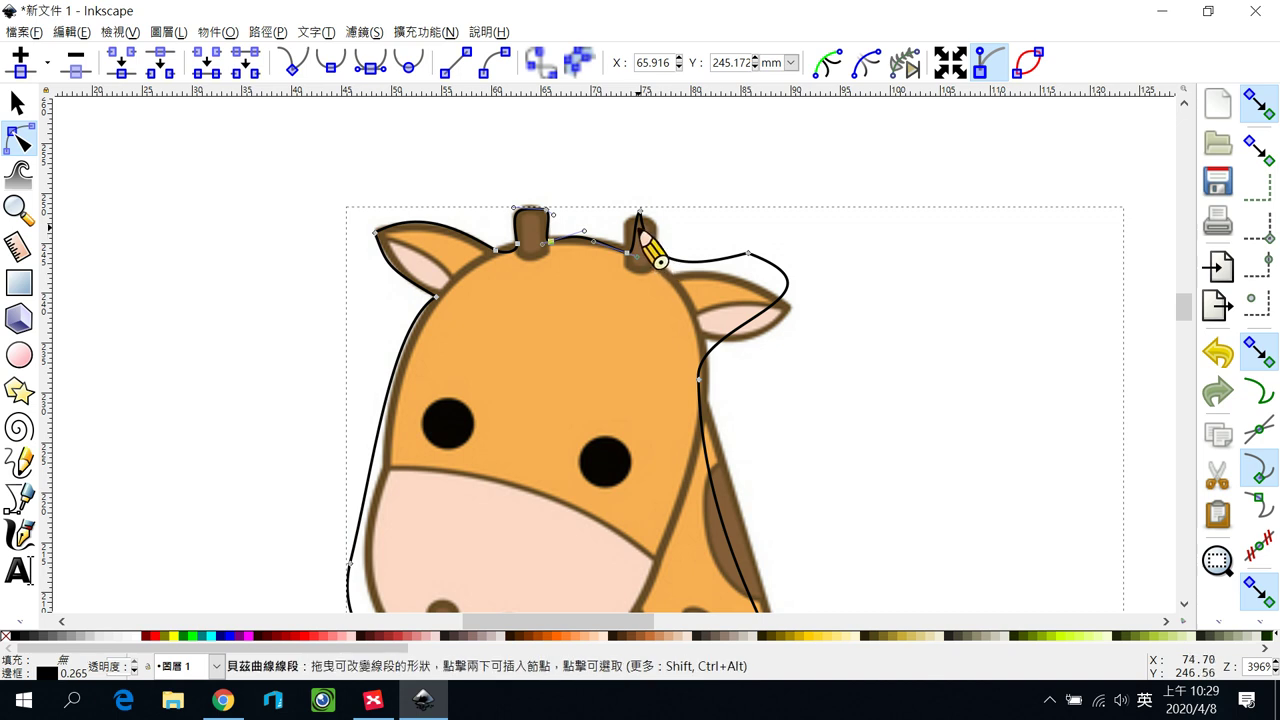
# Step: Wrap the outline around the right horn with nodes at its top corners and outer base
pyautogui.click(641, 213)
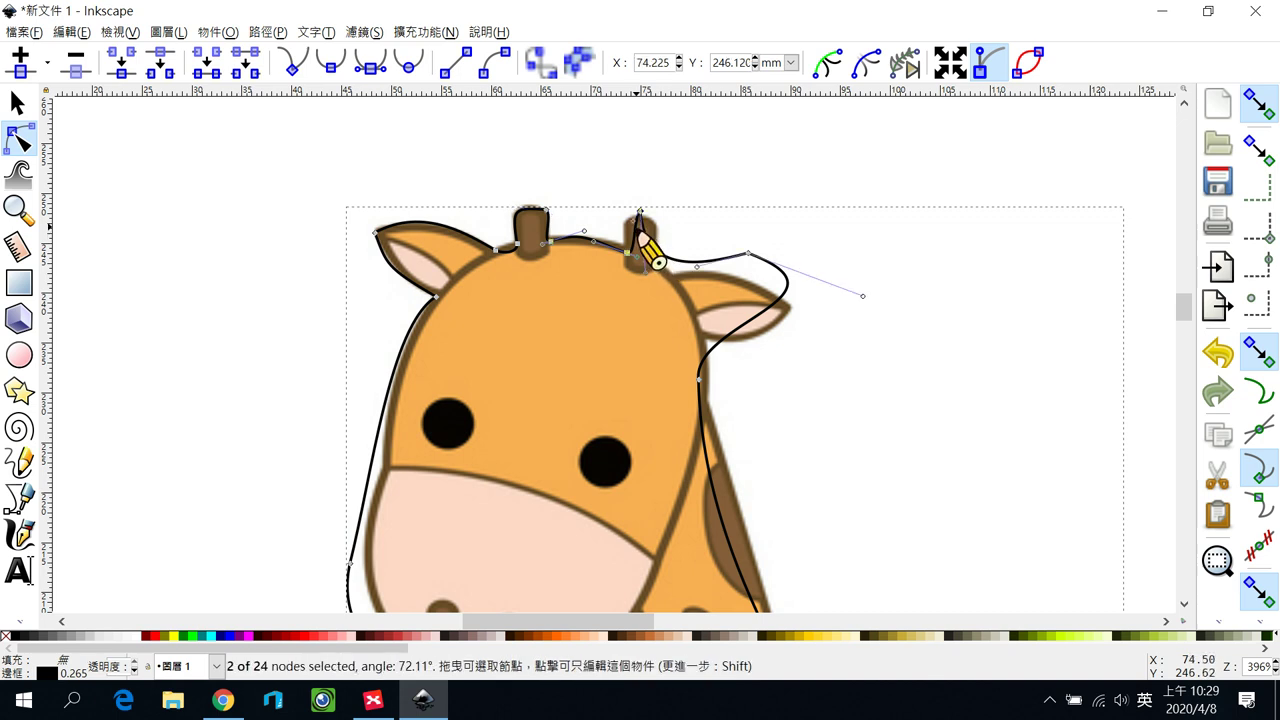
pyautogui.click(637, 229)
pyautogui.moveTo(637, 229); pyautogui.dragTo(628, 224)
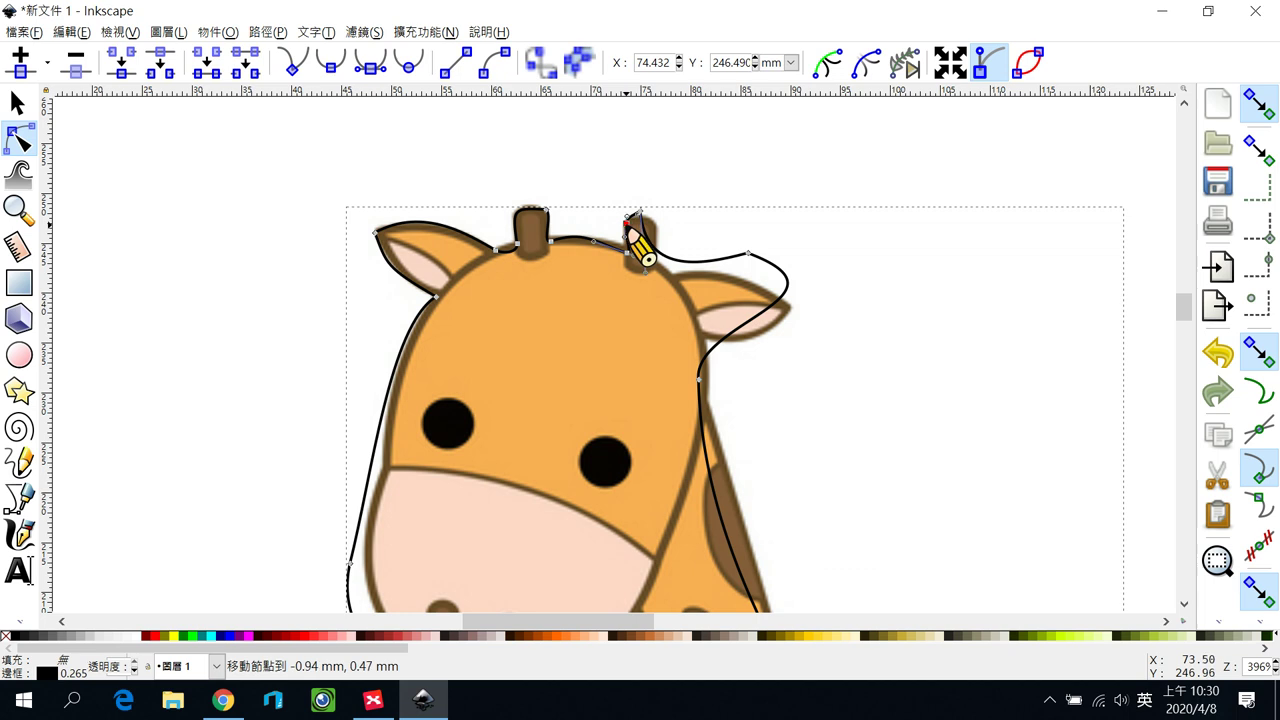
pyautogui.moveTo(641, 214); pyautogui.dragTo(661, 220)
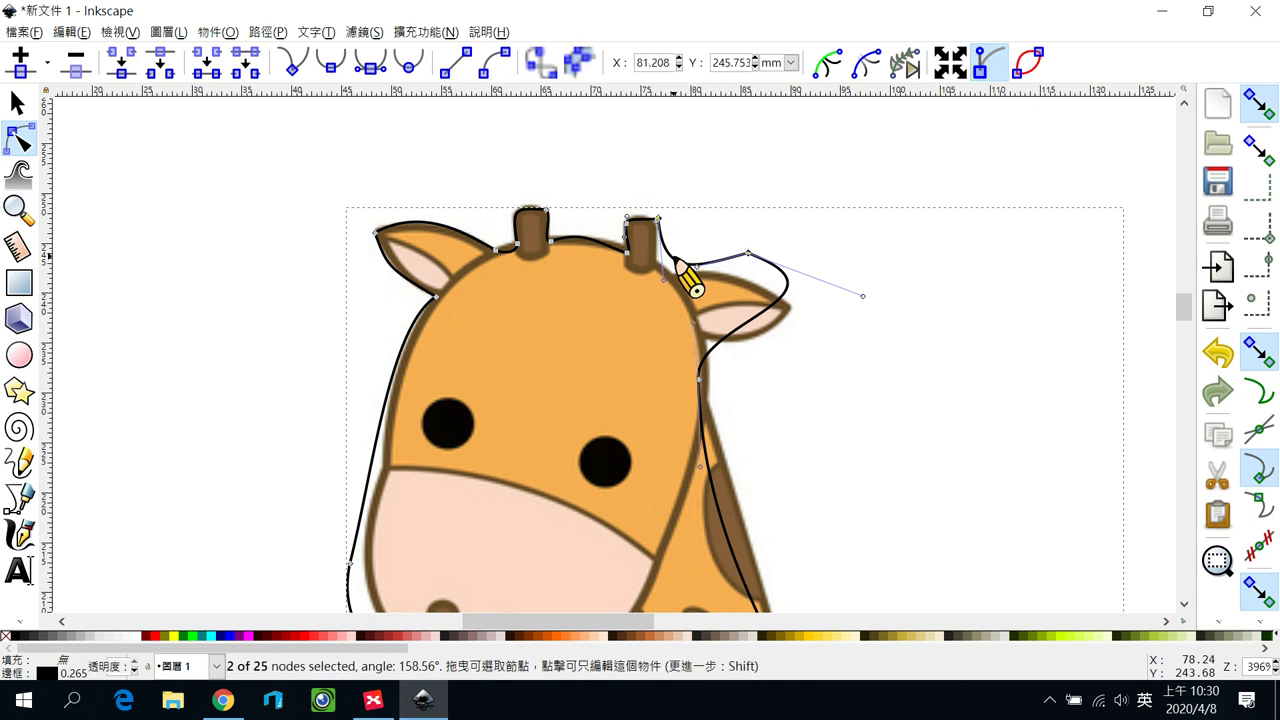
pyautogui.moveTo(676, 259); pyautogui.dragTo(664, 268)
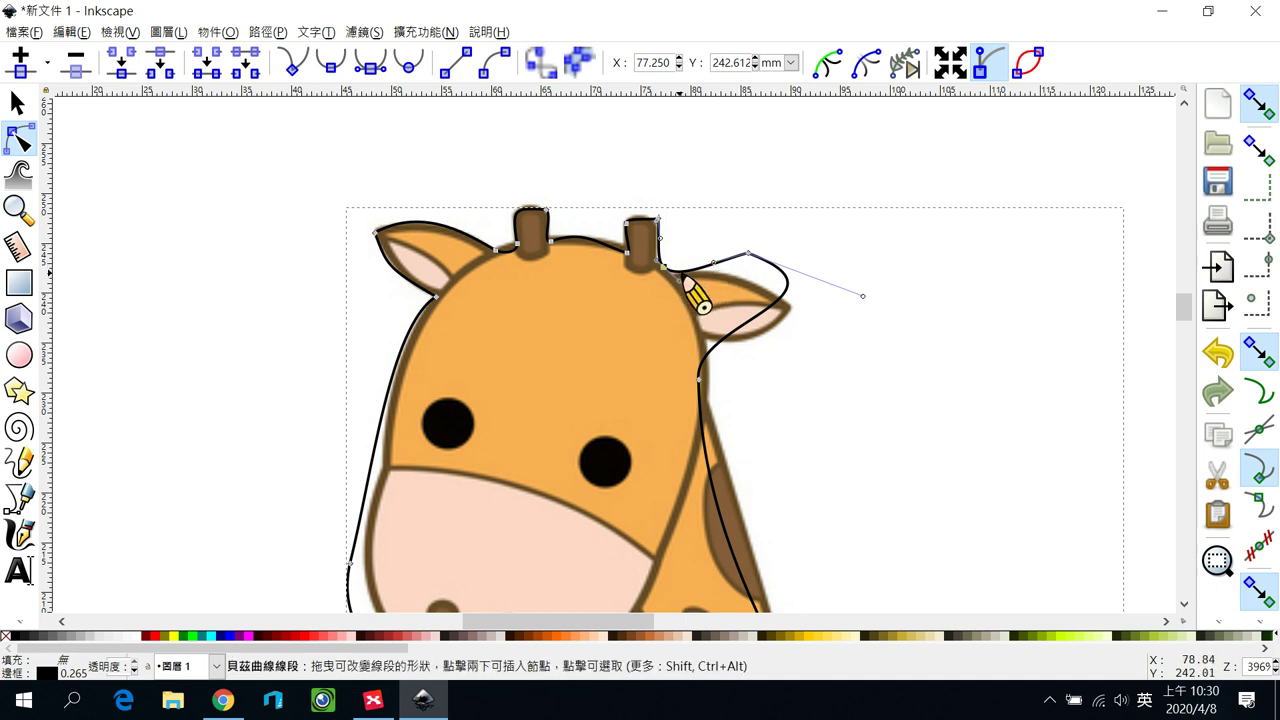
# Step: Insert a node at the right ear's upper base and fit the outline around the ear's tip and lower edge
pyautogui.doubleClick(681, 271)
pyautogui.moveTo(680, 281); pyautogui.dragTo(690, 296)
pyautogui.moveTo(750, 255)
pyautogui.mouseDown()
pyautogui.moveTo(800, 306)
pyautogui.moveTo(765, 287)
pyautogui.moveTo(768, 270)
pyautogui.mouseUp()
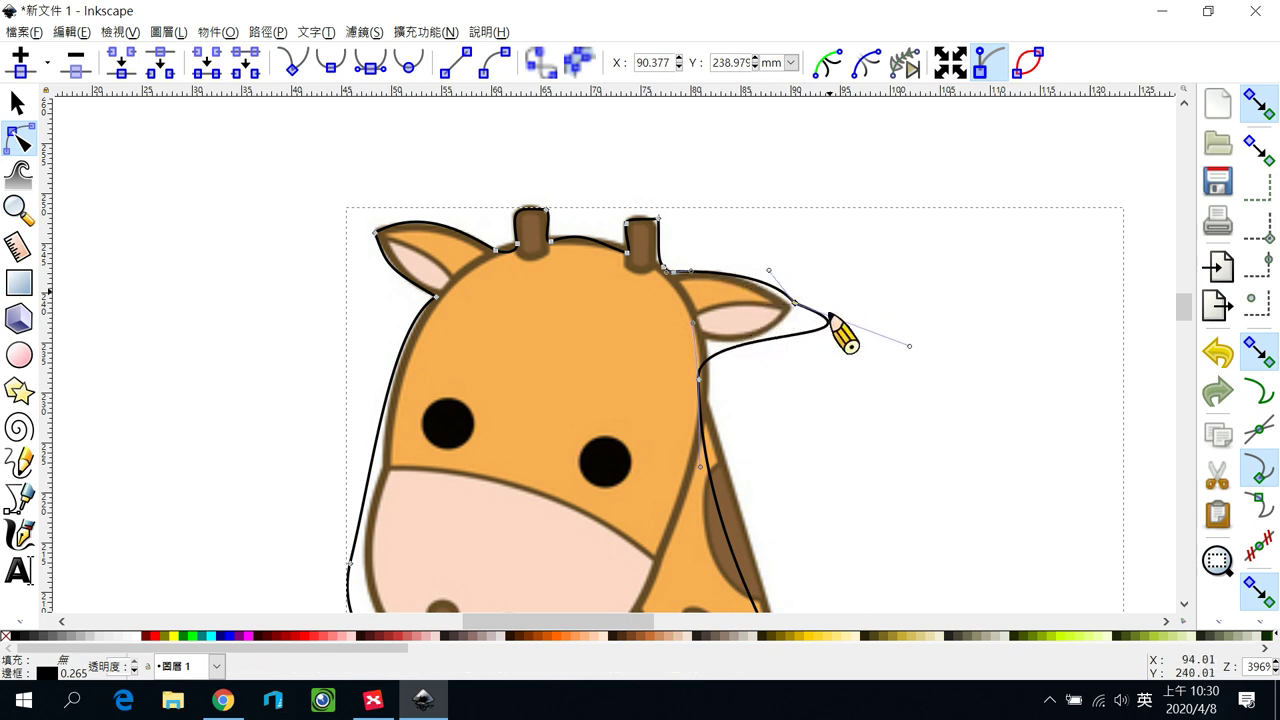
pyautogui.moveTo(910, 347); pyautogui.dragTo(710, 338)
pyautogui.moveTo(701, 292); pyautogui.dragTo(703, 320)
# Step: Move the lower neck node to where the neck meets the back, at X 90.116, Y 201.477 mm, and fit the neck curve
pyautogui.moveTo(1190, 314)
pyautogui.mouseDown()
pyautogui.moveTo(1189, 349)
pyautogui.moveTo(1186, 316)
pyautogui.mouseUp()
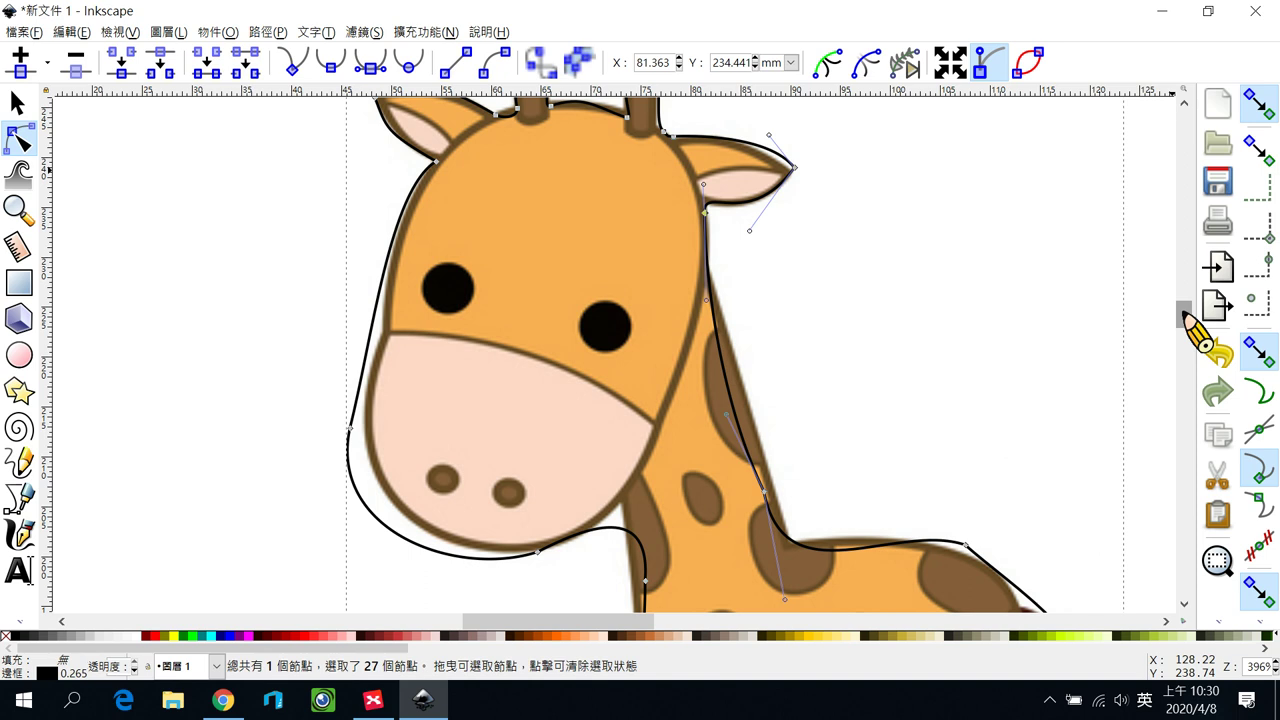
pyautogui.moveTo(773, 506); pyautogui.dragTo(794, 542)
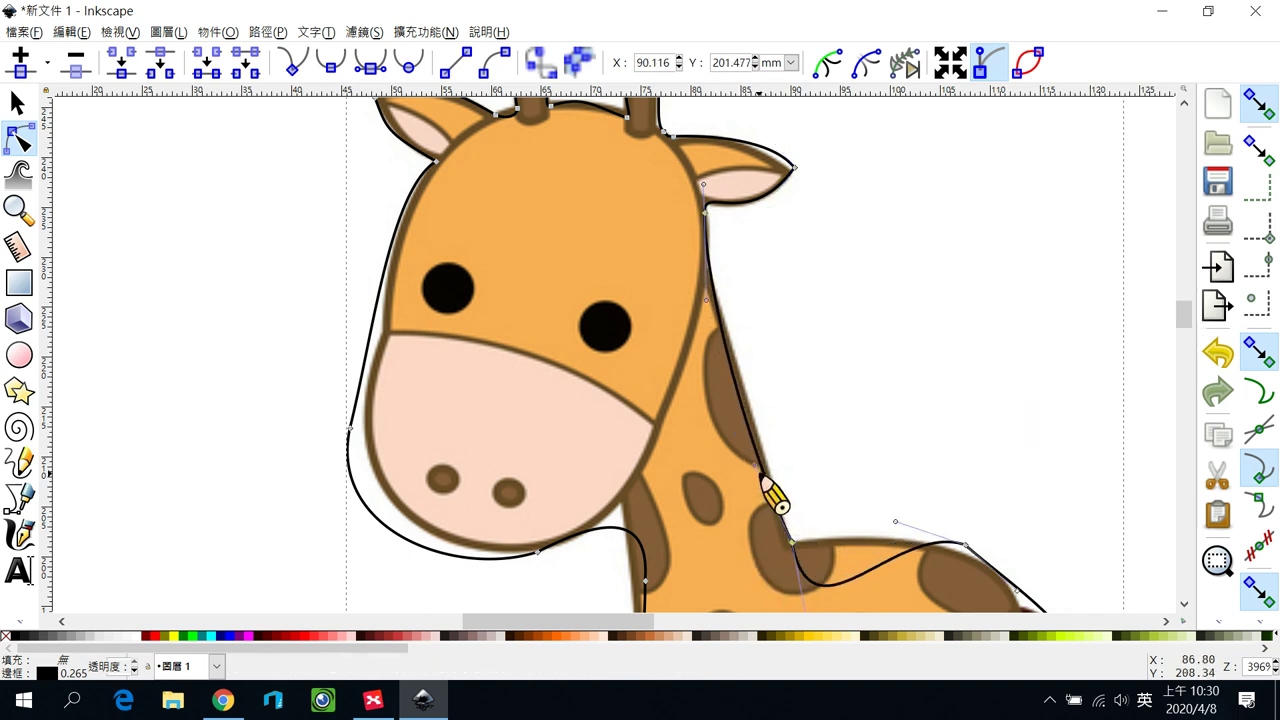
pyautogui.press('Escape')
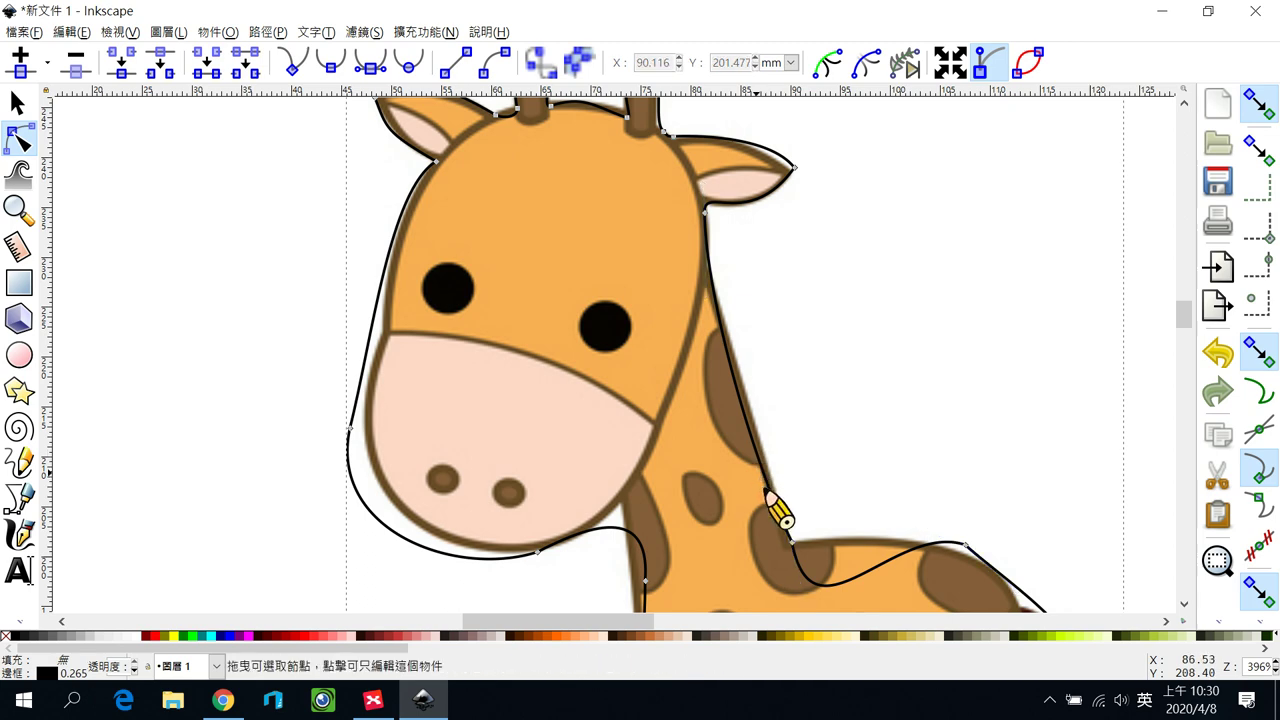
# Step: Shape the outline along the giraffe's back by moving the rump node to the tail root and adjusting the curve handles
pyautogui.click(792, 543)
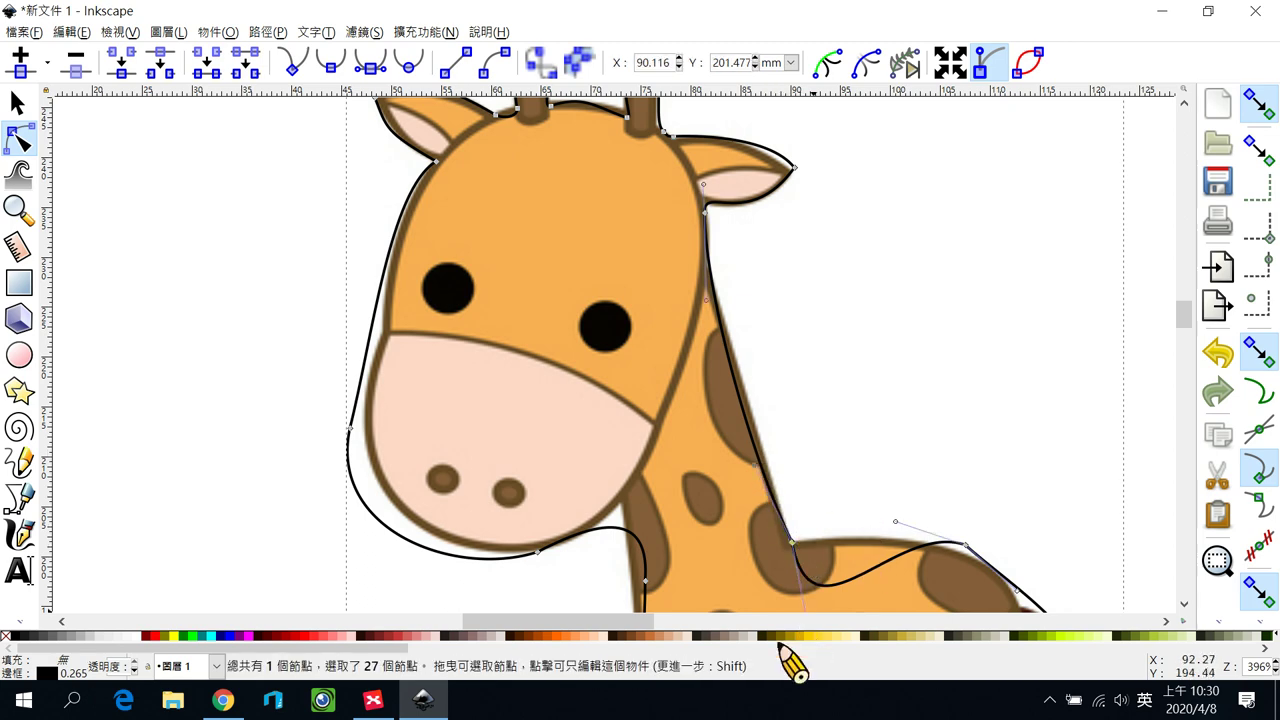
pyautogui.moveTo(638, 621); pyautogui.dragTo(694, 621)
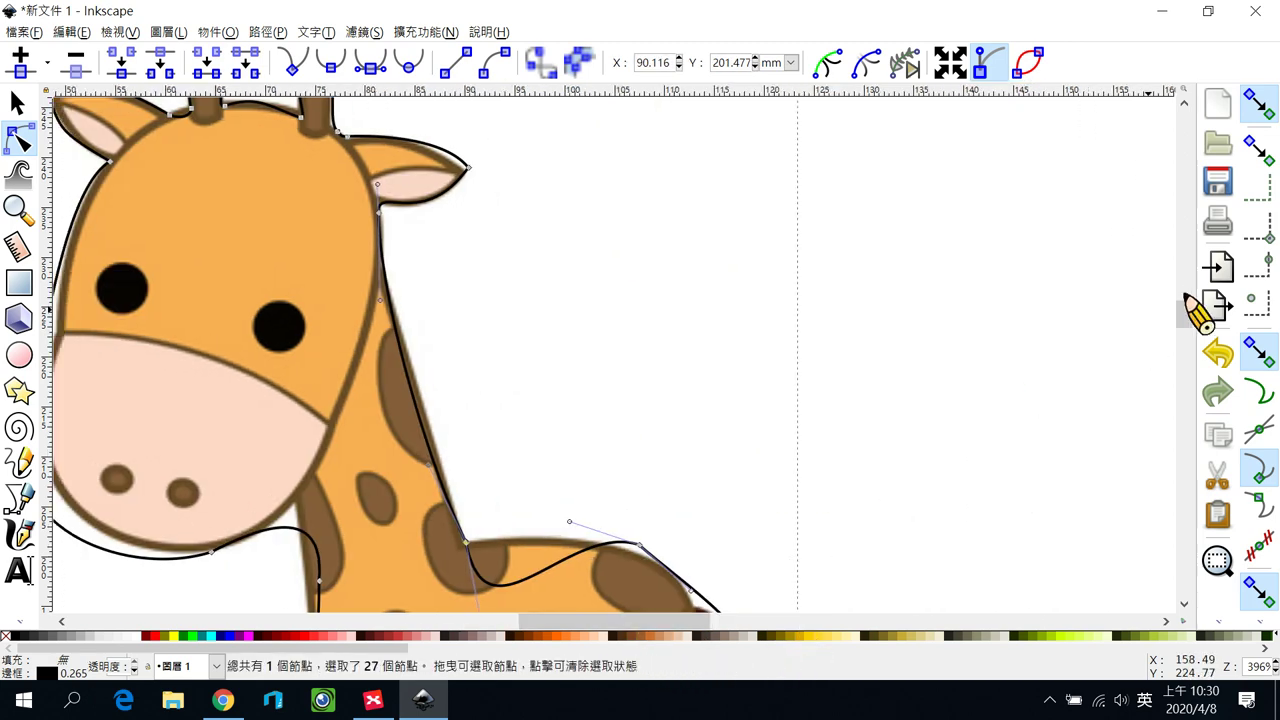
pyautogui.moveTo(1187, 310); pyautogui.dragTo(1187, 330)
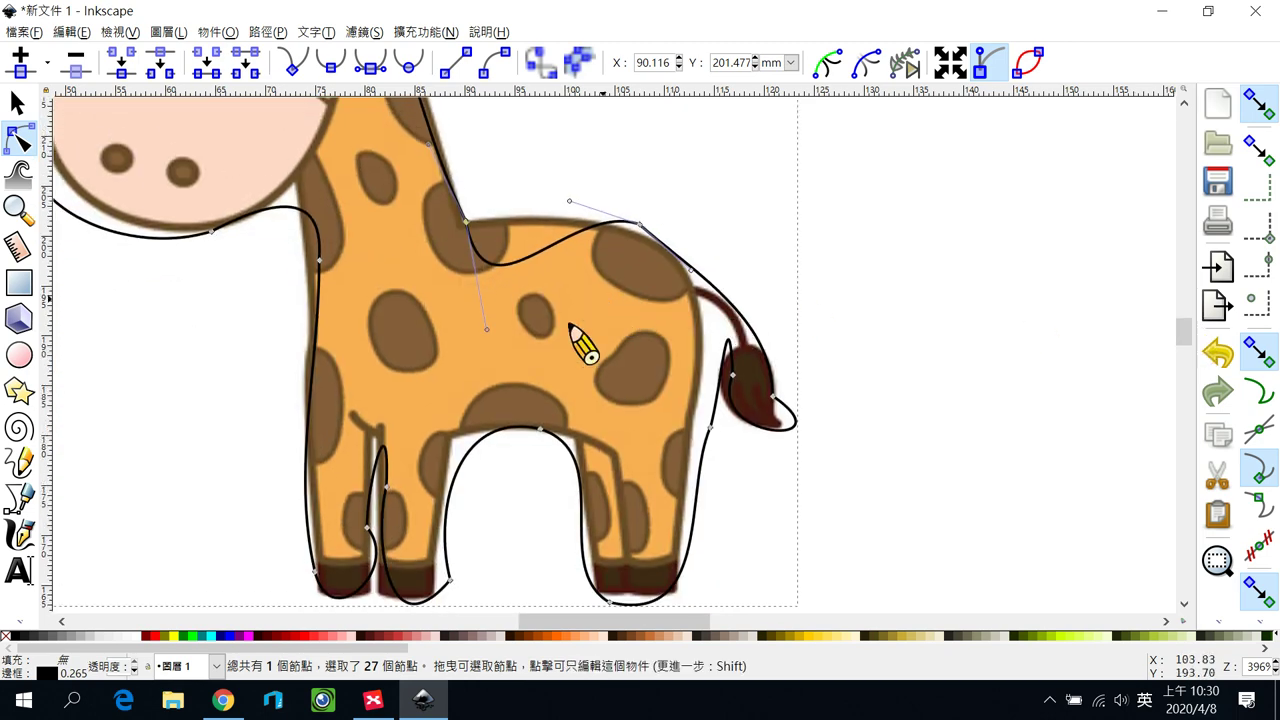
pyautogui.moveTo(487, 330); pyautogui.dragTo(703, 290)
pyautogui.moveTo(627, 263); pyautogui.dragTo(660, 208)
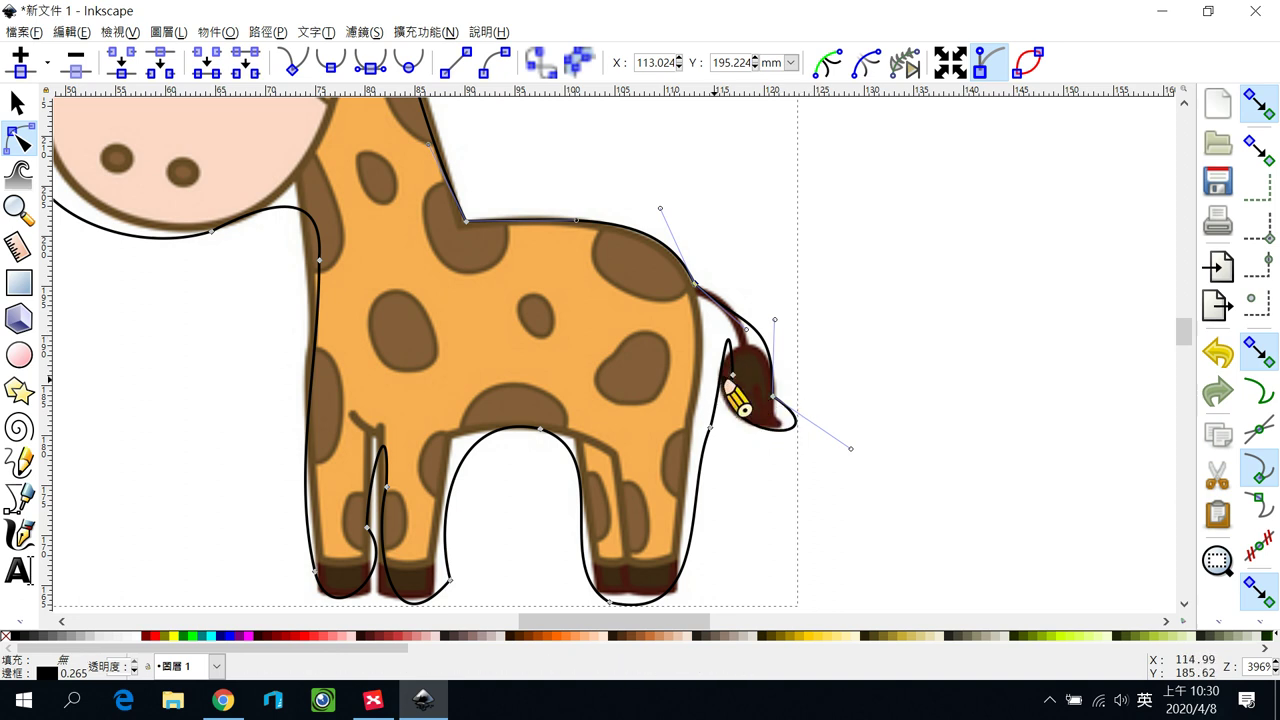
# Step: Move the tail's inner node to the tail root and fit the rump and hind-leg curve, placing the leg node at about X 113.7, Y 180.9 mm
pyautogui.moveTo(733, 376); pyautogui.dragTo(700, 284)
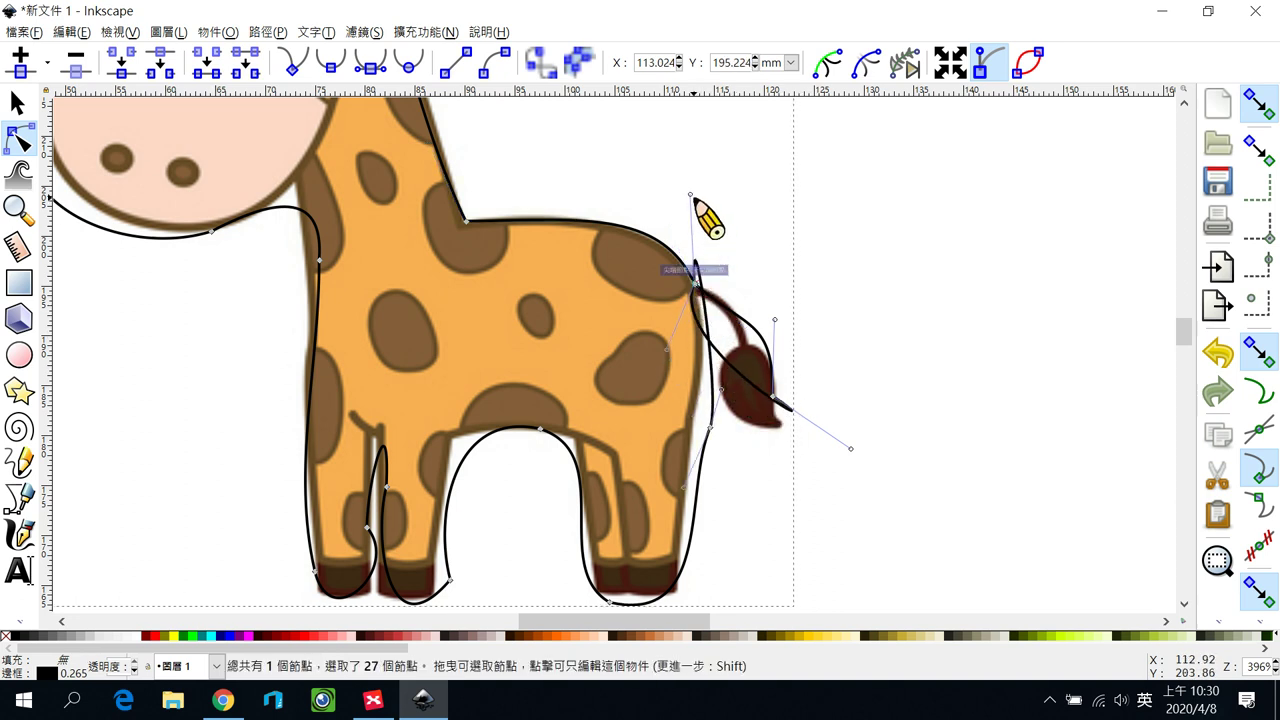
pyautogui.moveTo(691, 198); pyautogui.dragTo(707, 341)
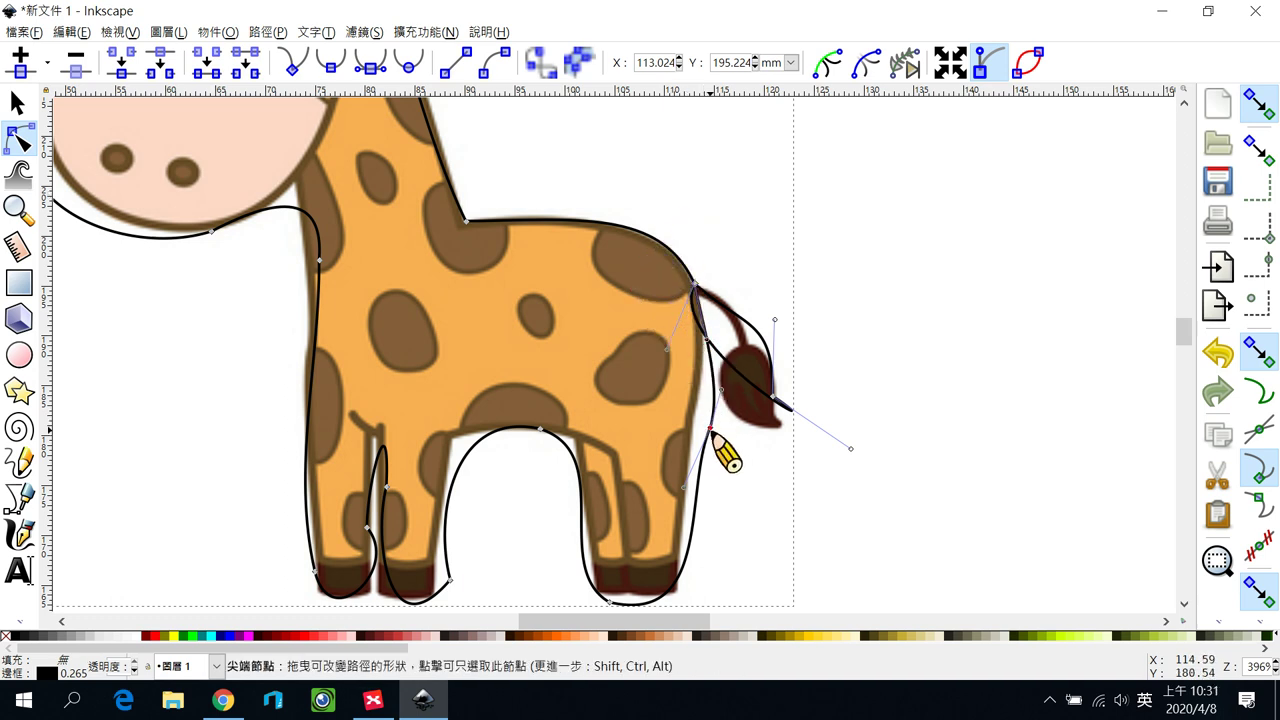
pyautogui.moveTo(714, 436); pyautogui.dragTo(697, 436)
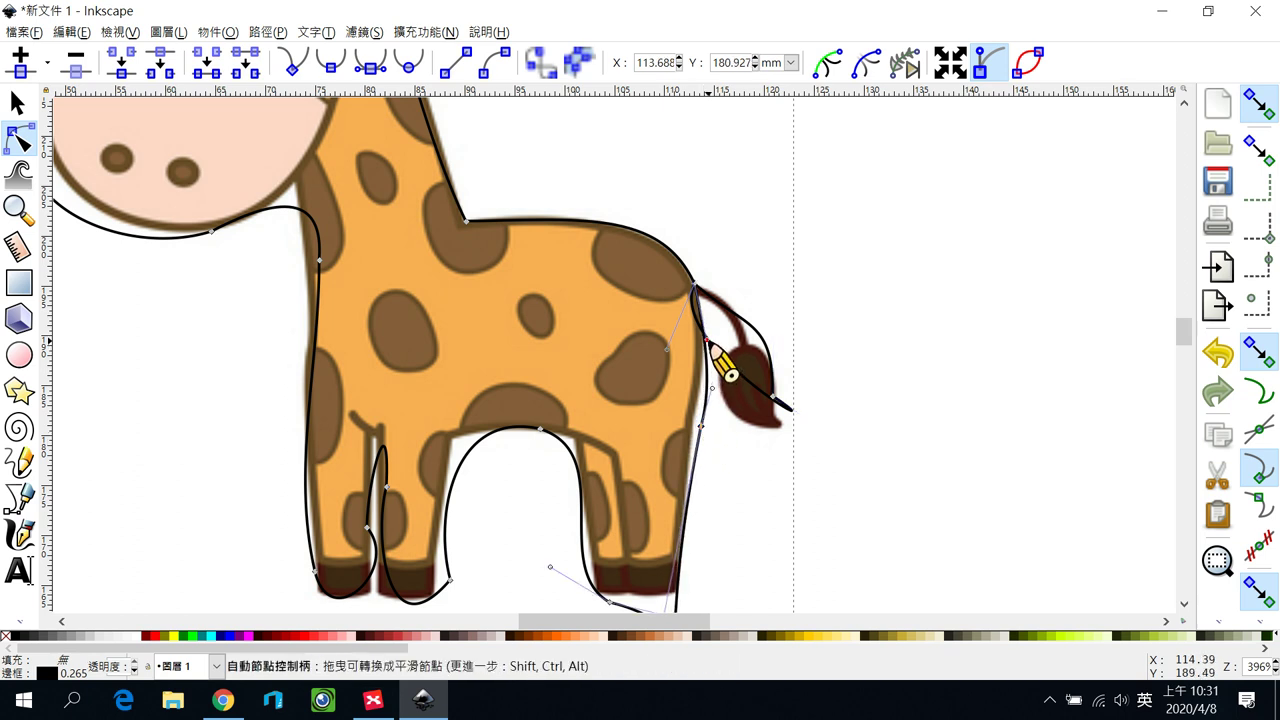
# Step: Pull the upper tail-root and tail-tip nodes clear of the tail and re-angle the inner root node's handles
pyautogui.moveTo(710, 341); pyautogui.dragTo(718, 243)
pyautogui.click(735, 319)
pyautogui.moveTo(722, 224); pyautogui.dragTo(727, 225)
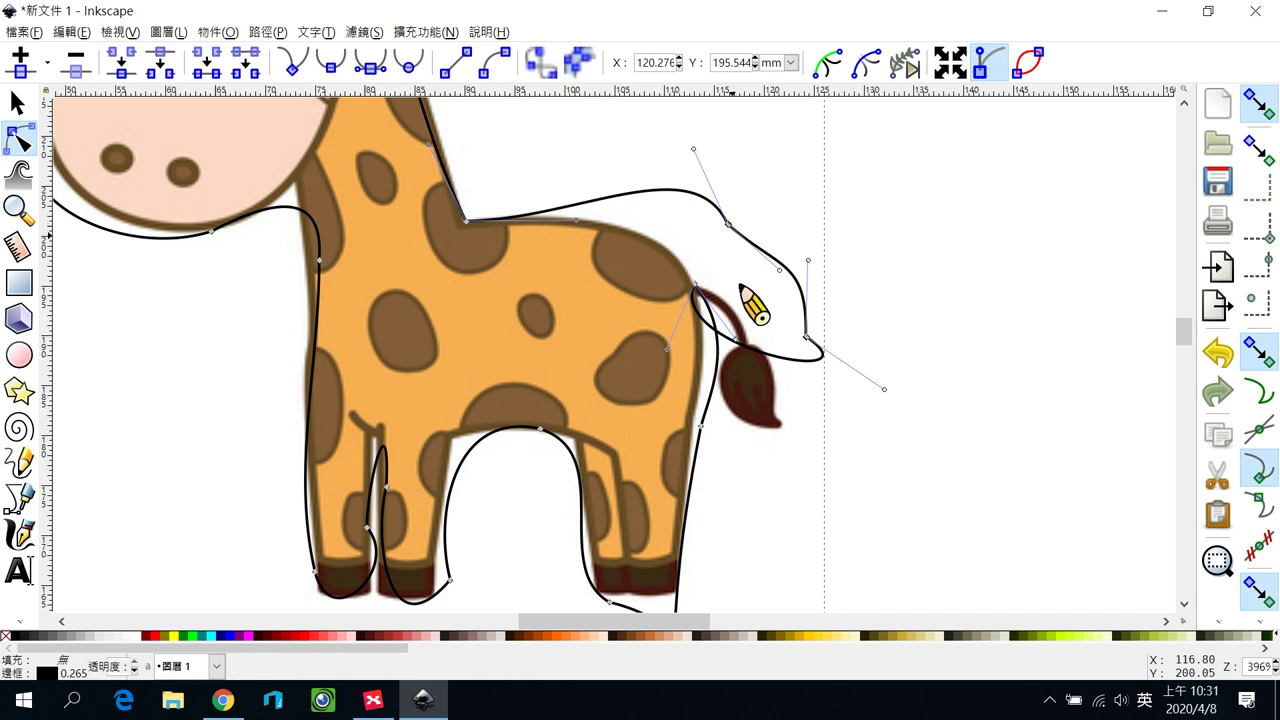
pyautogui.moveTo(737, 345); pyautogui.dragTo(756, 278)
pyautogui.moveTo(808, 338); pyautogui.dragTo(832, 320)
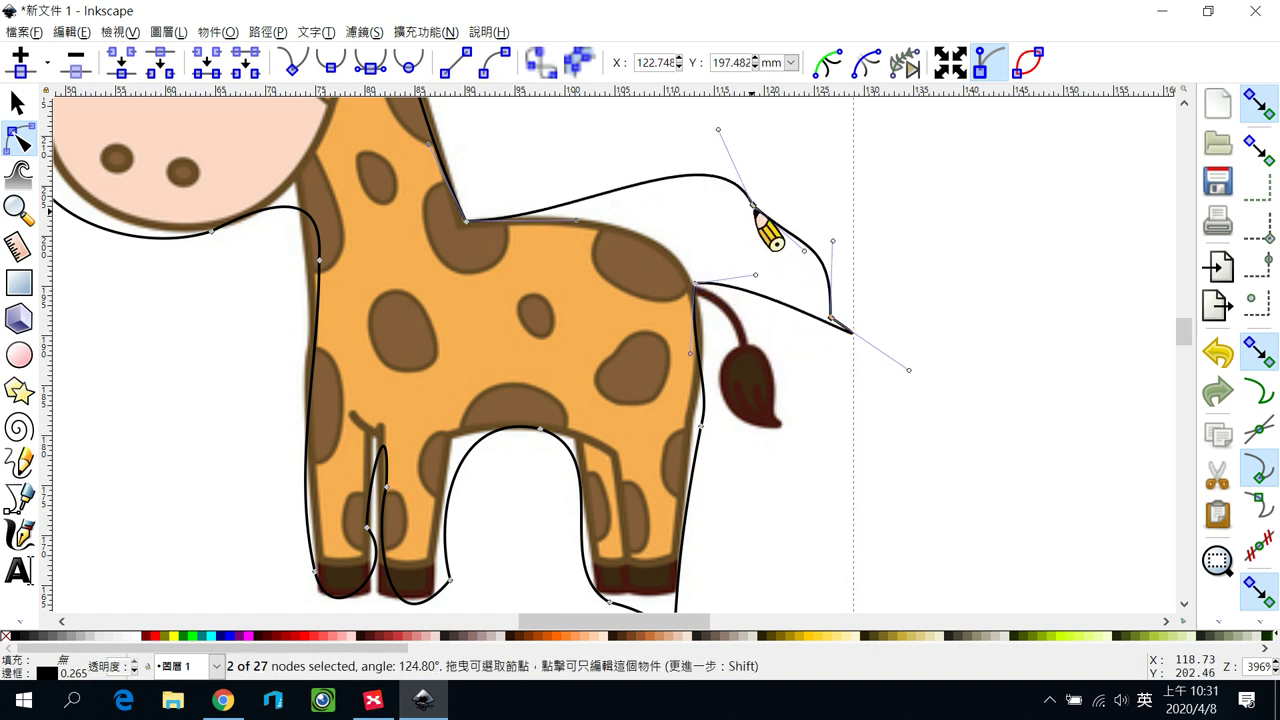
# Step: Reposition the tail loop's upper root and tip nodes beside the tail and shorten their handles into a slim, untwisted tail shape
pyautogui.moveTo(757, 212); pyautogui.dragTo(700, 268)
pyautogui.moveTo(675, 266); pyautogui.dragTo(720, 288)
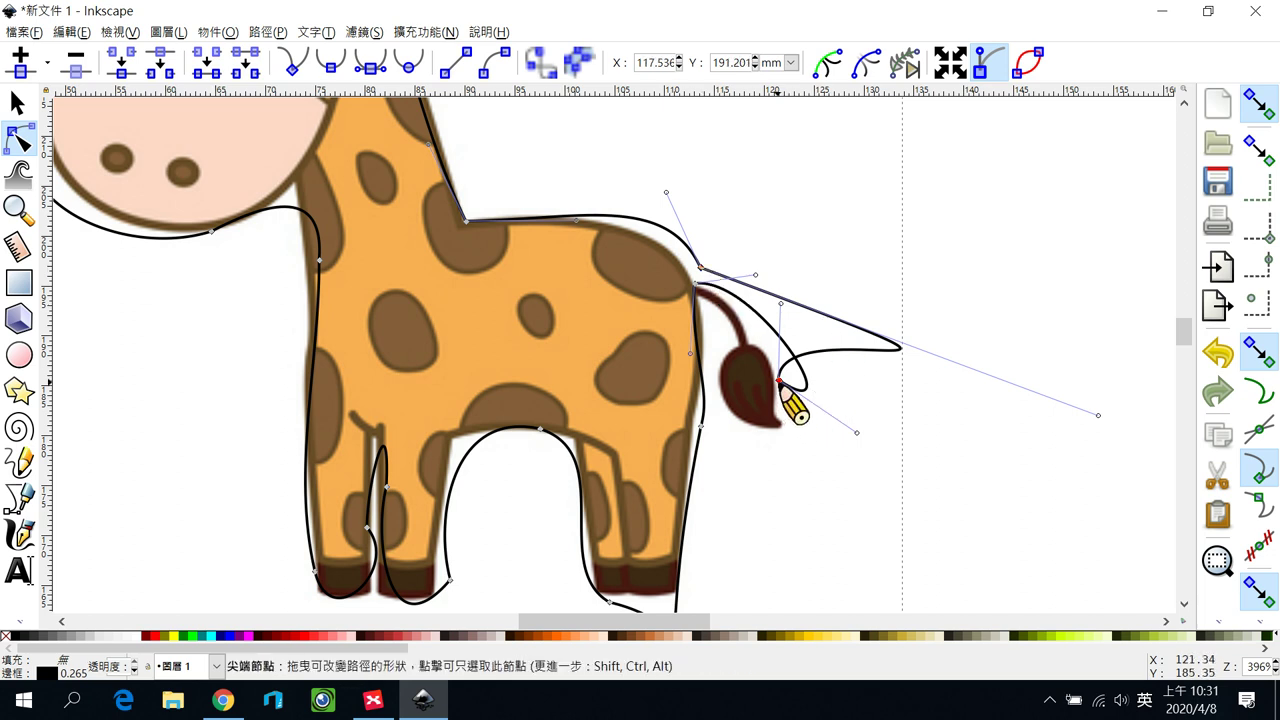
pyautogui.moveTo(797, 394); pyautogui.dragTo(846, 405)
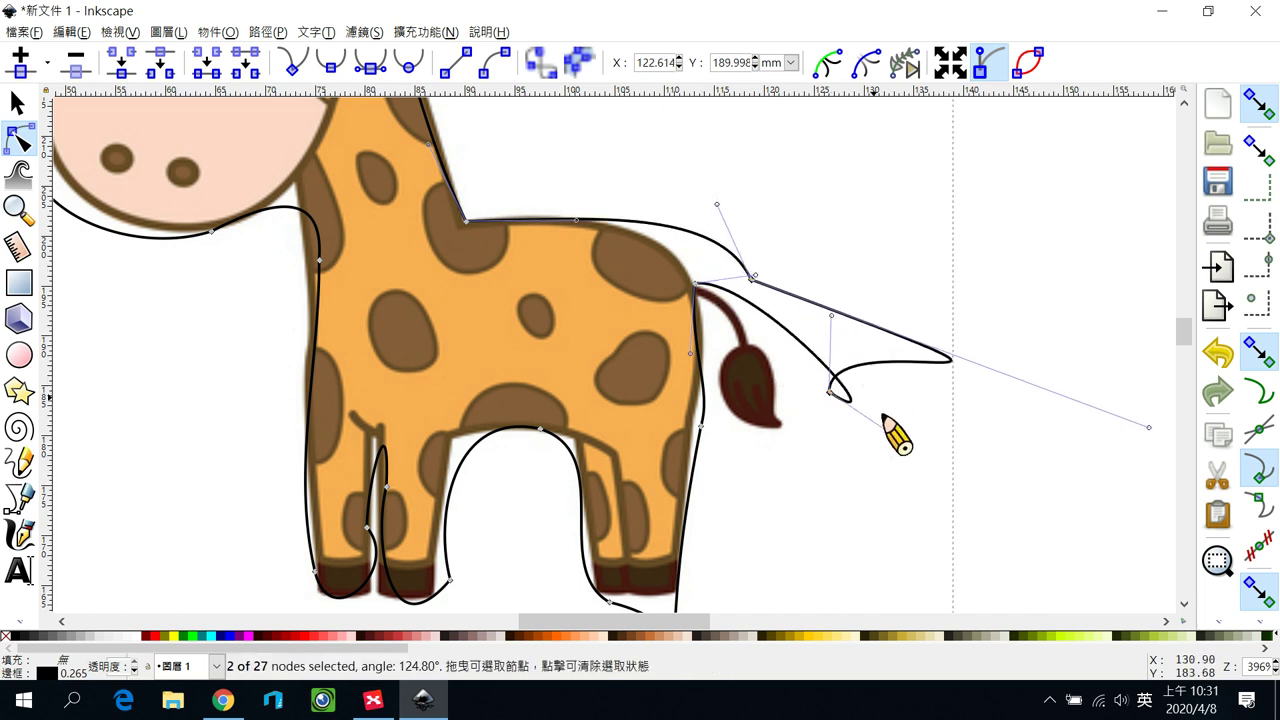
pyautogui.moveTo(906, 444); pyautogui.dragTo(782, 396)
pyautogui.moveTo(1150, 429); pyautogui.dragTo(830, 390)
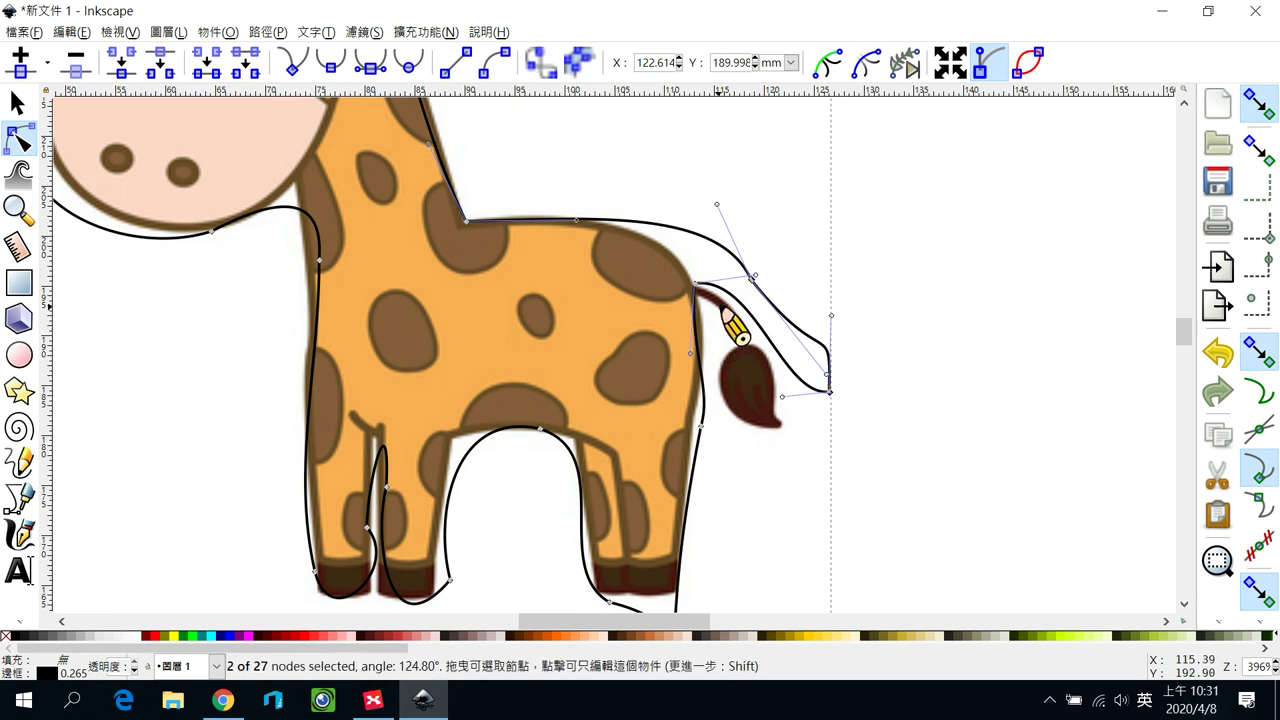
# Step: Place the tail's upper node on the tail root at about X 113.6, Y 195.3 mm and its end node on the tip at about X 121.8, Y 181.6 mm
pyautogui.moveTo(698, 288)
pyautogui.mouseDown()
pyautogui.moveTo(699, 317)
pyautogui.moveTo(733, 282)
pyautogui.moveTo(700, 286)
pyautogui.mouseUp()
pyautogui.moveTo(772, 376); pyautogui.dragTo(781, 313)
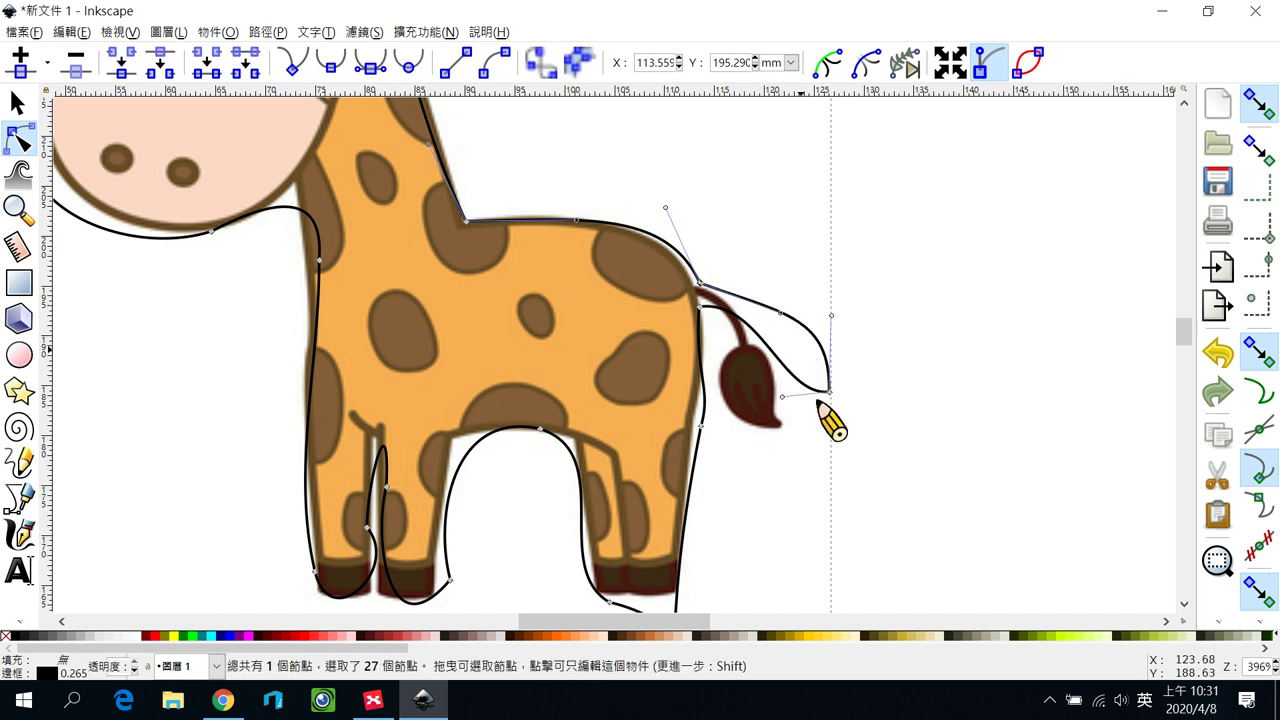
pyautogui.moveTo(829, 392); pyautogui.dragTo(782, 420)
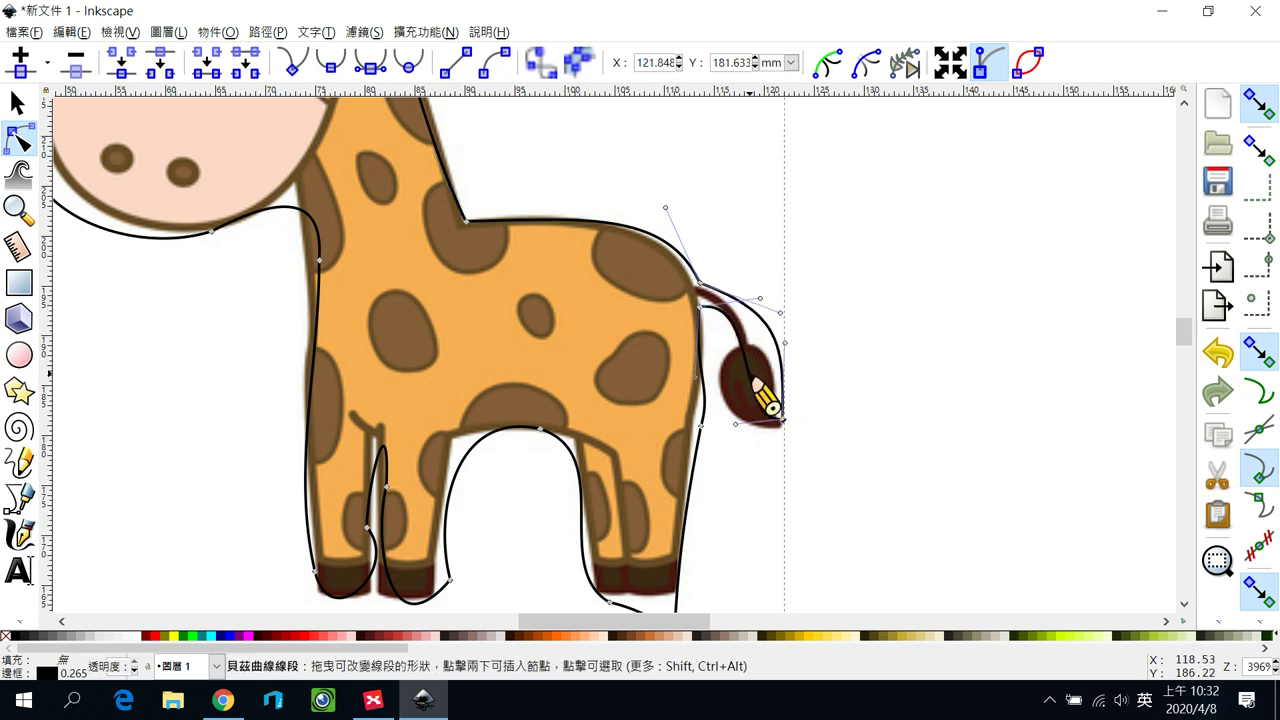
# Step: Fit the hind leg's outer edge and hoof, placing nodes at about X 113.1, Y 180.1; X 111.2, Y 164.0; and X 103.2, Y 164.2 mm
pyautogui.click(699, 430)
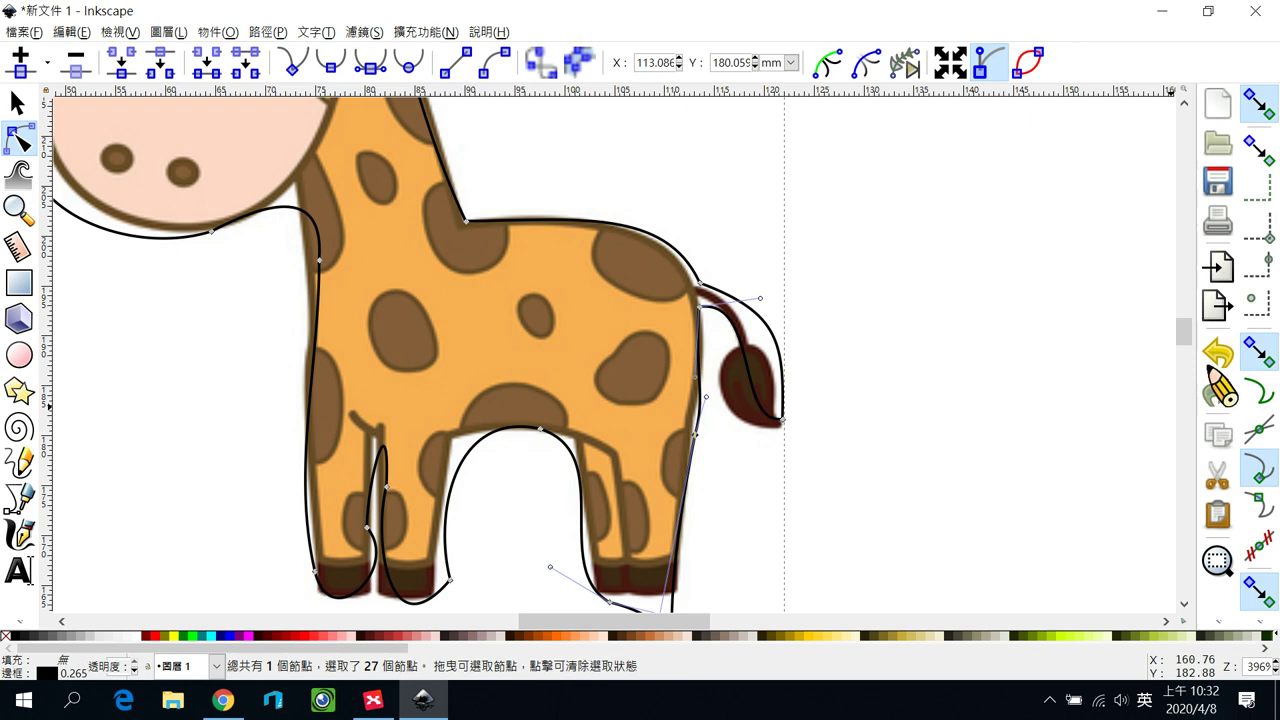
pyautogui.scroll(-5, 1195, 345)
pyautogui.scroll(2, 1195, 345)
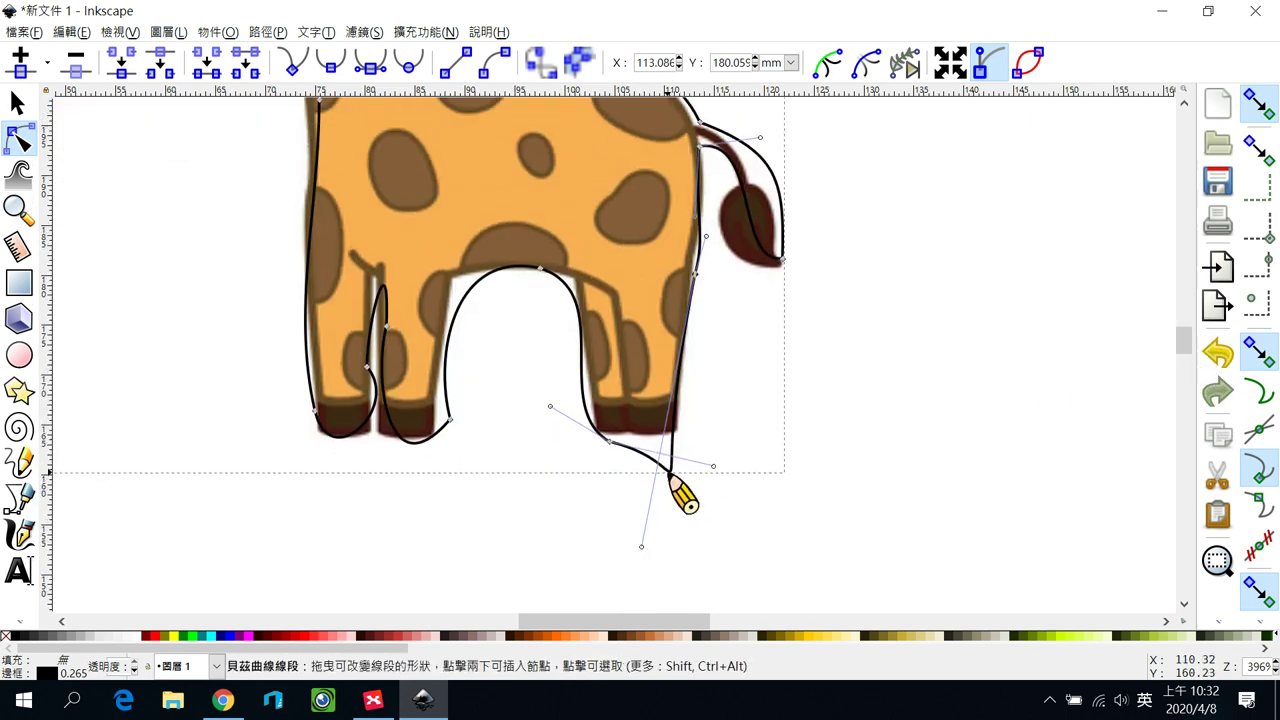
pyautogui.moveTo(672, 477); pyautogui.dragTo(676, 434)
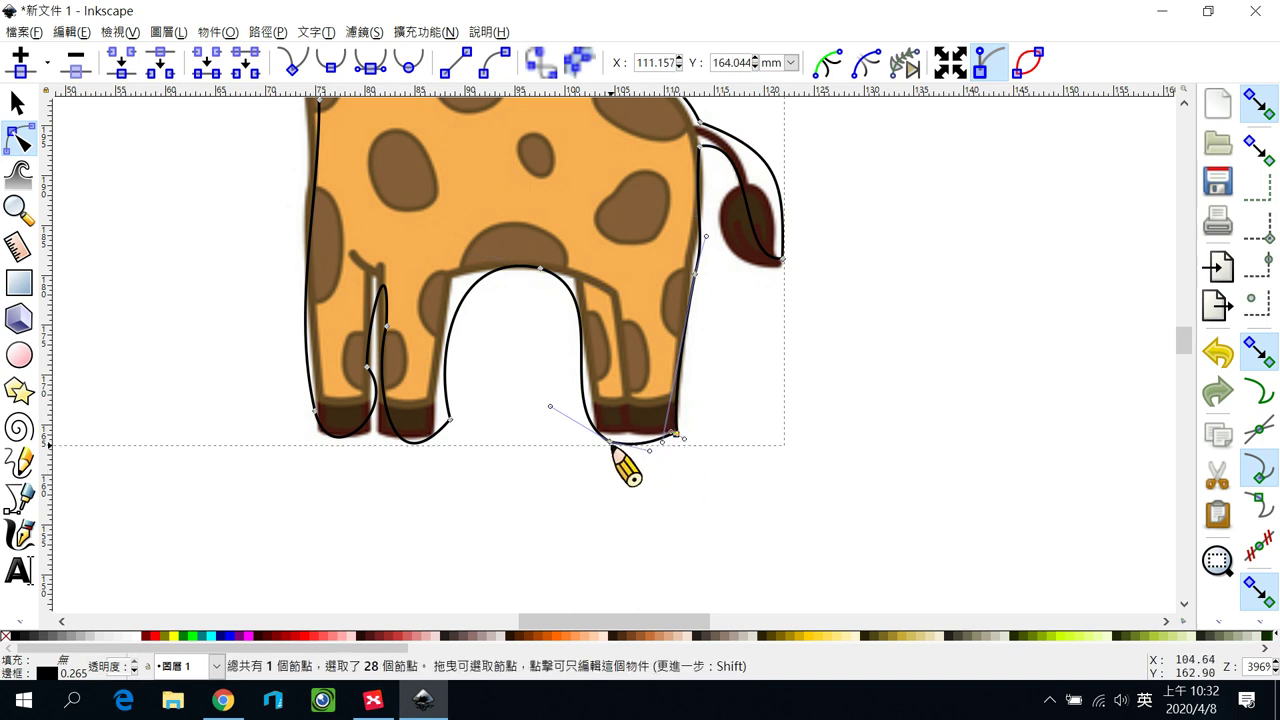
pyautogui.moveTo(610, 441); pyautogui.dragTo(598, 434)
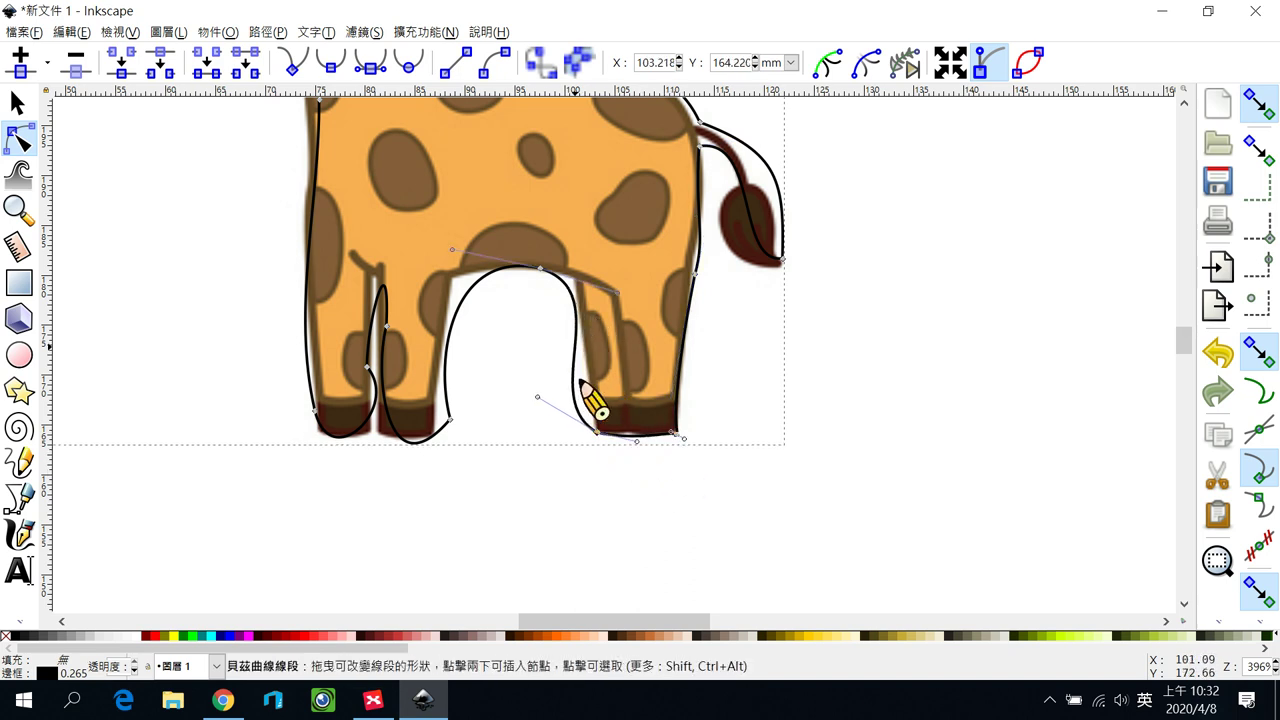
# Step: Fit the hind leg's inner edge and belly, moving the belly node to X 100.6, Y 180.1 mm and adding one at X 89.2, Y 179.3 mm
pyautogui.moveTo(537, 398); pyautogui.dragTo(557, 365)
pyautogui.moveTo(546, 276); pyautogui.dragTo(577, 282)
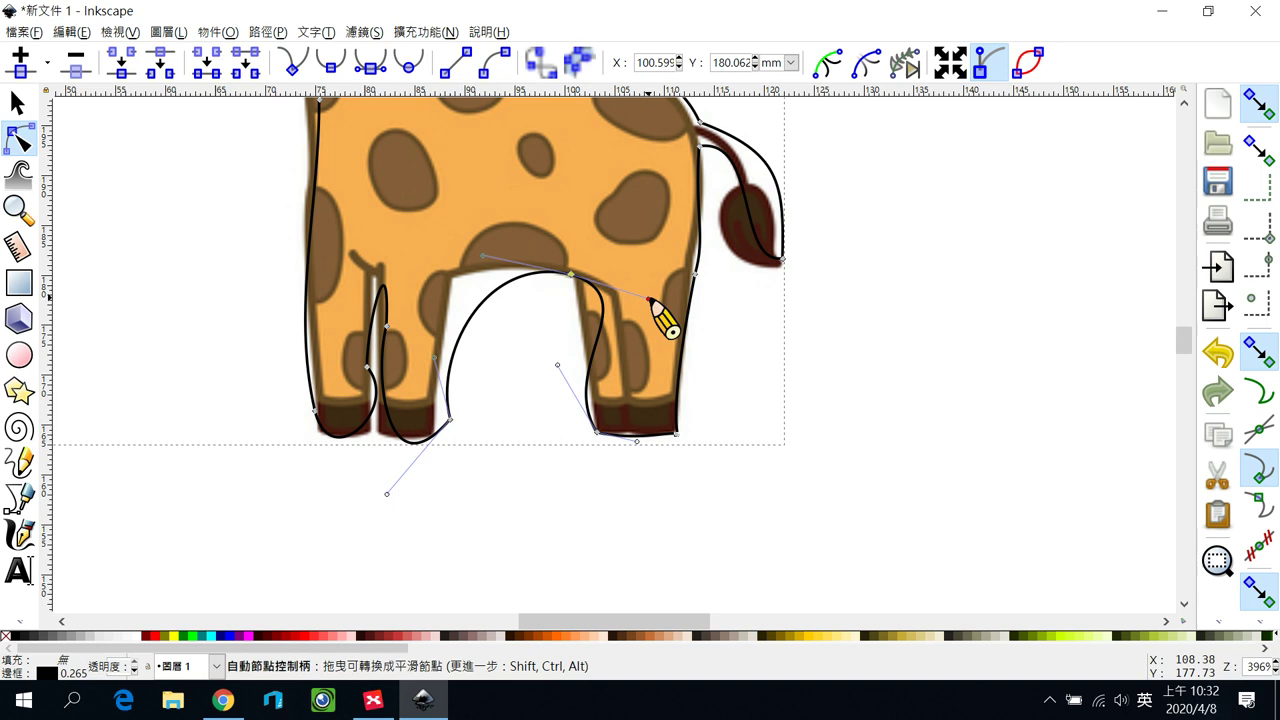
pyautogui.moveTo(649, 298); pyautogui.dragTo(574, 355)
pyautogui.doubleClick(480, 306)
pyautogui.moveTo(480, 306); pyautogui.dragTo(457, 286)
# Step: Fit the second front leg's hoof, moving its rear corner node to X 87.0, Y 163.8 mm and adding a node at X 81.5, Y 164.2 mm
pyautogui.click(451, 421)
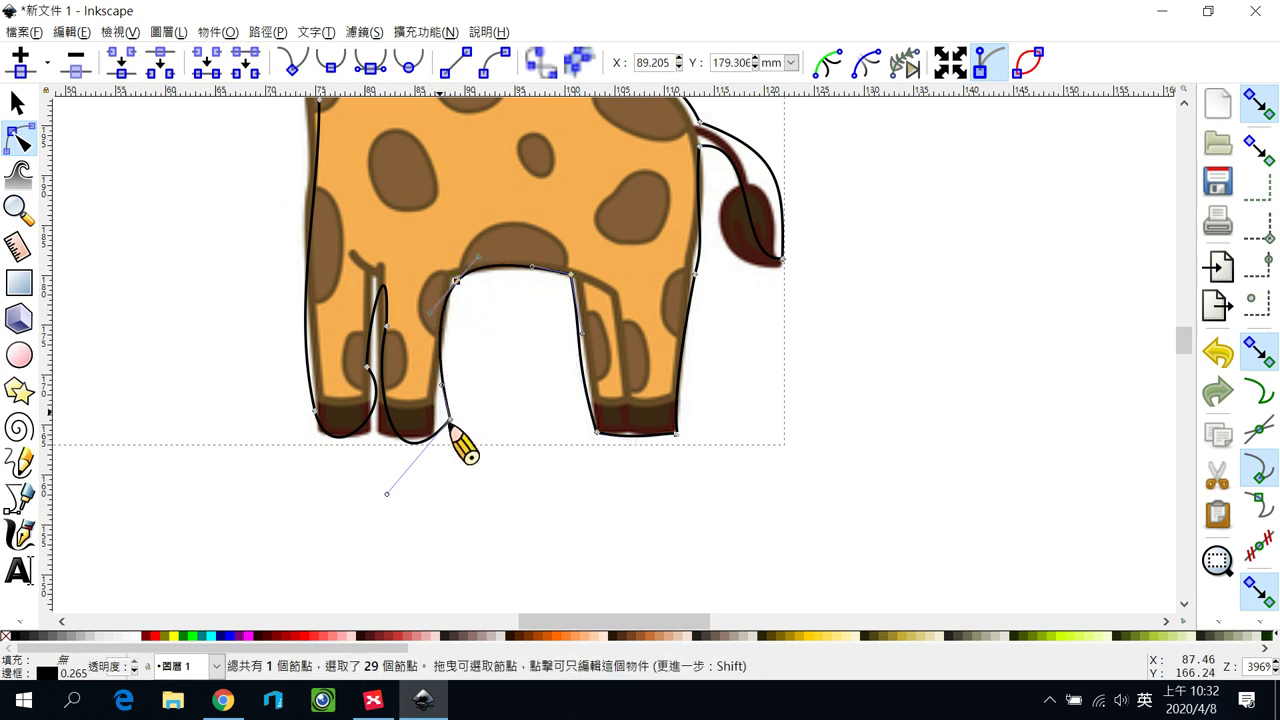
pyautogui.moveTo(443, 433); pyautogui.dragTo(431, 411)
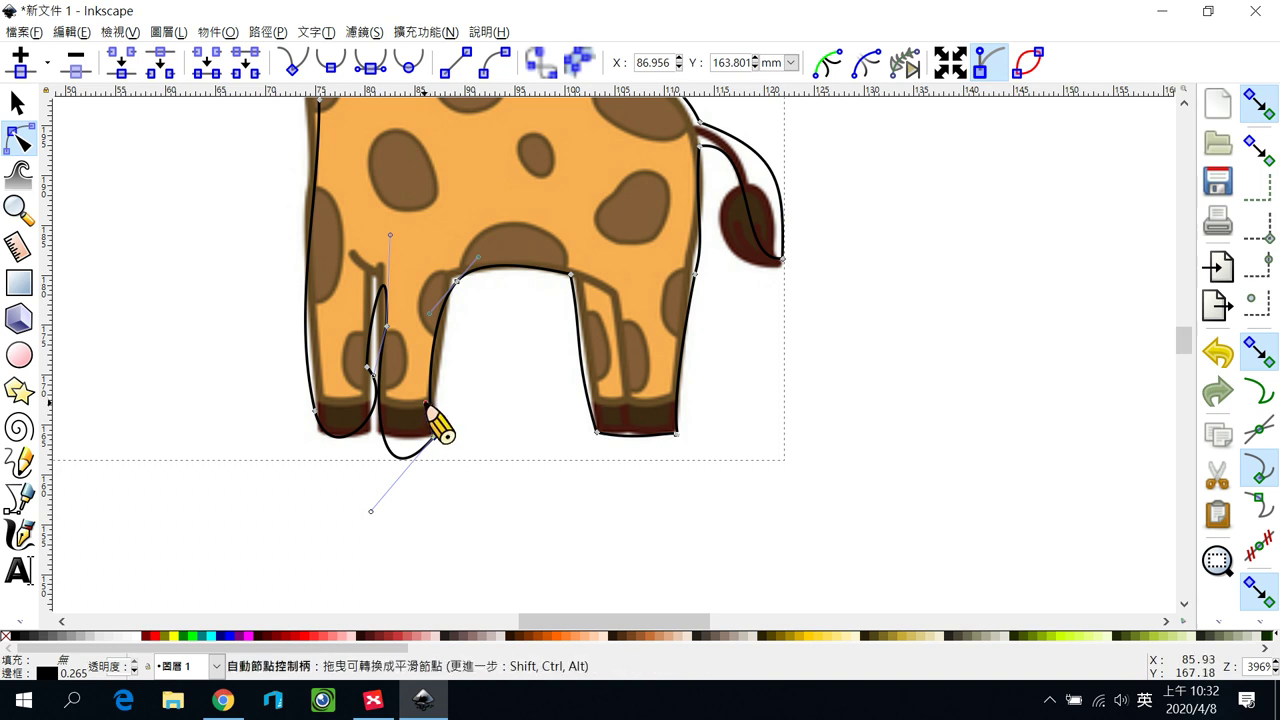
pyautogui.moveTo(427, 404); pyautogui.dragTo(436, 401)
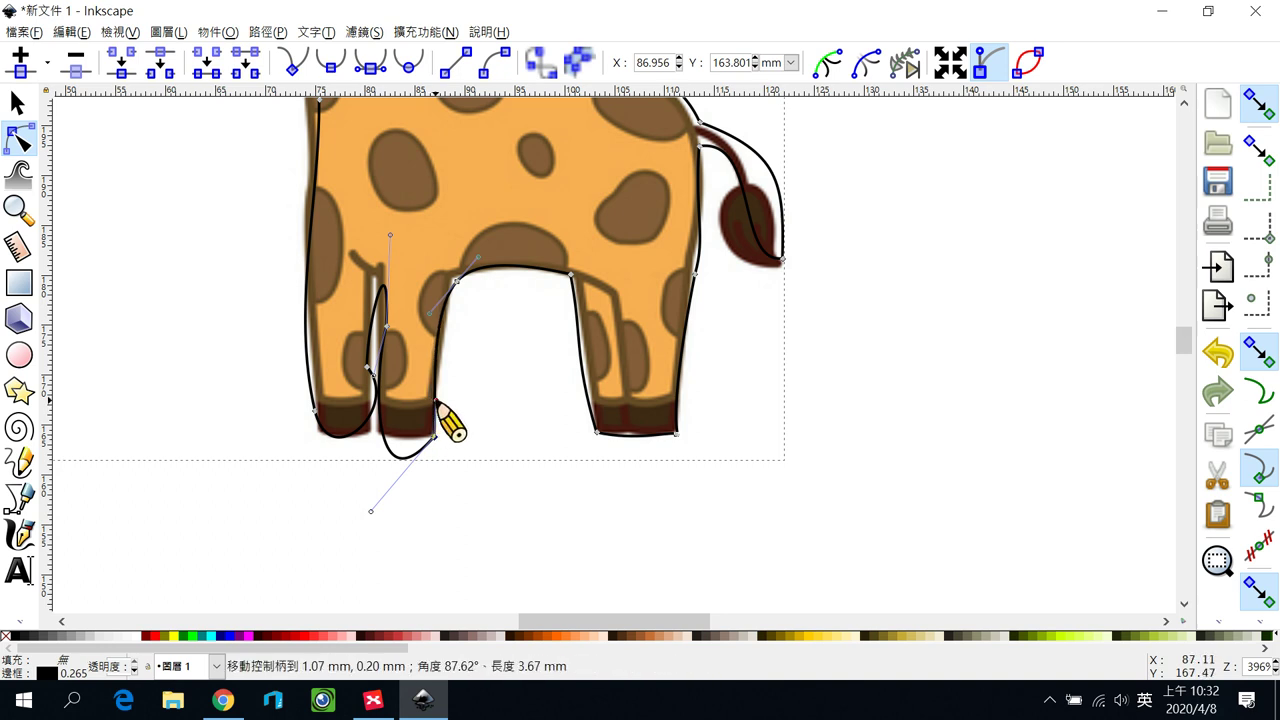
pyautogui.doubleClick(393, 458)
pyautogui.moveTo(393, 458)
pyautogui.mouseDown()
pyautogui.moveTo(381, 435)
pyautogui.moveTo(410, 458)
pyautogui.moveTo(404, 446)
pyautogui.mouseUp()
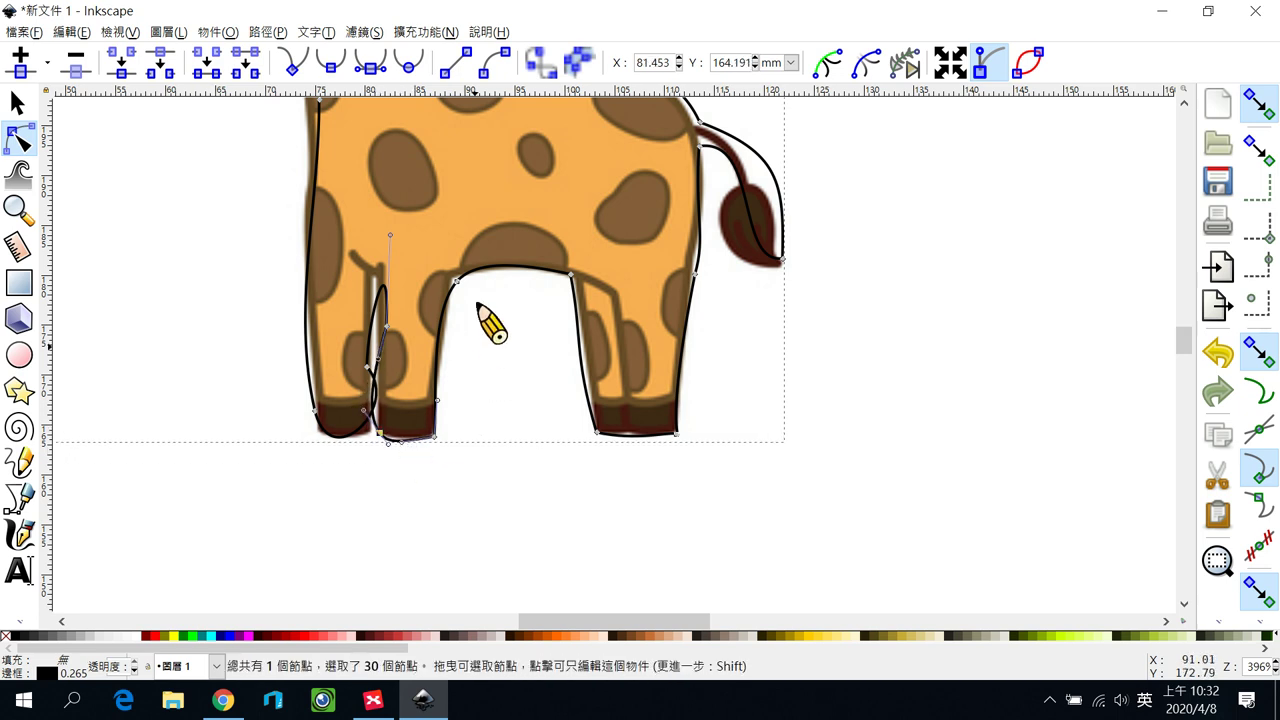
# Step: Delete the extra node between the front legs and move the remaining one to the top of the gap at X 80.5, Y 180.2 mm
pyautogui.click(388, 327)
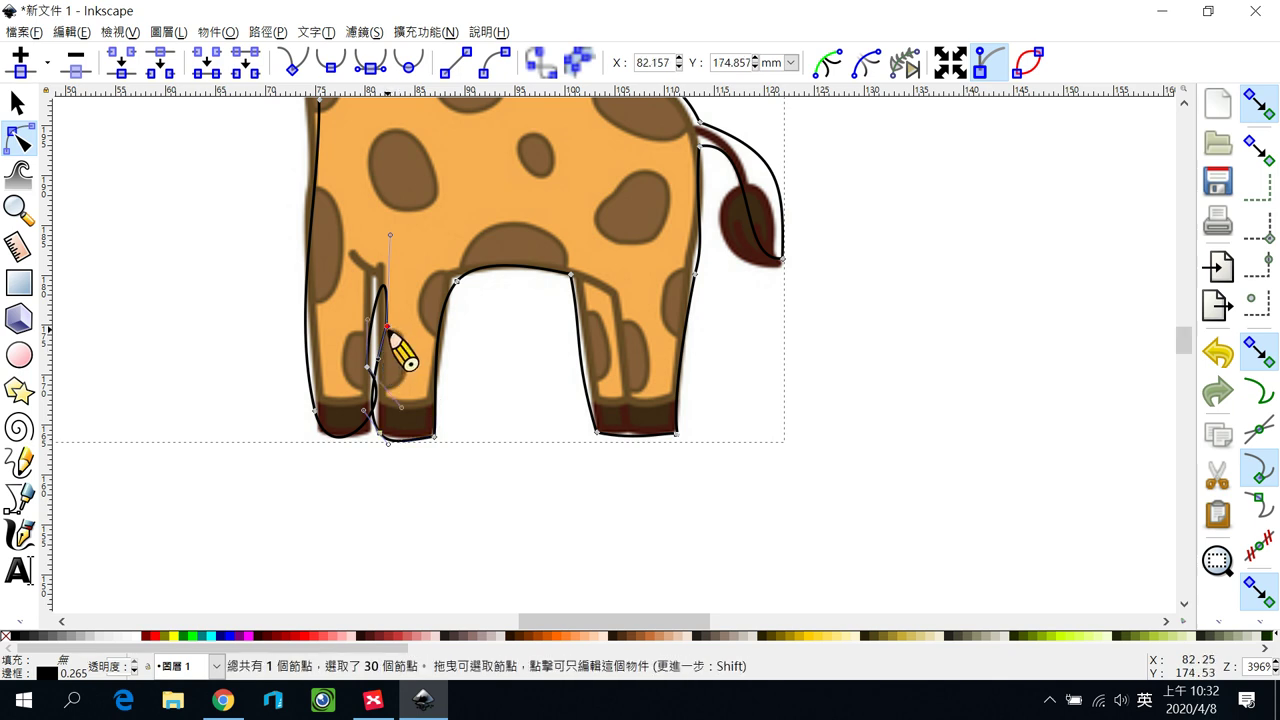
pyautogui.press('Delete')
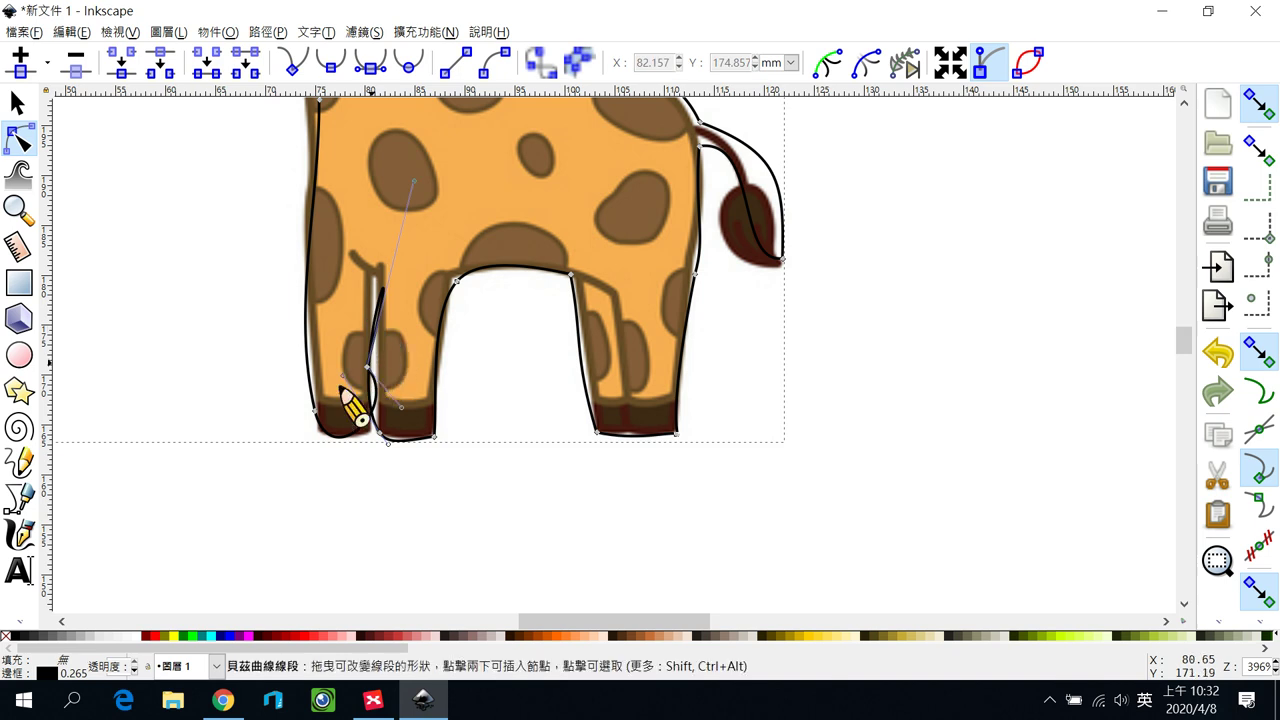
pyautogui.moveTo(367, 368); pyautogui.dragTo(371, 273)
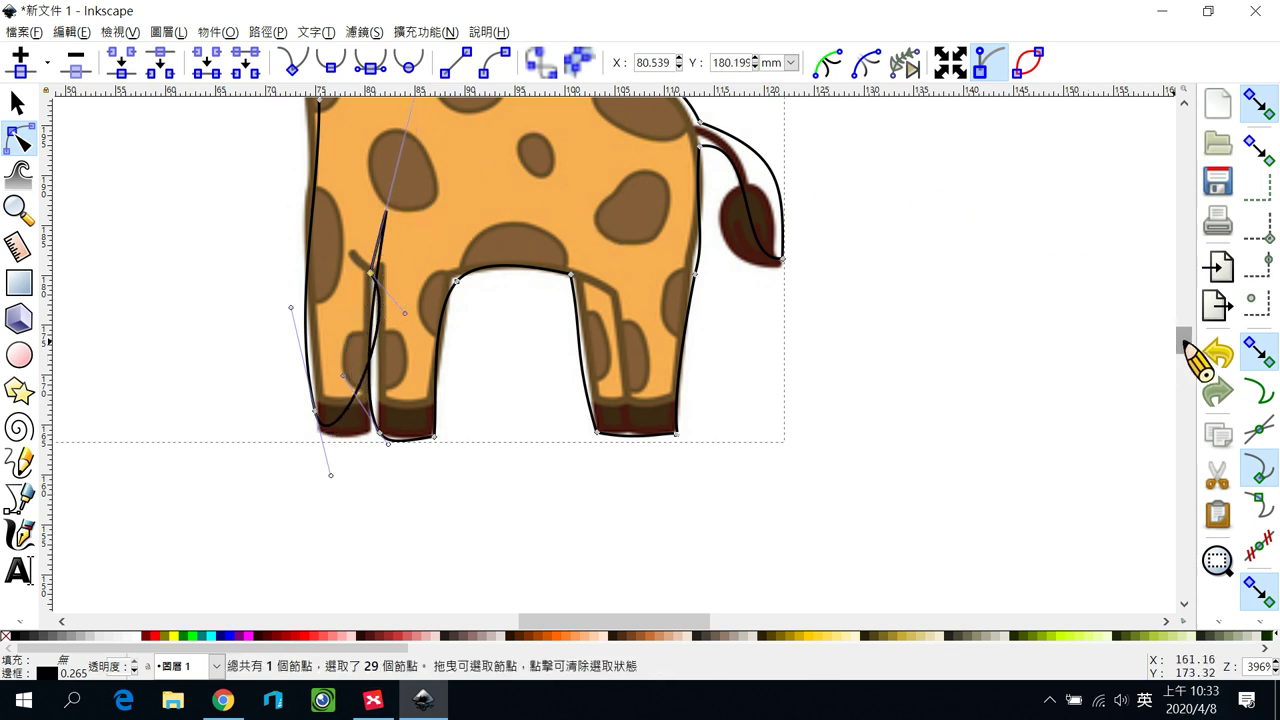
# Step: Adjust the handles of the gap's top node and the adjoining hoof node to form a narrow, untwisted slit between the front legs
pyautogui.moveTo(1186, 342)
pyautogui.mouseDown()
pyautogui.moveTo(1186, 322)
pyautogui.moveTo(1189, 333)
pyautogui.mouseUp()
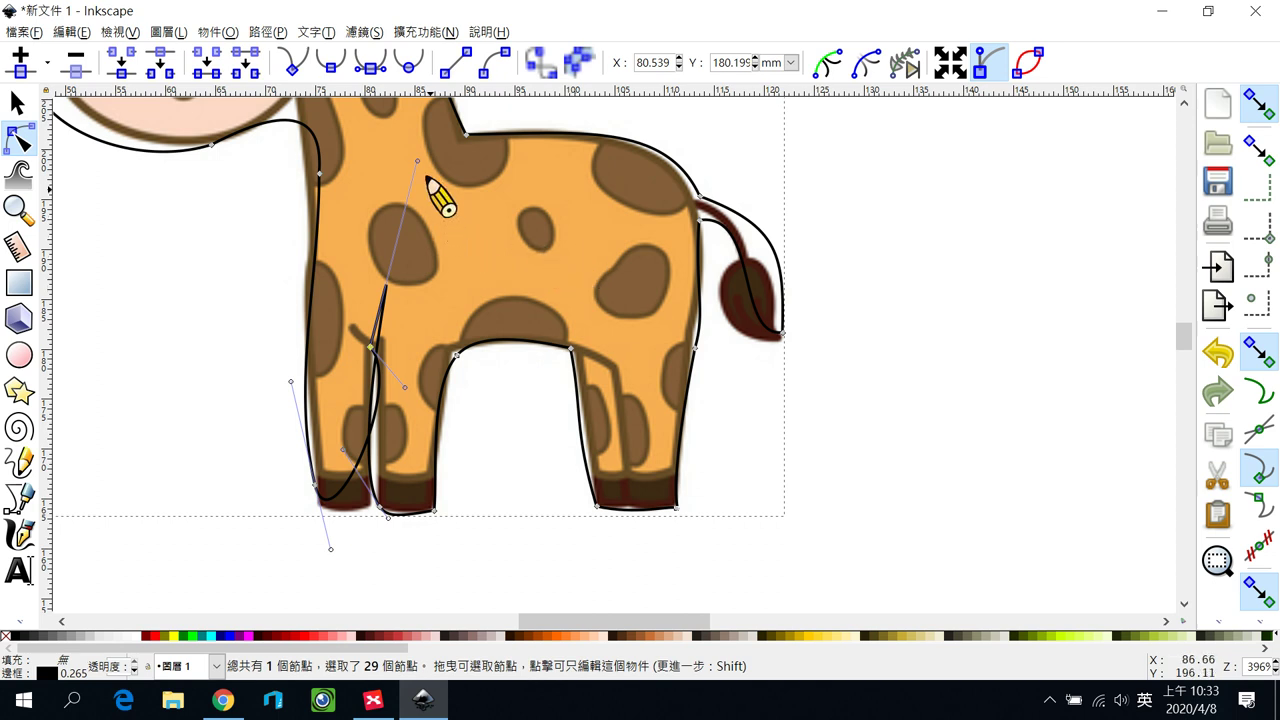
pyautogui.moveTo(418, 161); pyautogui.dragTo(403, 383)
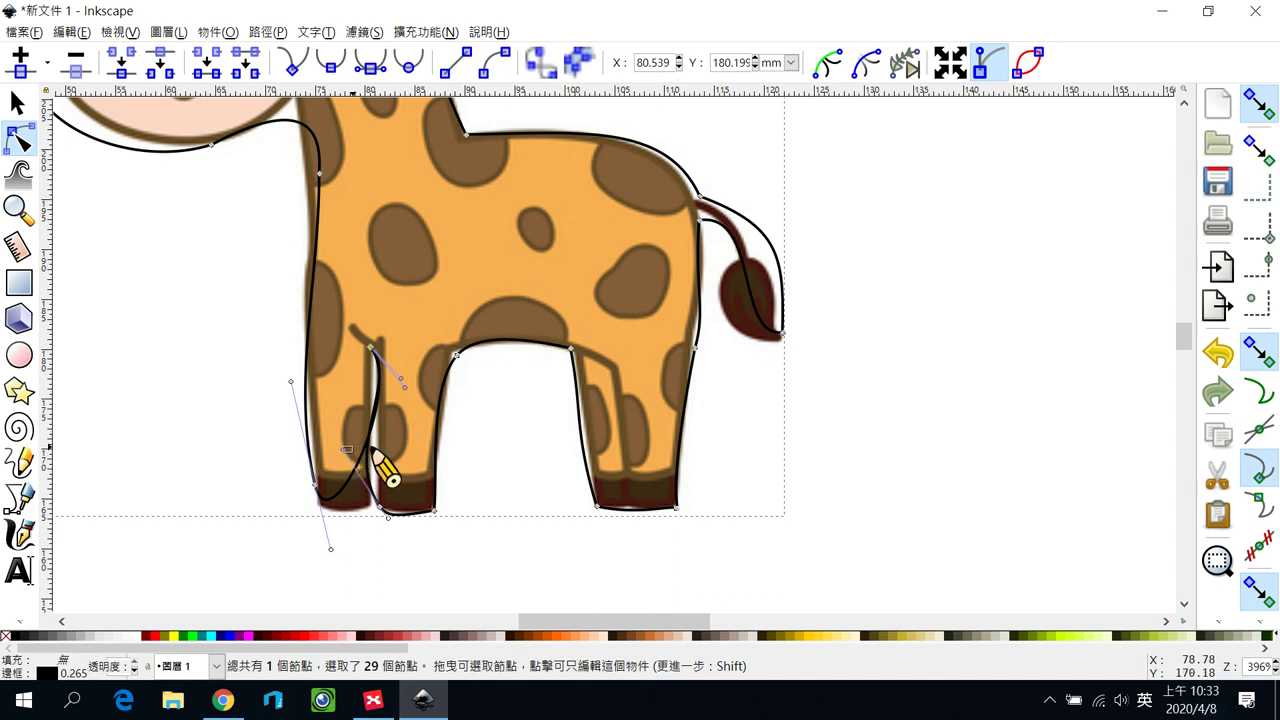
pyautogui.click(380, 506)
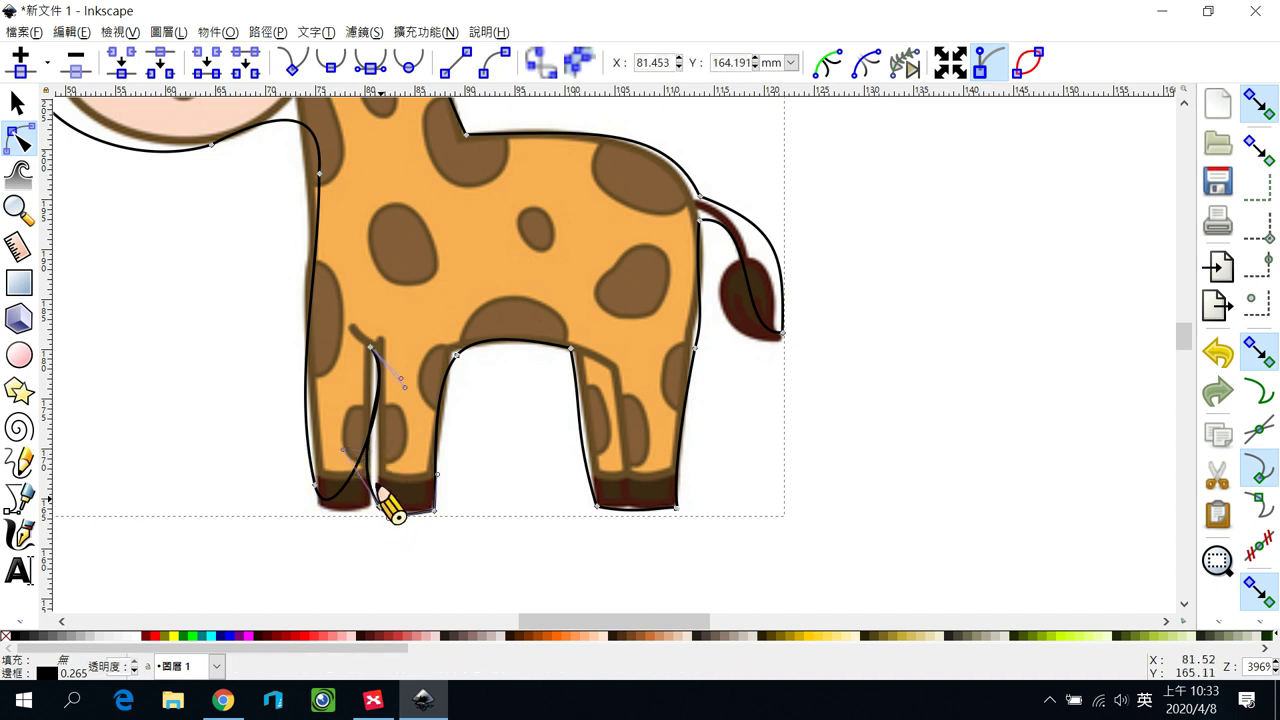
pyautogui.moveTo(343, 450); pyautogui.dragTo(364, 445)
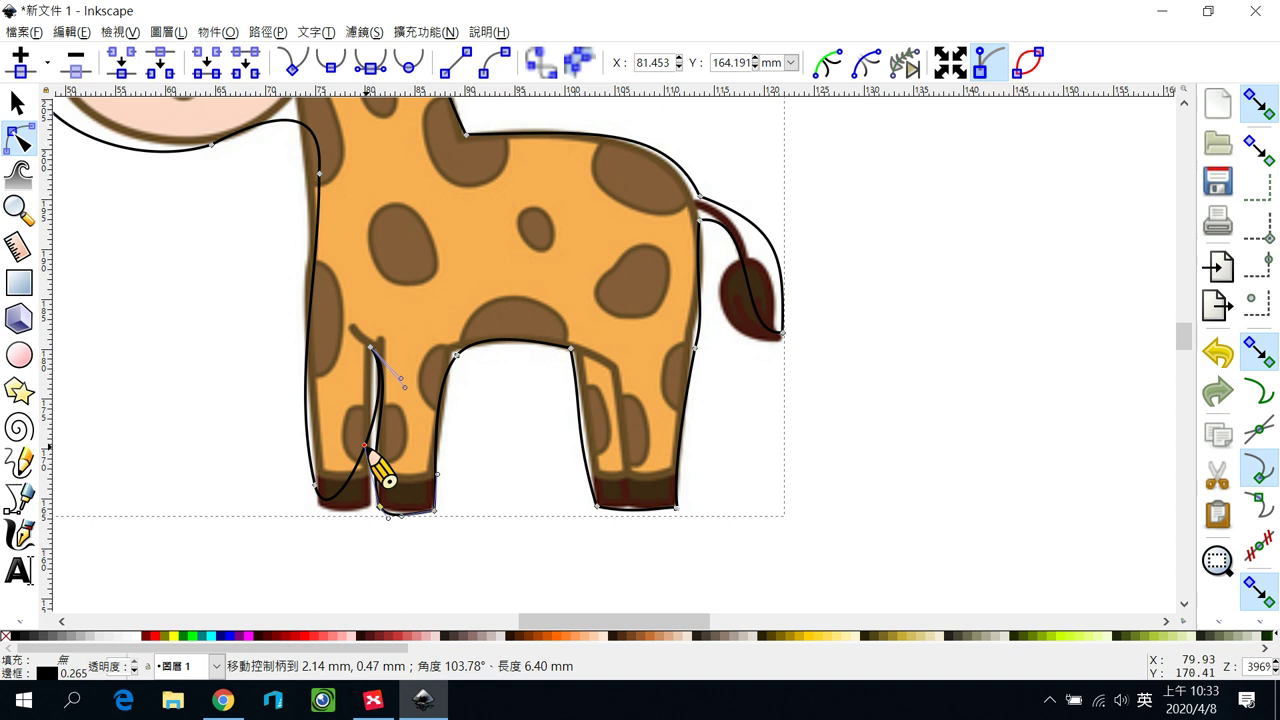
pyautogui.moveTo(402, 380); pyautogui.dragTo(374, 411)
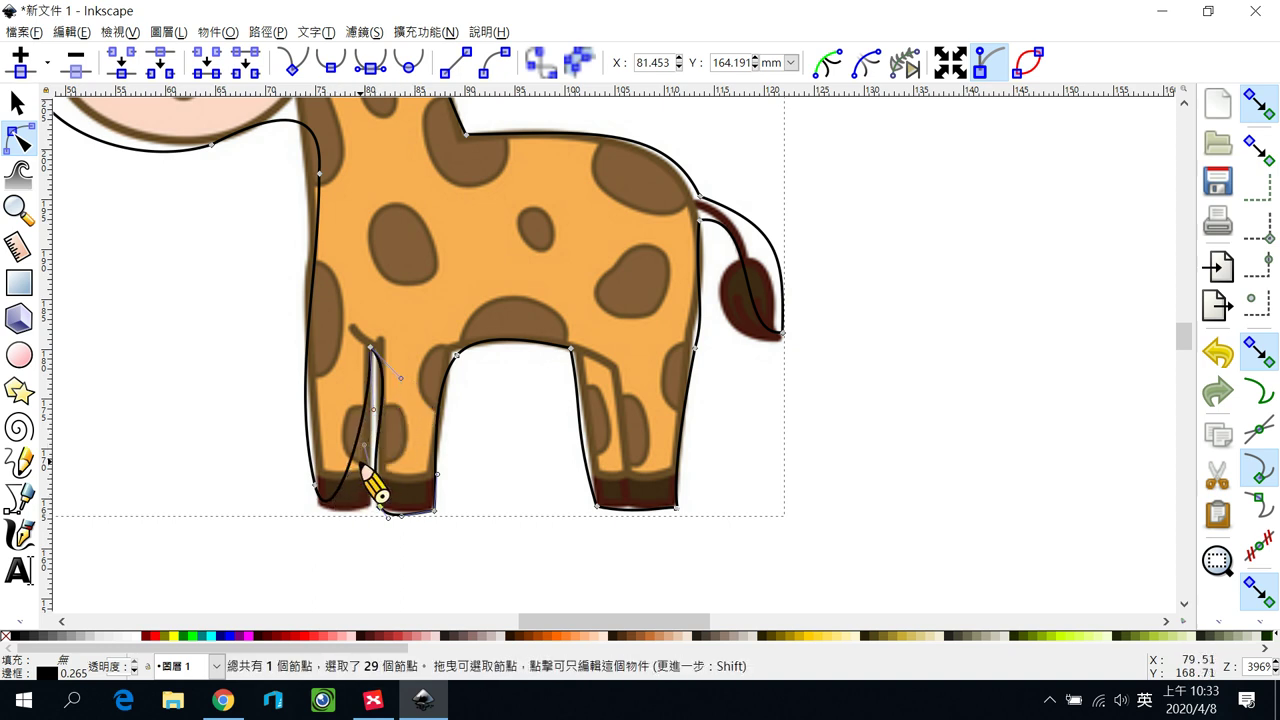
# Step: Add a foremost-hoof node at X 80.1, Y 164.0 mm, move its outer corner to X 75.5, Y 163.9 mm, and flatten the sole
pyautogui.doubleClick(353, 460)
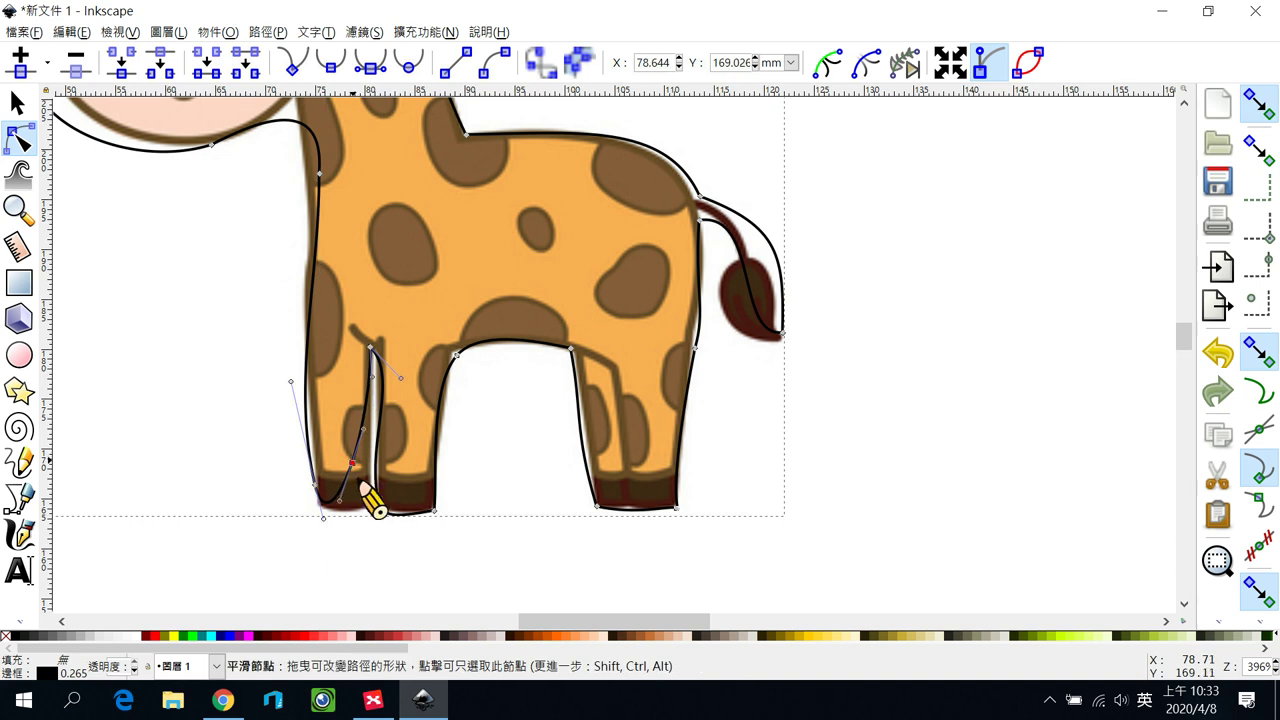
pyautogui.moveTo(353, 462); pyautogui.dragTo(363, 507)
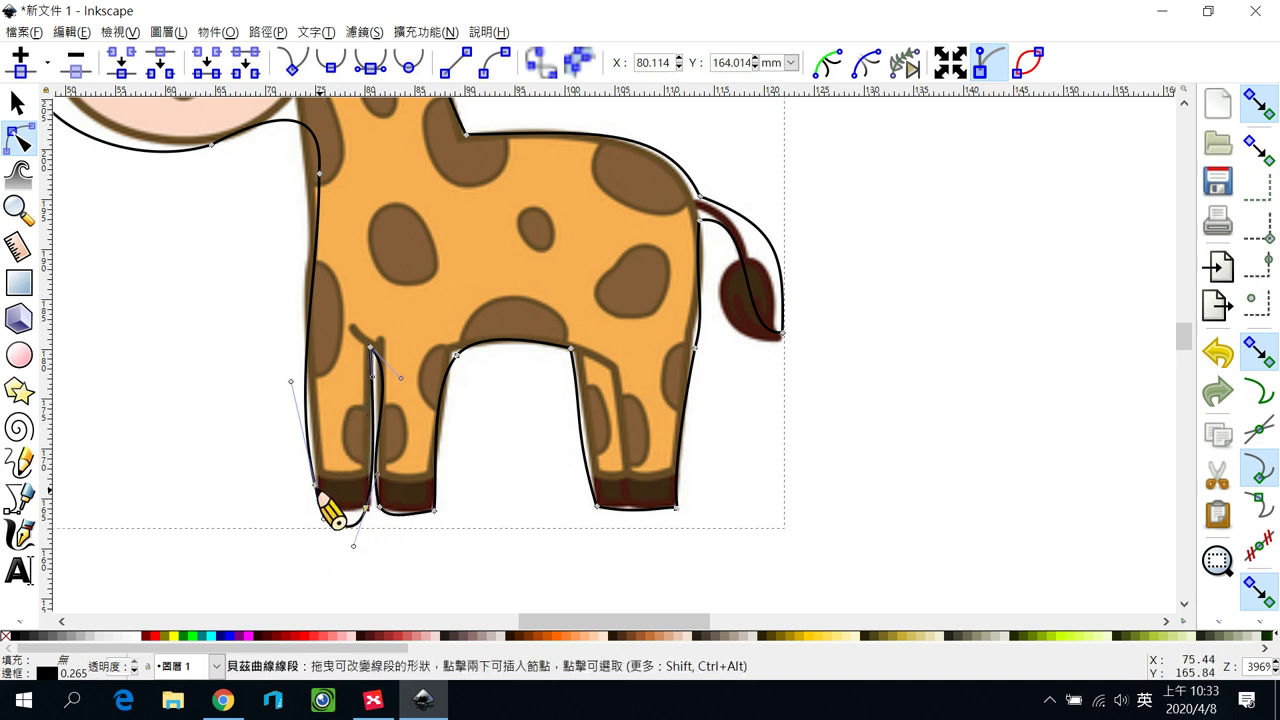
pyautogui.moveTo(315, 487); pyautogui.dragTo(377, 484)
pyautogui.moveTo(352, 532); pyautogui.dragTo(372, 507)
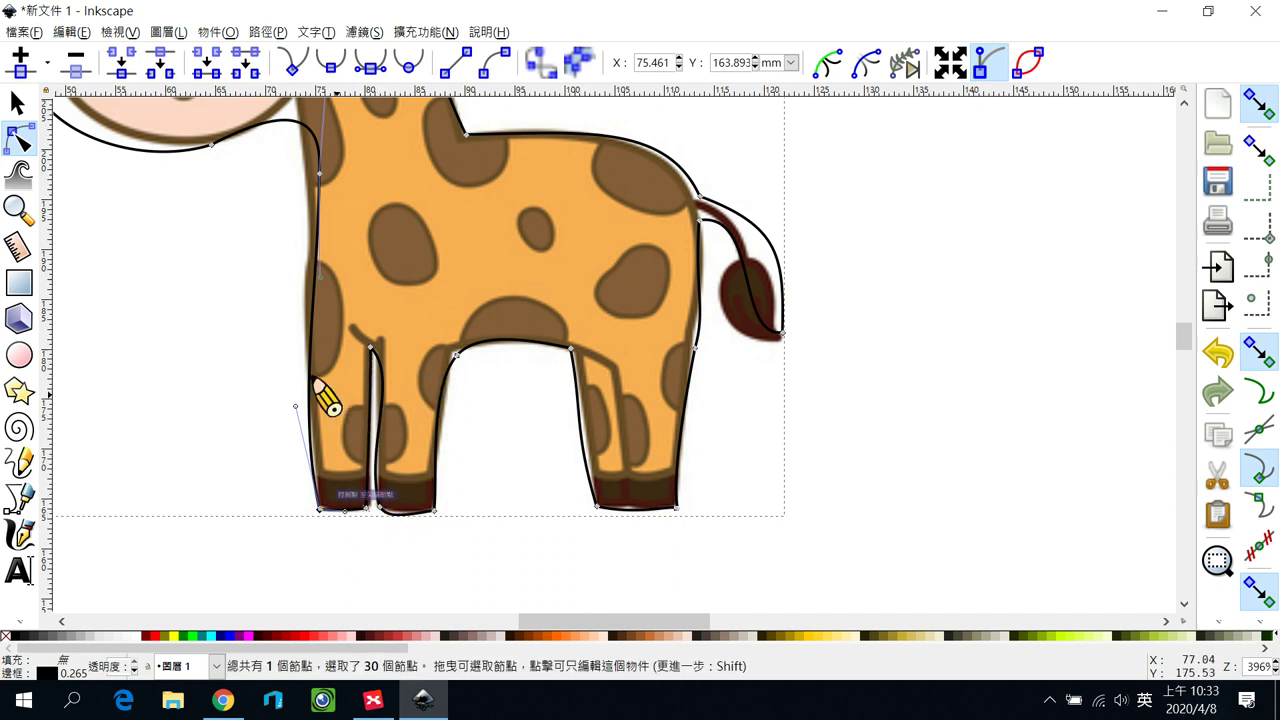
# Step: Move the throat node to where chin meets neck at X 73.0, Y 205.0 mm and fit its handles to the jaw and neck
pyautogui.moveTo(571, 620); pyautogui.dragTo(527, 640)
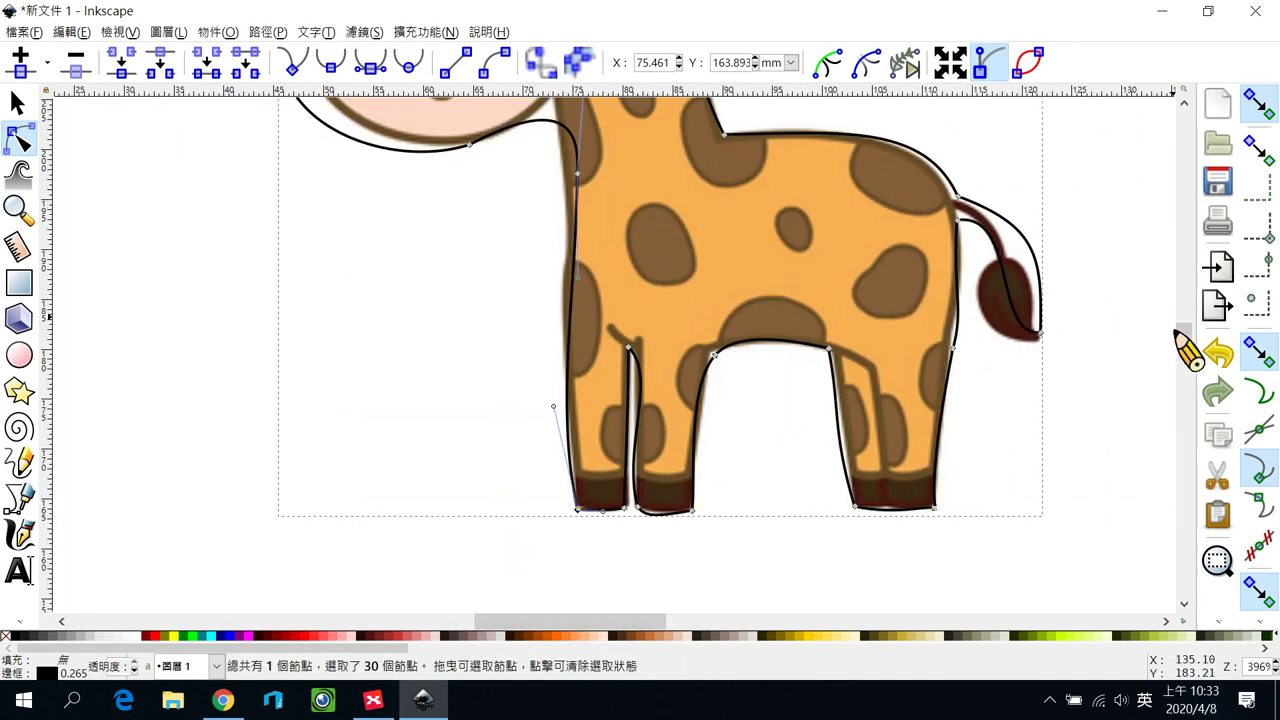
pyautogui.moveTo(1190, 350); pyautogui.dragTo(1194, 344)
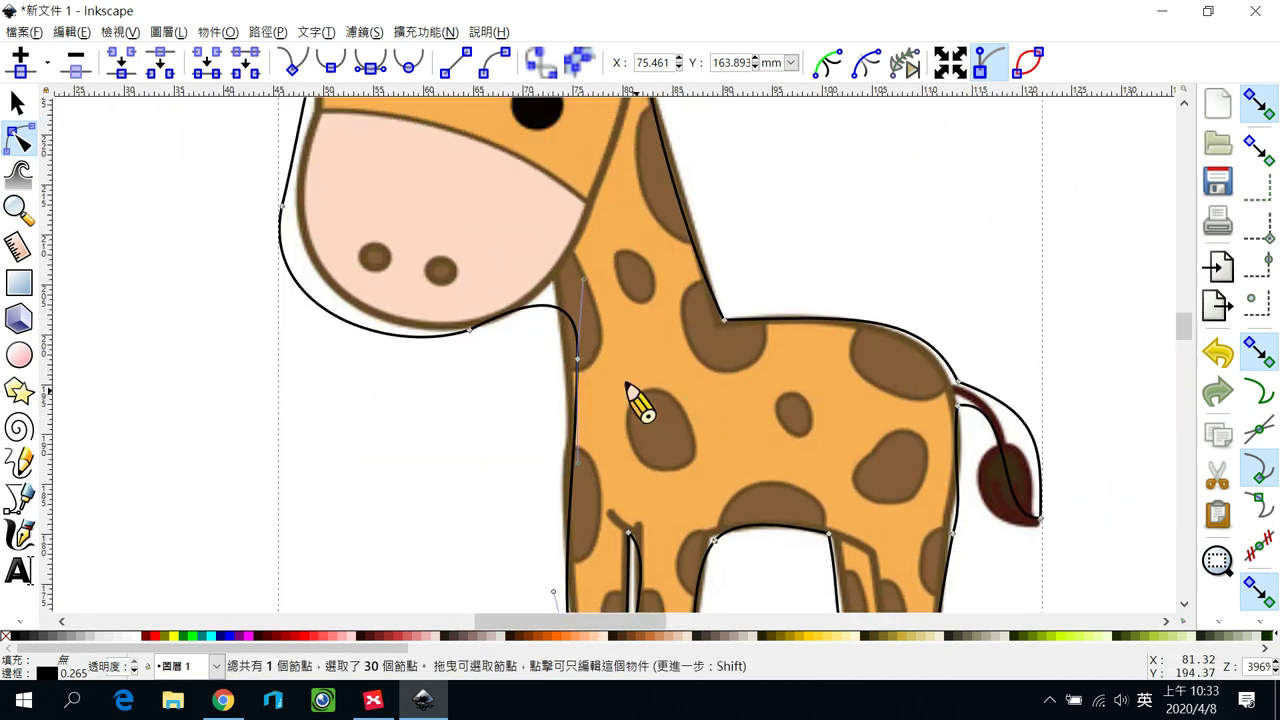
pyautogui.moveTo(577, 358); pyautogui.dragTo(550, 287)
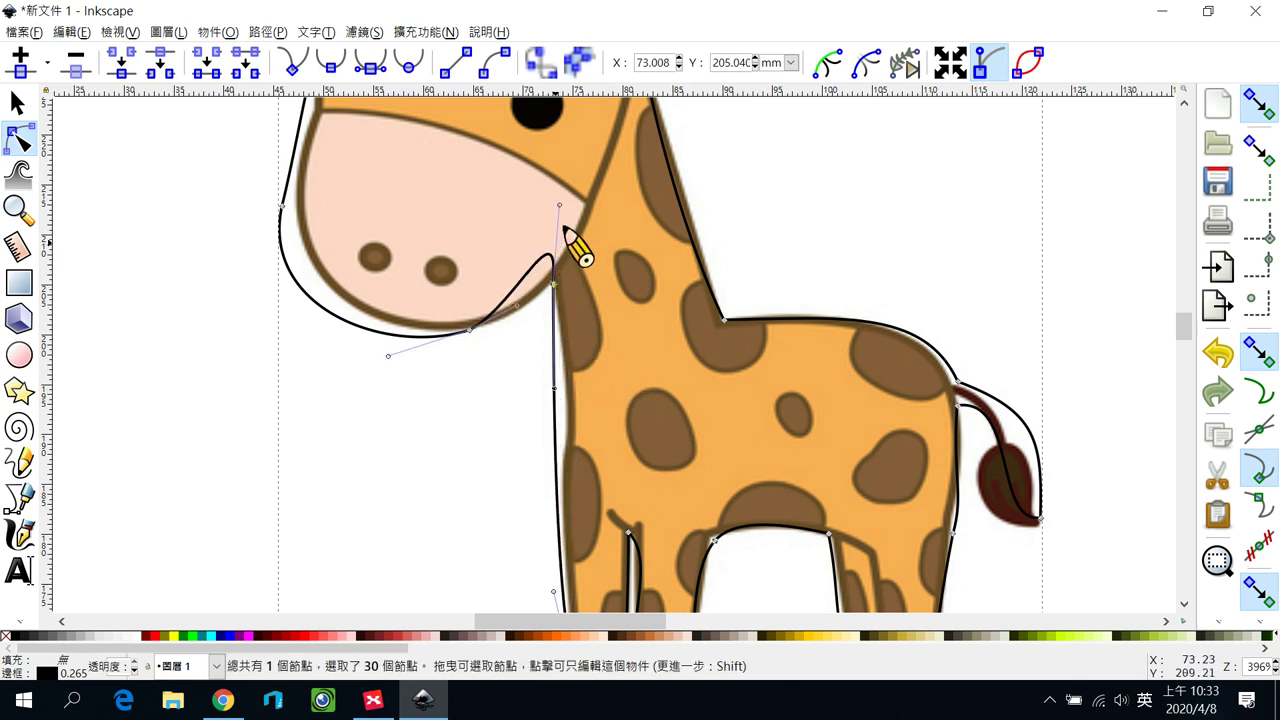
pyautogui.moveTo(560, 206); pyautogui.dragTo(486, 335)
pyautogui.moveTo(555, 388); pyautogui.dragTo(565, 384)
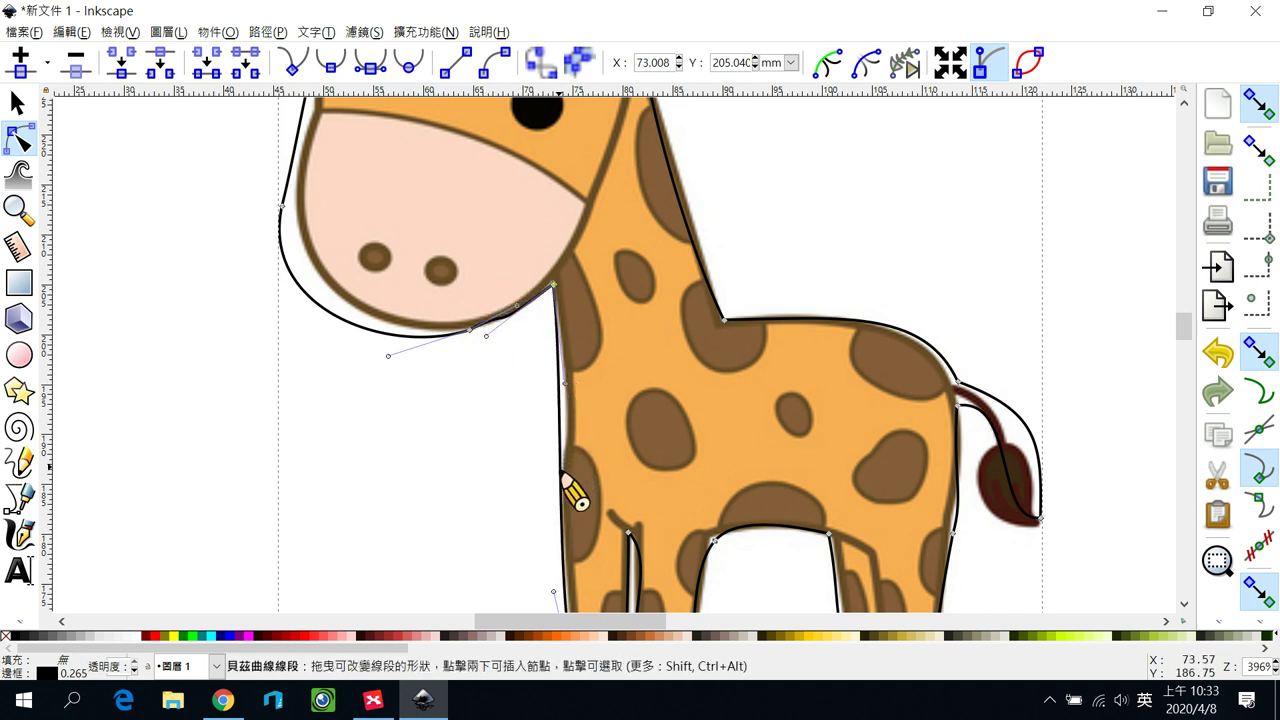
# Step: Add a node on the chest line, place it at X 72.9, Y 186.4 mm and adjust its upper handle
pyautogui.doubleClick(560, 469)
pyautogui.moveTo(558, 470); pyautogui.dragTo(550, 470)
pyautogui.moveTo(556, 408); pyautogui.dragTo(562, 411)
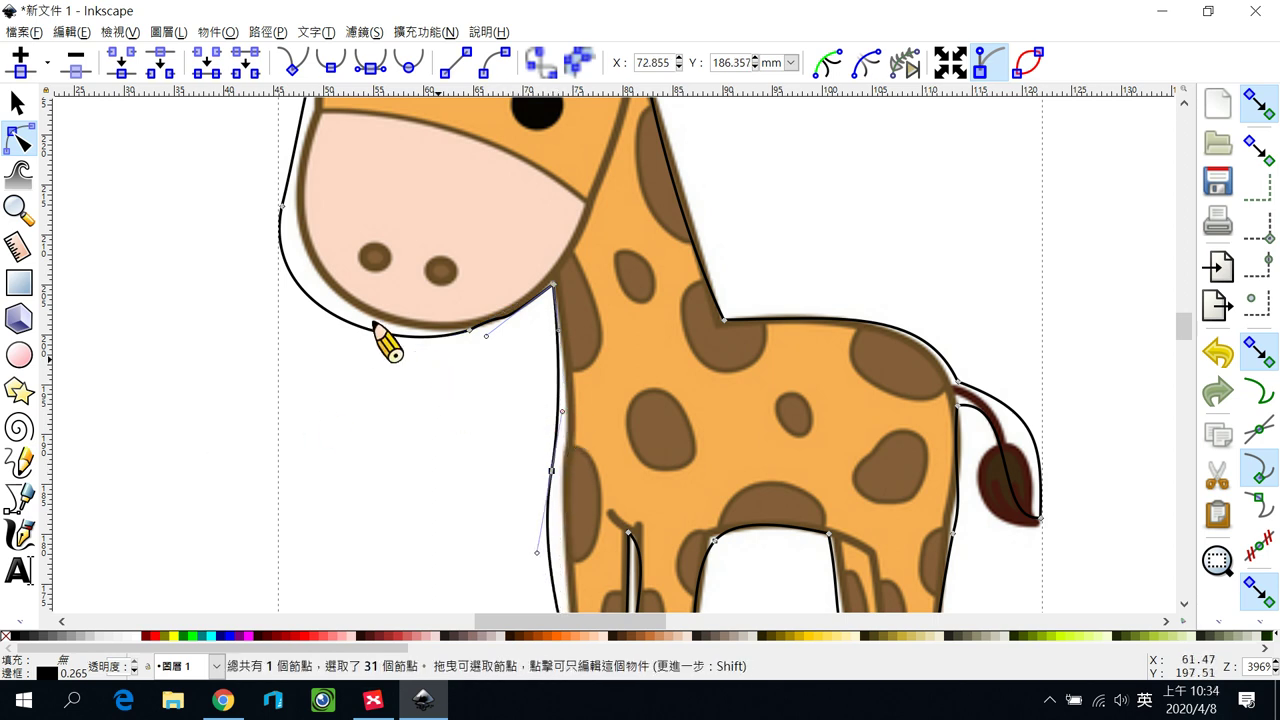
# Step: Move the muzzle's outer node to X 46.7, Y 212.6 mm and re-angle its lower handle to follow the rounded muzzle
pyautogui.moveTo(283, 210); pyautogui.dragTo(291, 209)
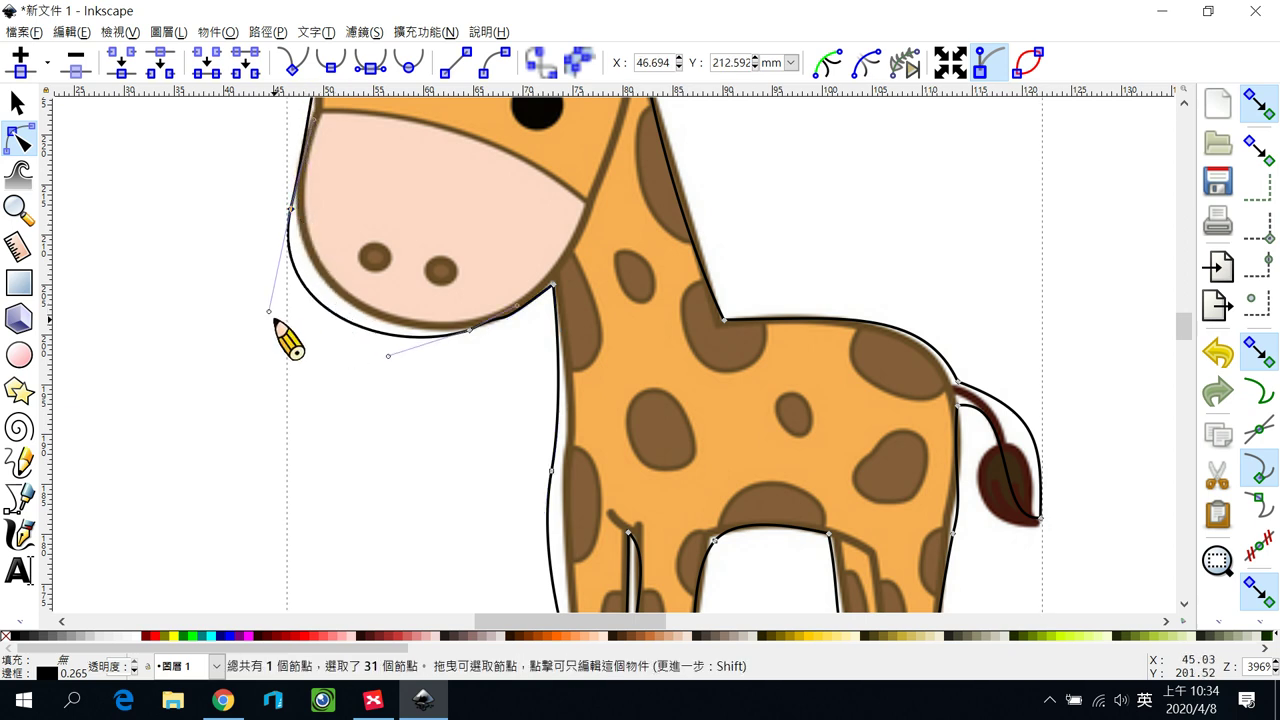
pyautogui.moveTo(270, 312); pyautogui.dragTo(294, 293)
pyautogui.moveTo(1184, 330); pyautogui.dragTo(1182, 318)
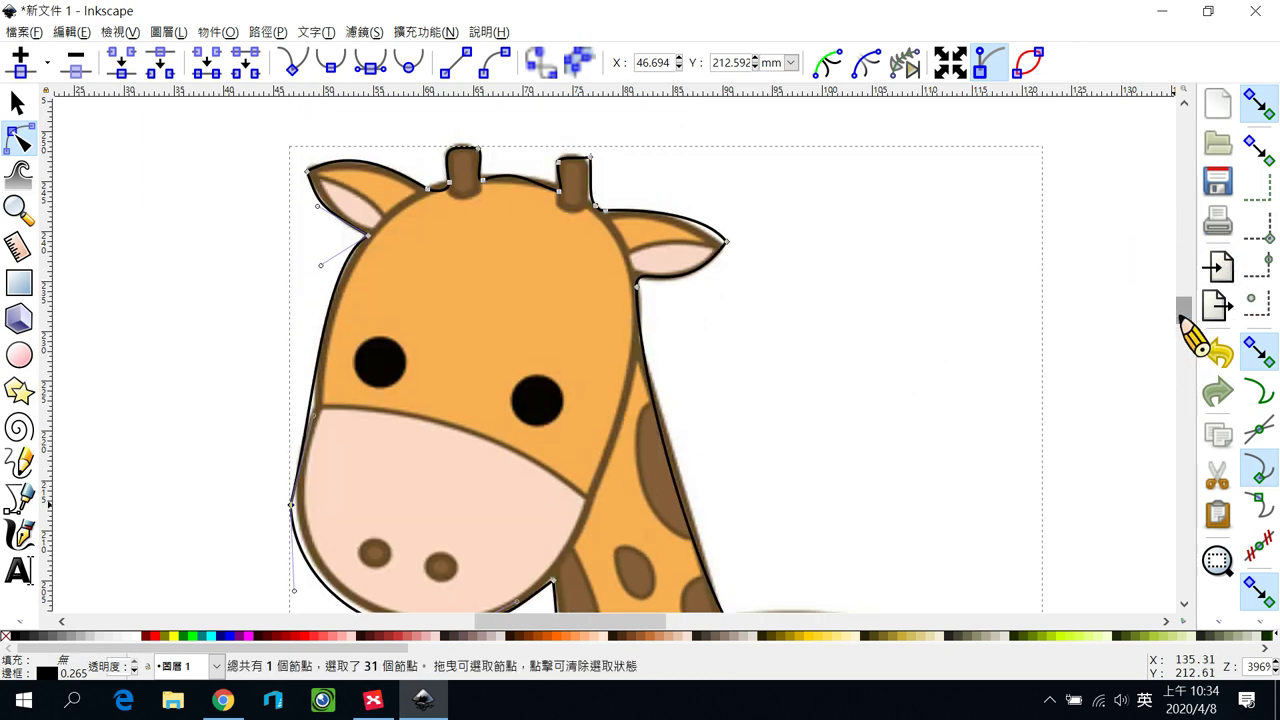
pyautogui.scroll(-4, 1186, 337)
pyautogui.scroll(-2, 862, 388)
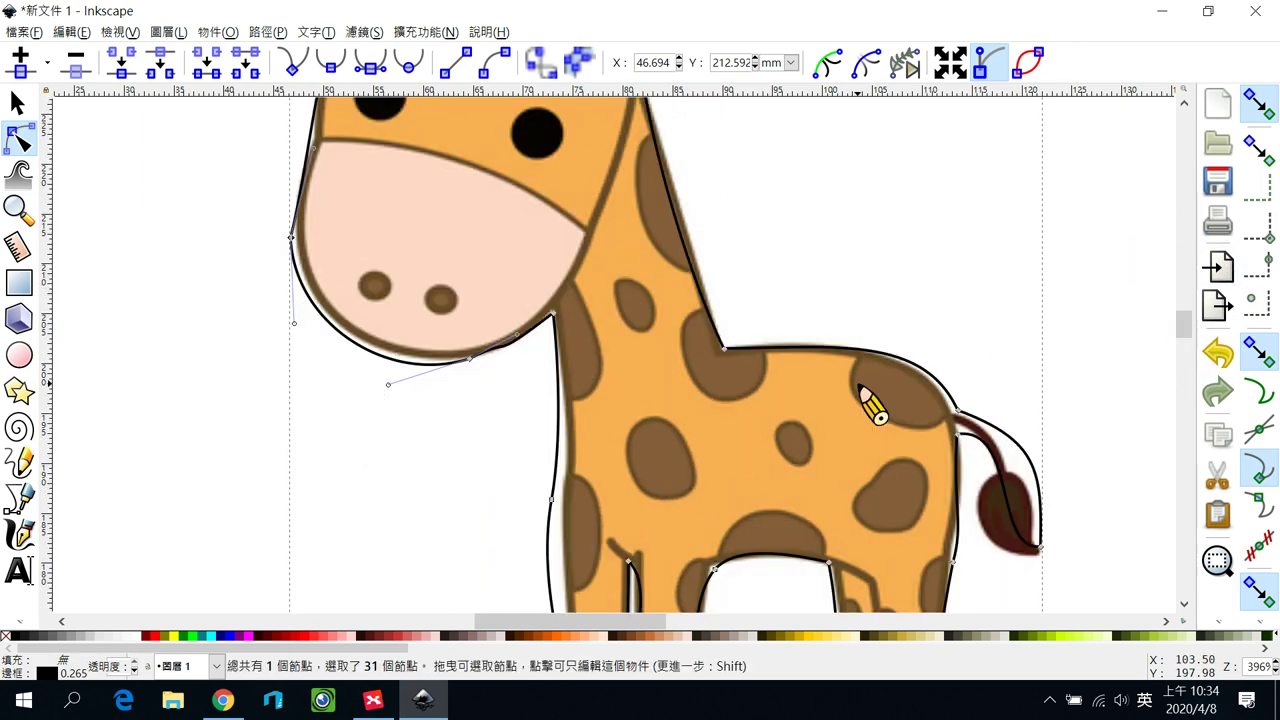
# Step: Move the giraffe image off the traced outline to about X -13.0, Y 160.8 mm and delete the image
pyautogui.keyDown('ctrl'); pyautogui.scroll(-2, 788, 358); pyautogui.keyUp('ctrl')
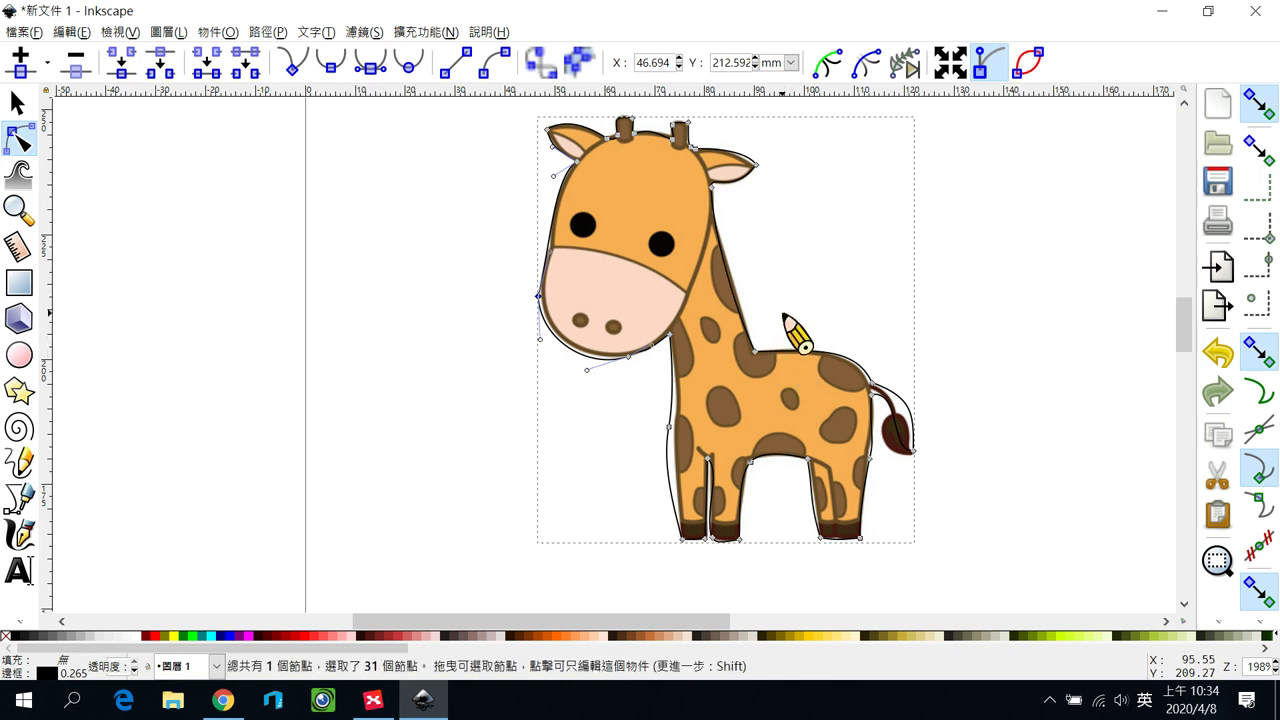
pyautogui.moveTo(714, 632); pyautogui.dragTo(757, 629)
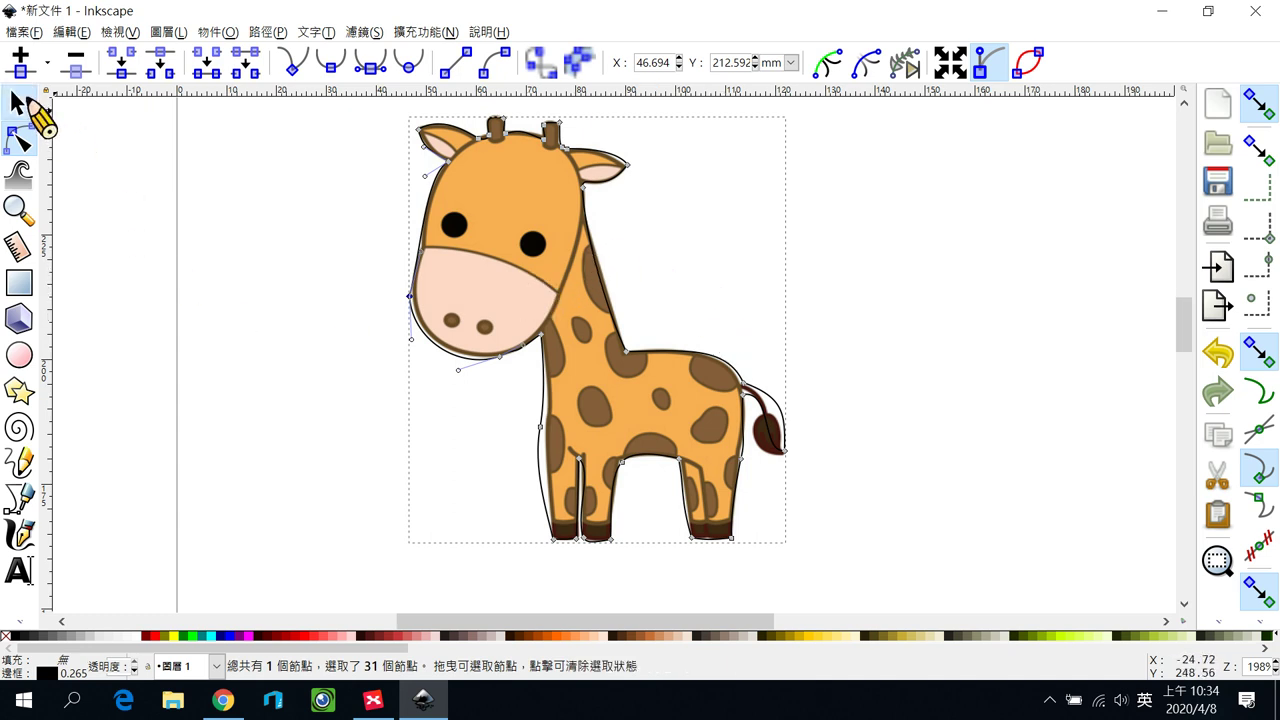
pyautogui.click(18, 101)
pyautogui.moveTo(558, 265); pyautogui.dragTo(286, 285)
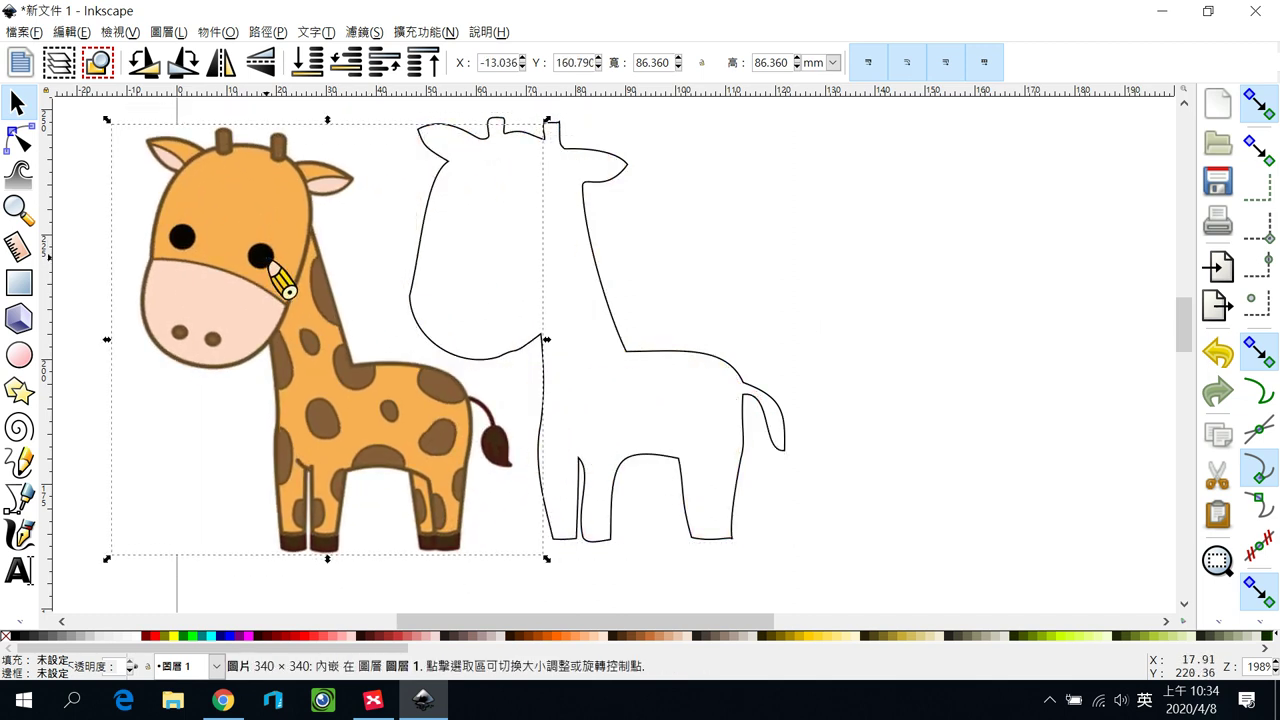
pyautogui.click(22, 101)
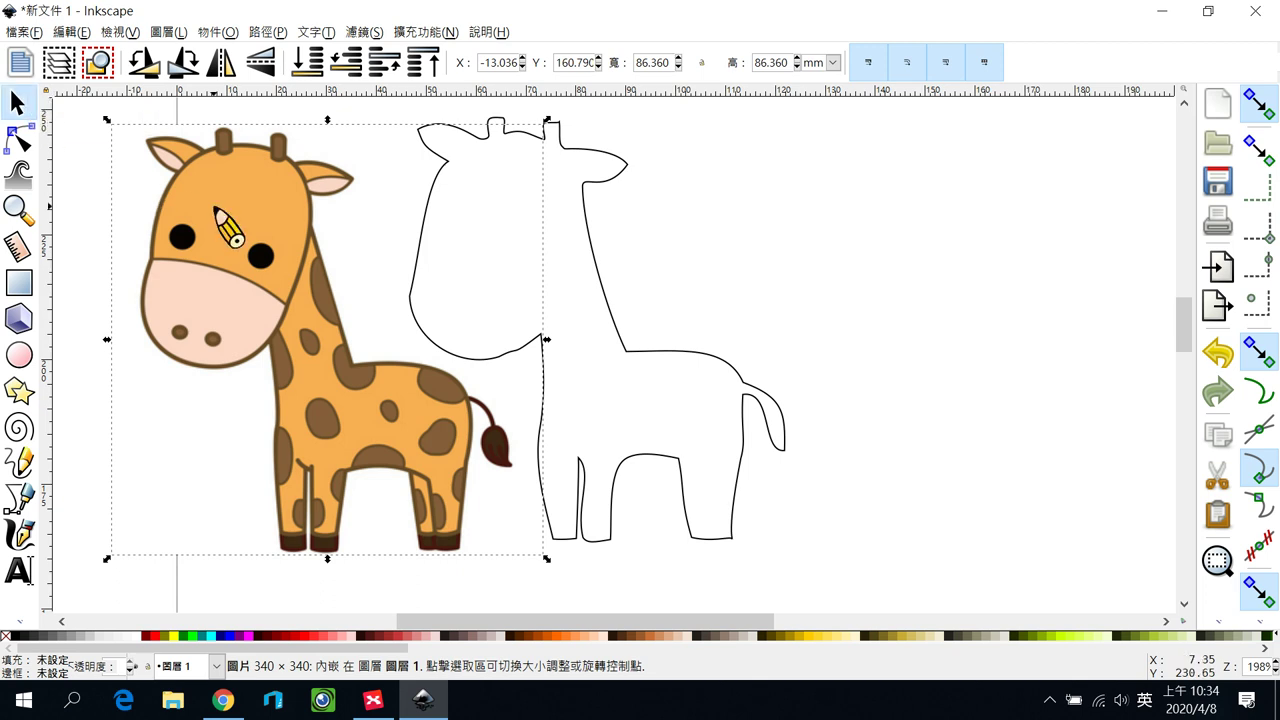
pyautogui.press('Delete')
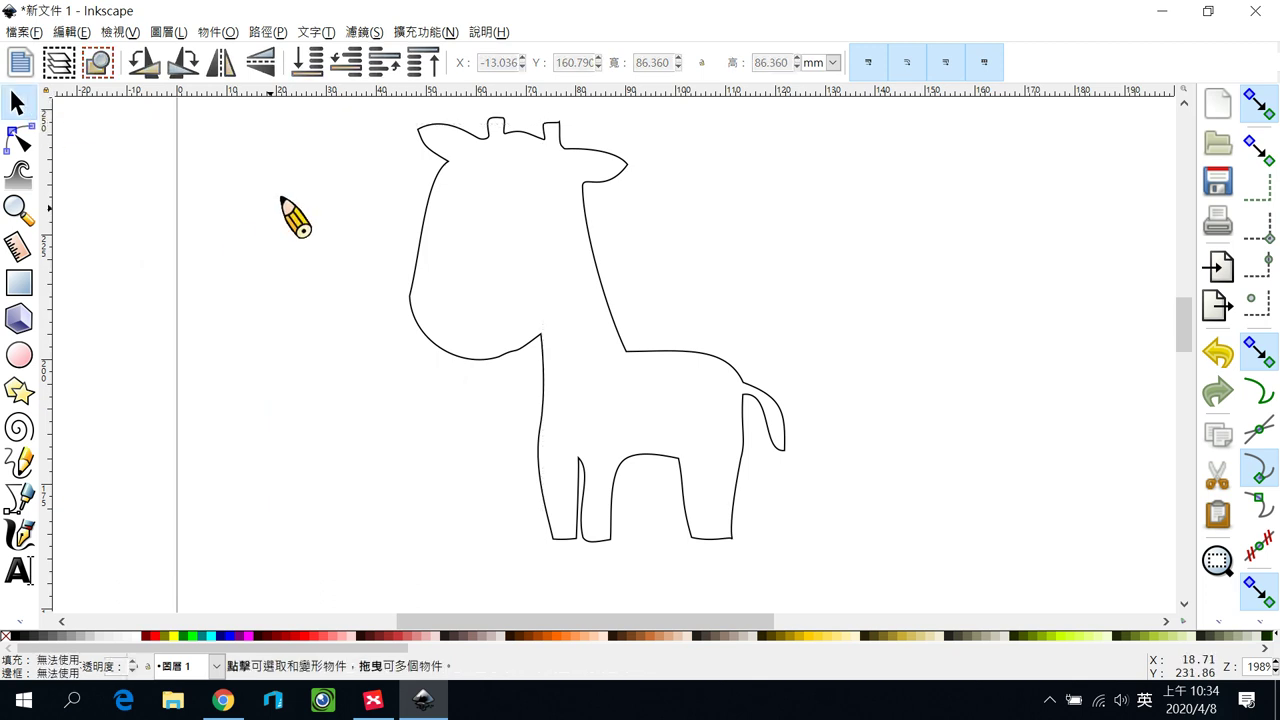
# Step: Select the traced giraffe outline path as a whole object
pyautogui.scroll(-1, 620, 330)
pyautogui.scroll(1, 680, 285)
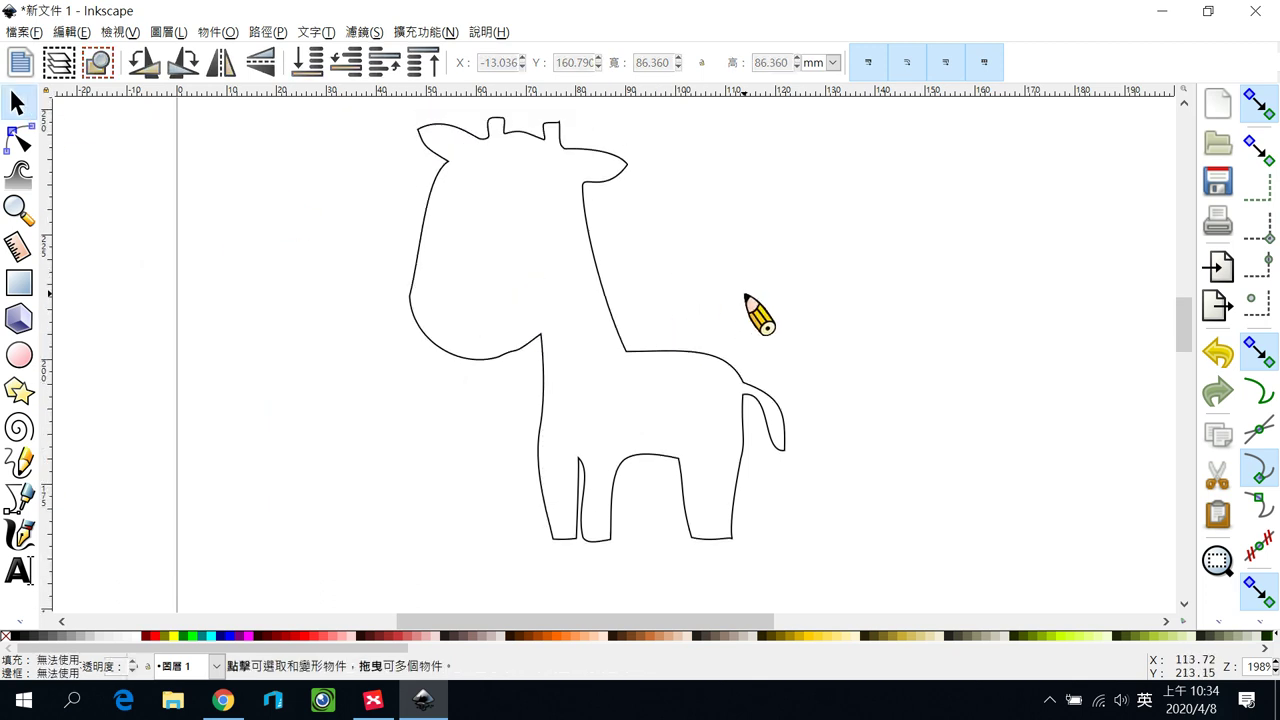
pyautogui.click(598, 266)
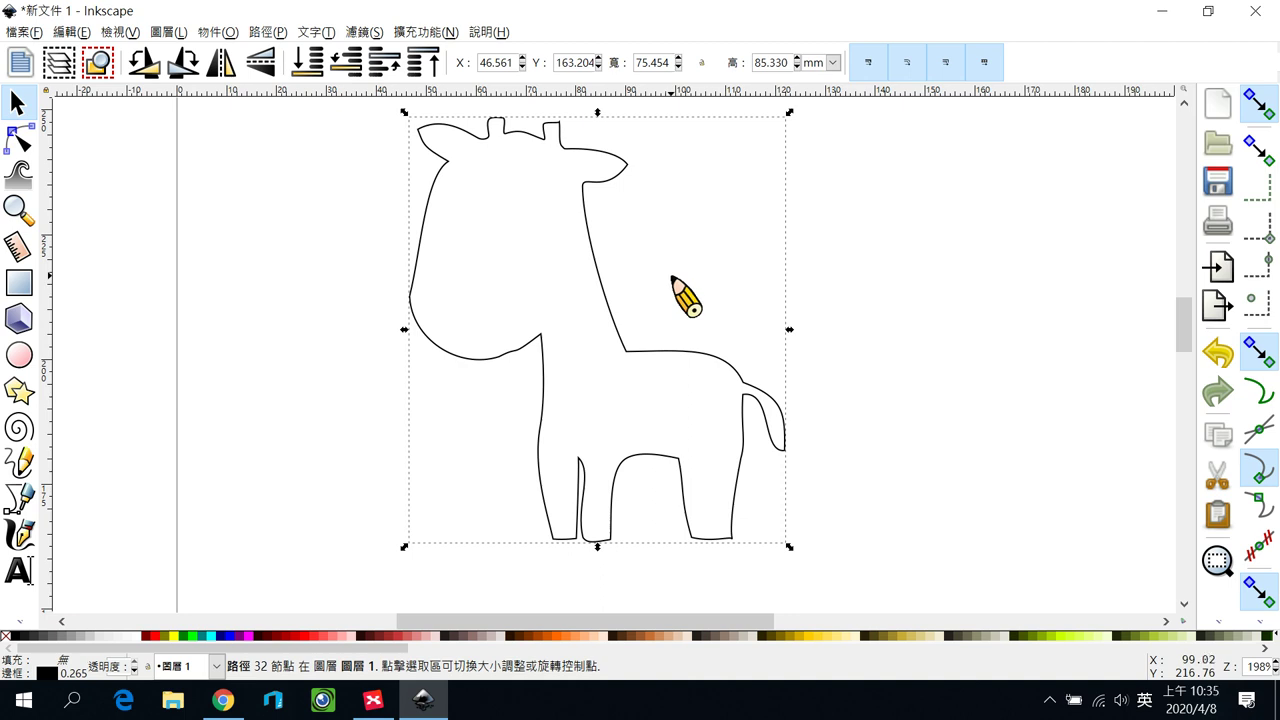
# Step: Lock the width-to-height ratio and scale the giraffe outline to a height of 60 mm
pyautogui.scroll(2, 1186, 316)
pyautogui.scroll(-2, 1186, 316)
pyautogui.scroll(2, 1186, 316)
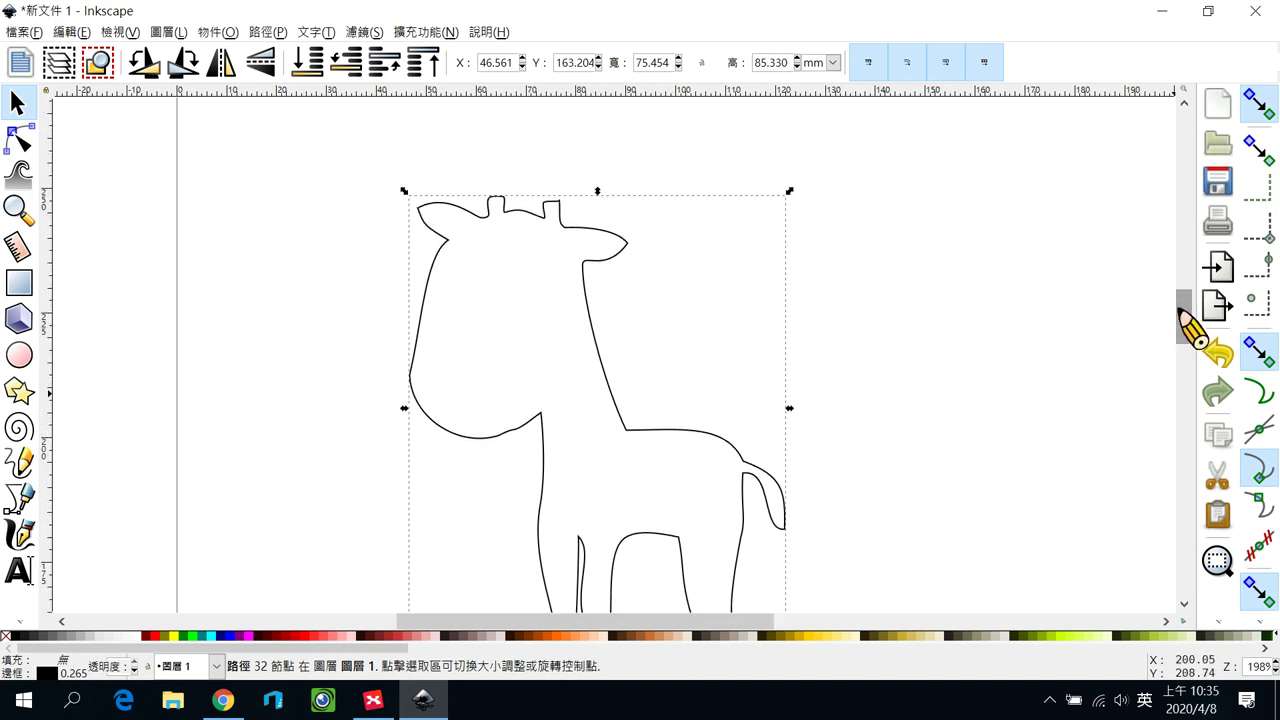
pyautogui.scroll(-2, 1188, 328)
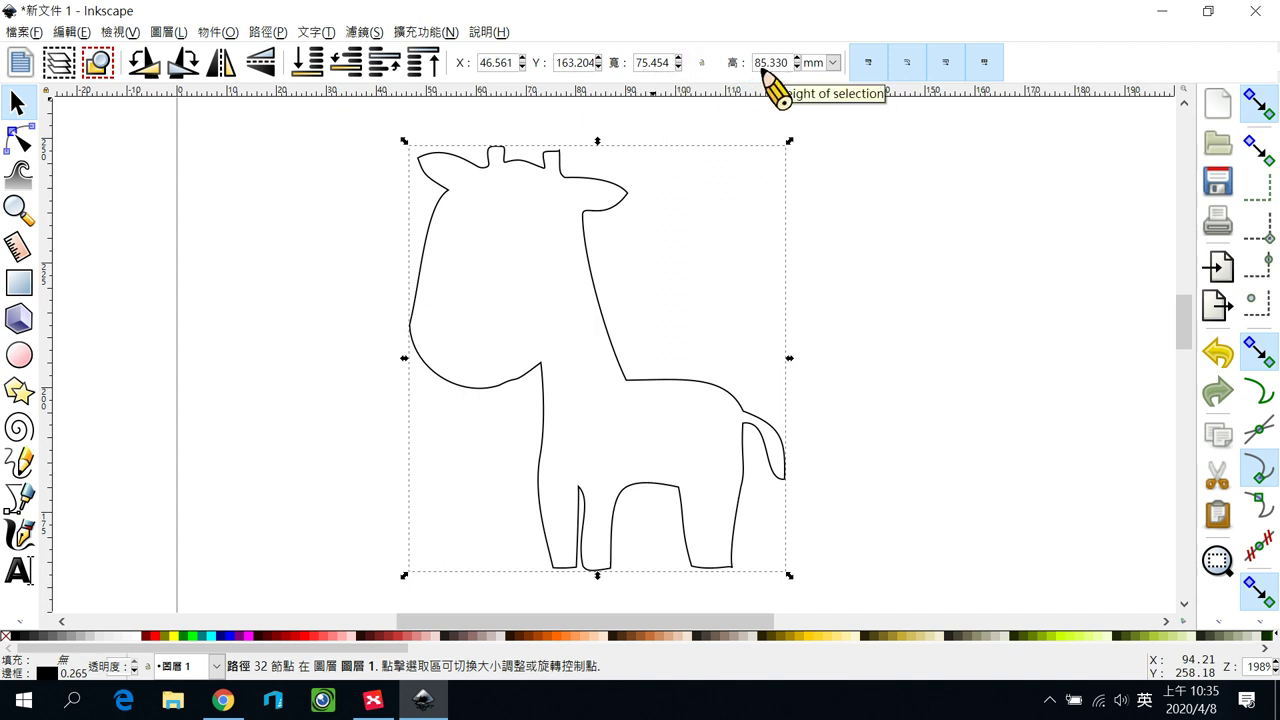
pyautogui.click(707, 77)
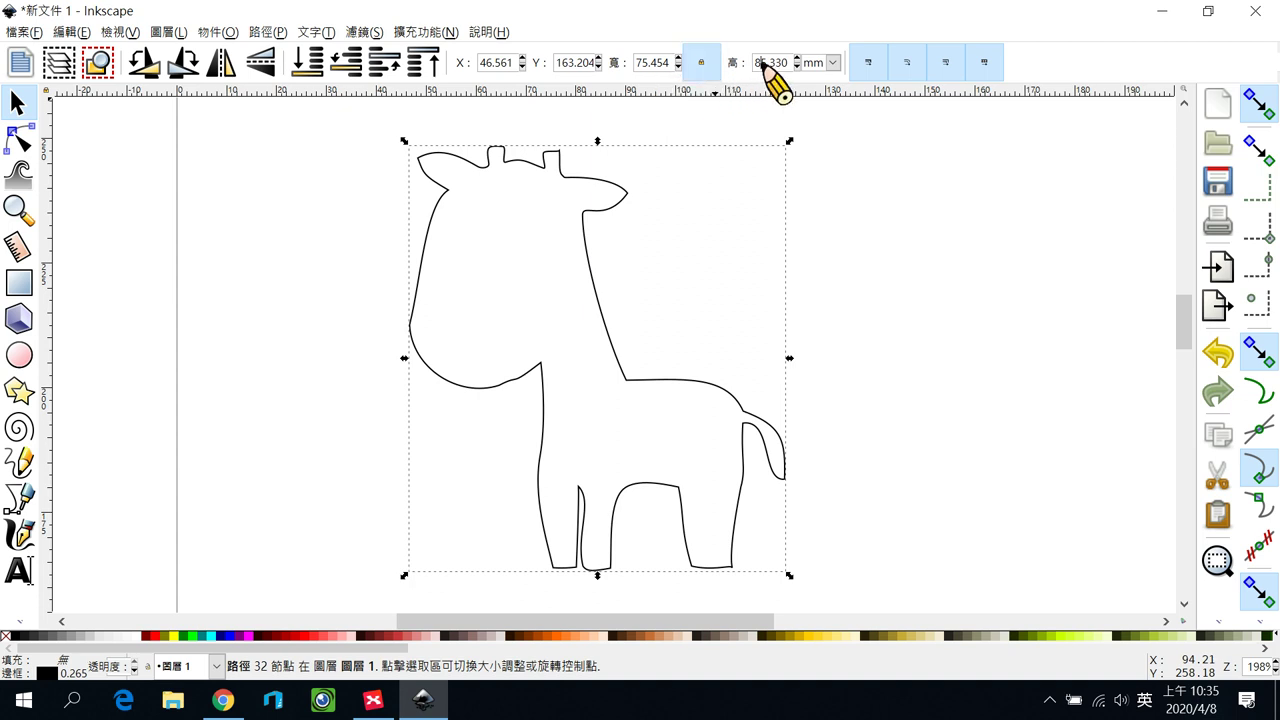
pyautogui.moveTo(760, 63); pyautogui.dragTo(778, 73)
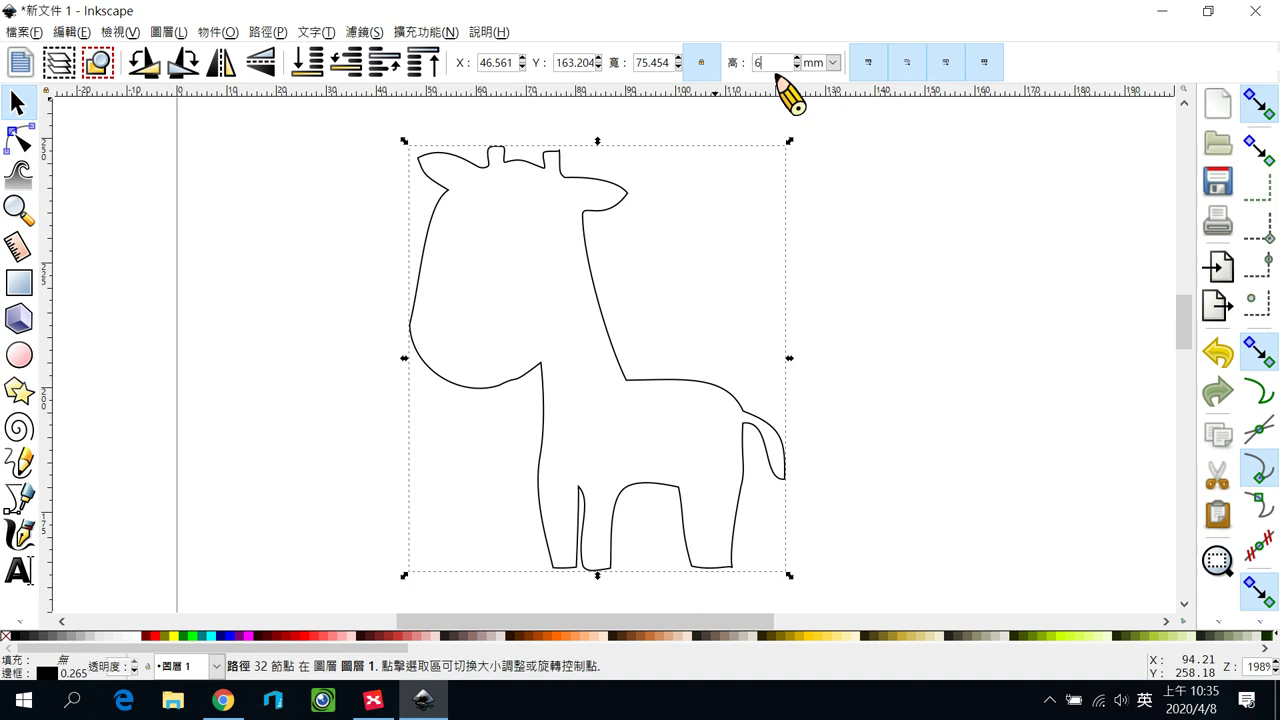
pyautogui.press('Return')
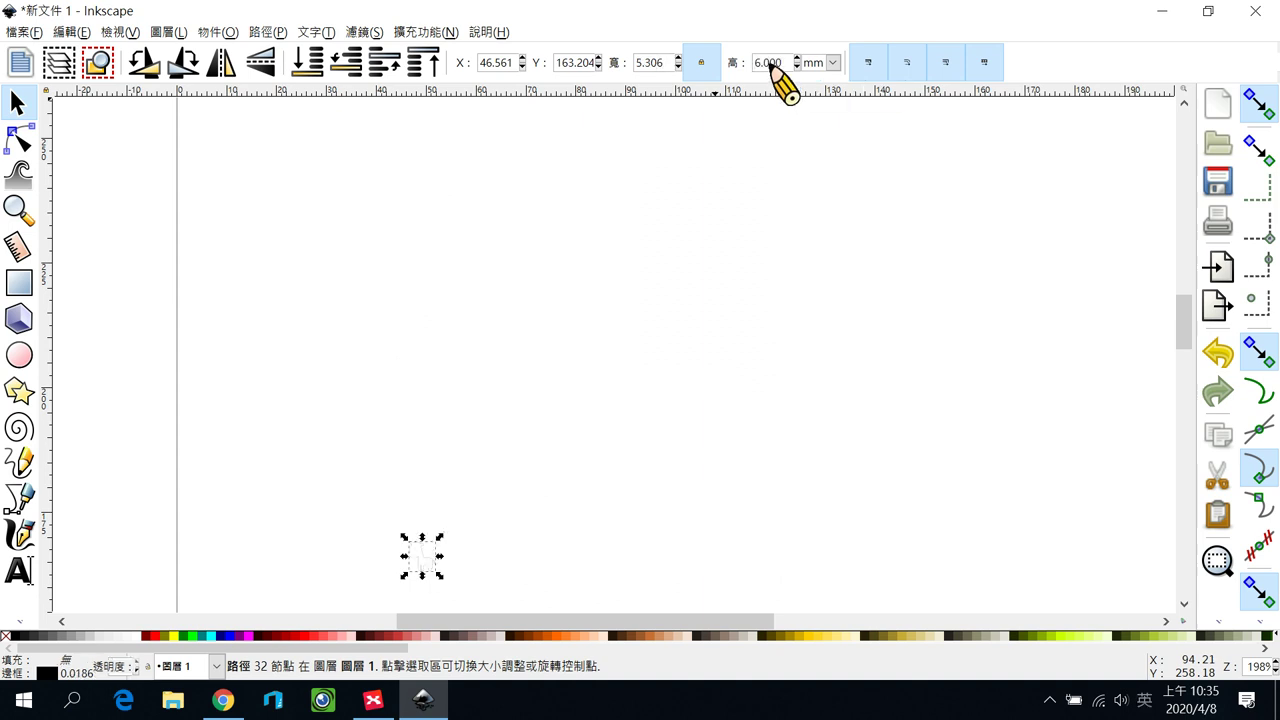
pyautogui.moveTo(792, 67); pyautogui.dragTo(754, 67)
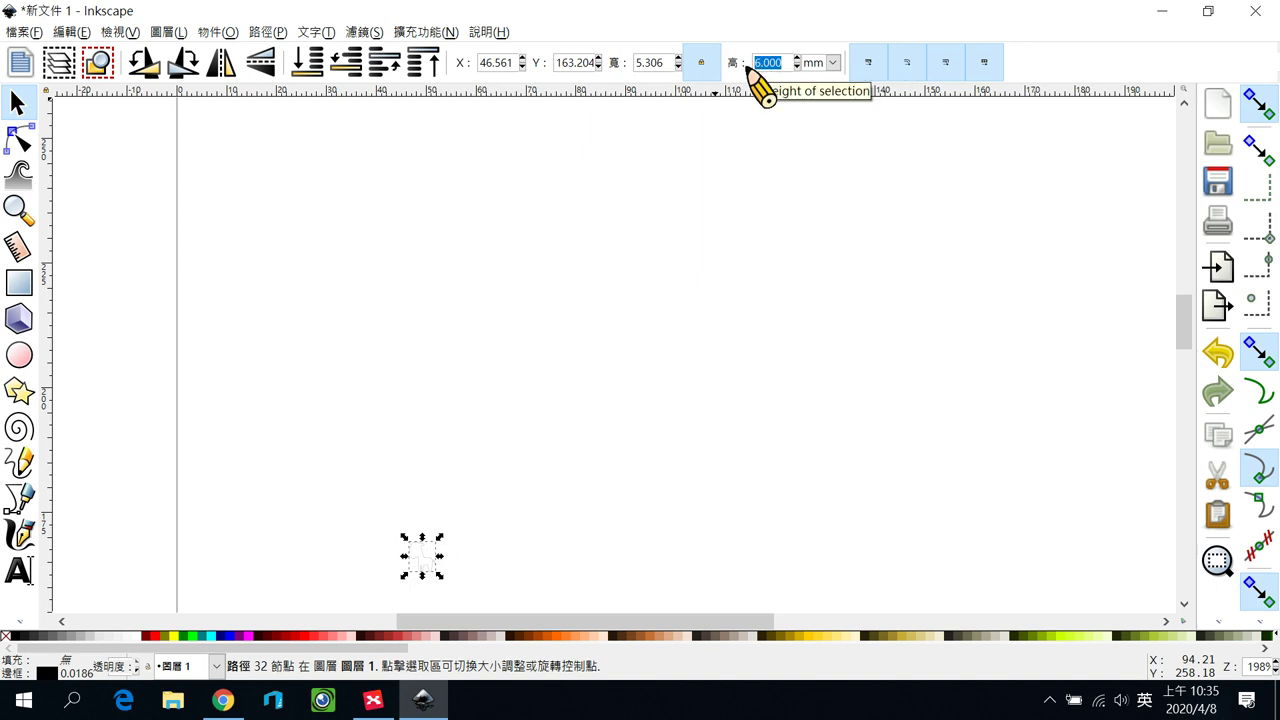
pyautogui.write('60')
pyautogui.press('Return')
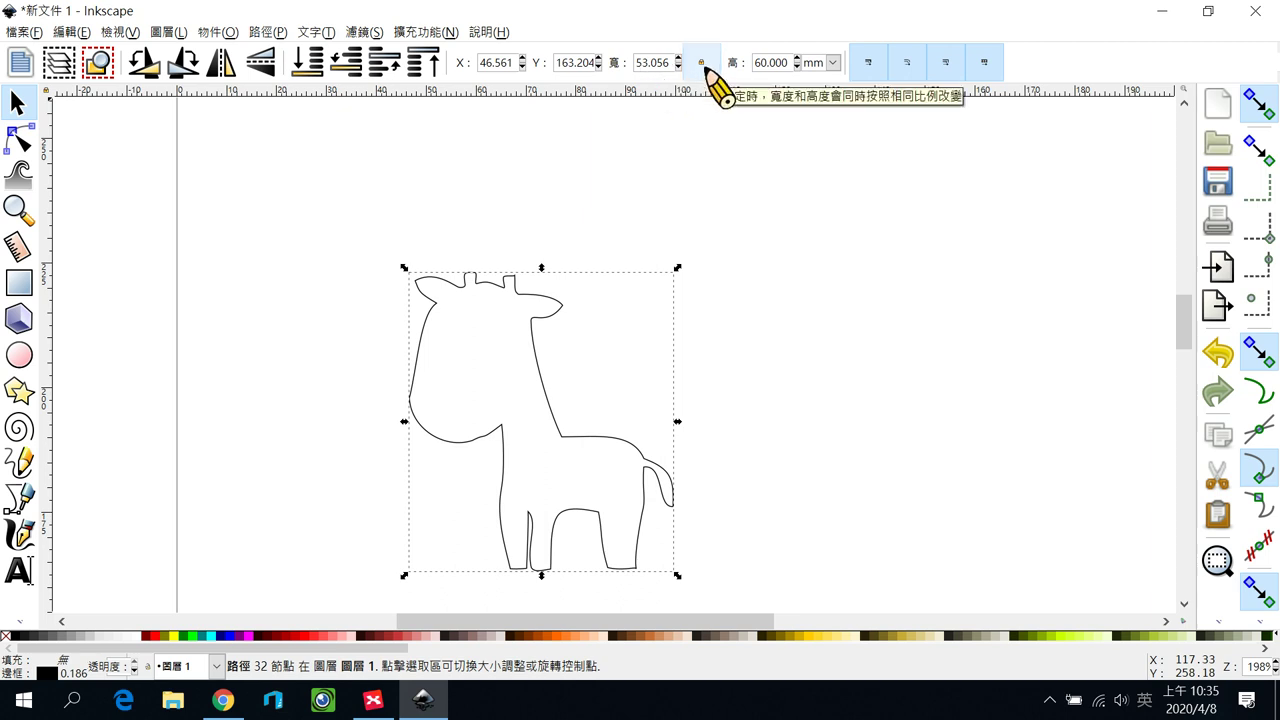
pyautogui.click(697, 70)
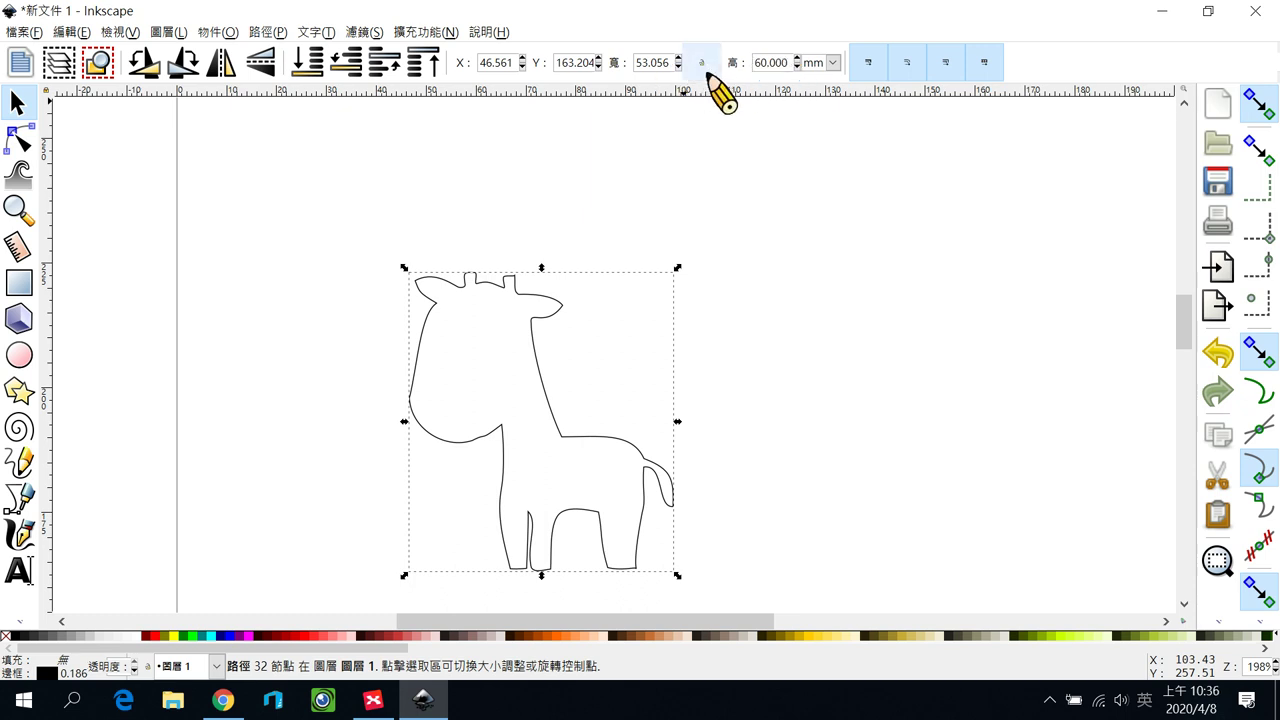
pyautogui.click(701, 72)
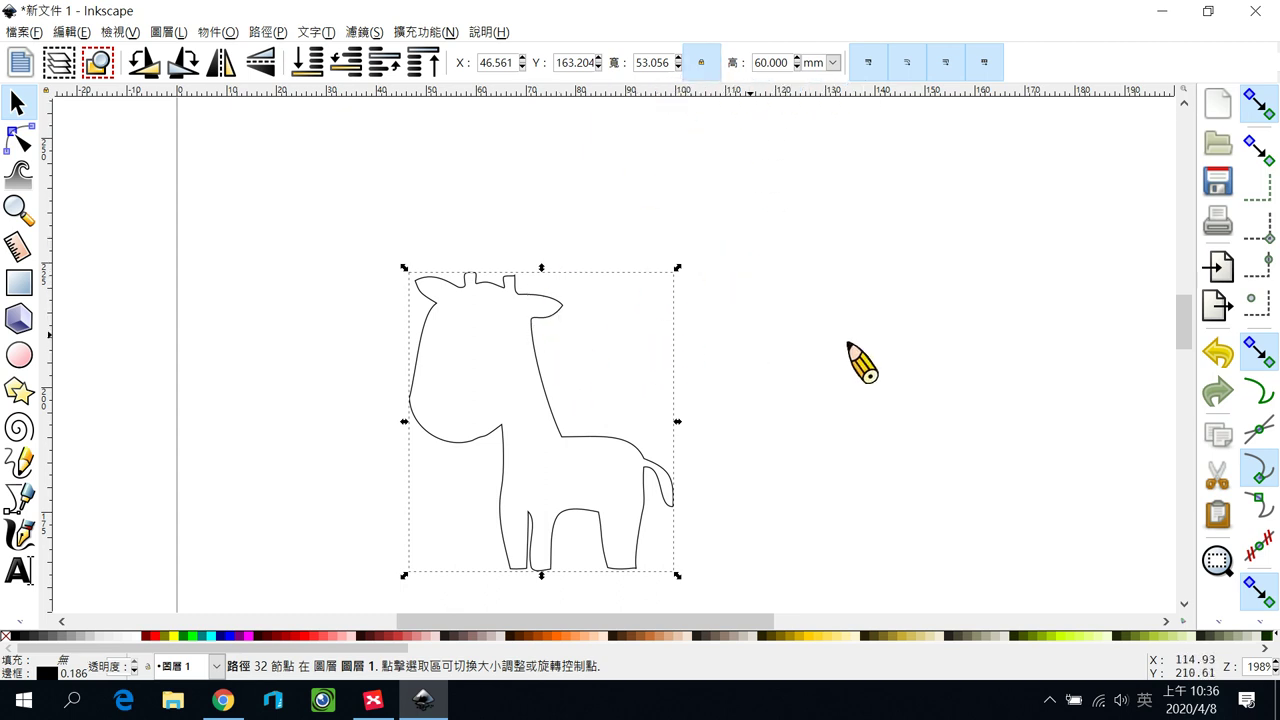
pyautogui.scroll(-2, 1190, 312)
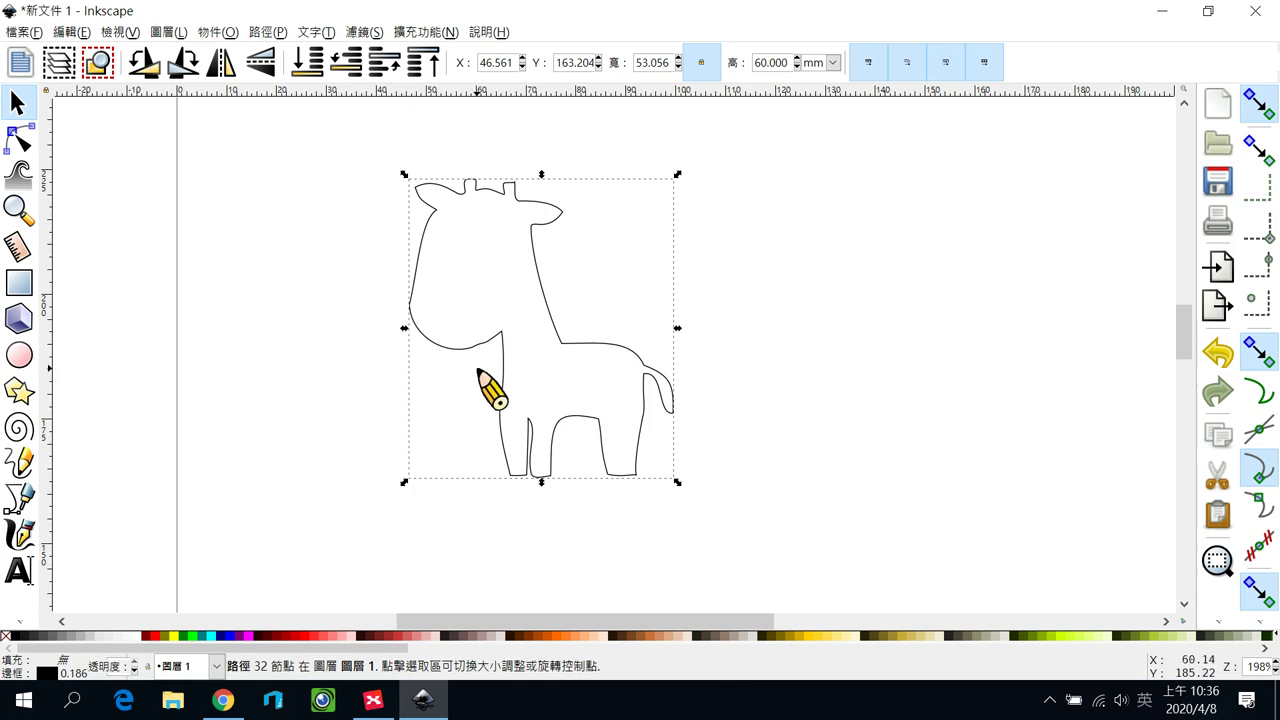
# Step: Switch to the XMind mind map and mark the 手繪動物外型 topic with the completed-task marker
pyautogui.click(373, 700)
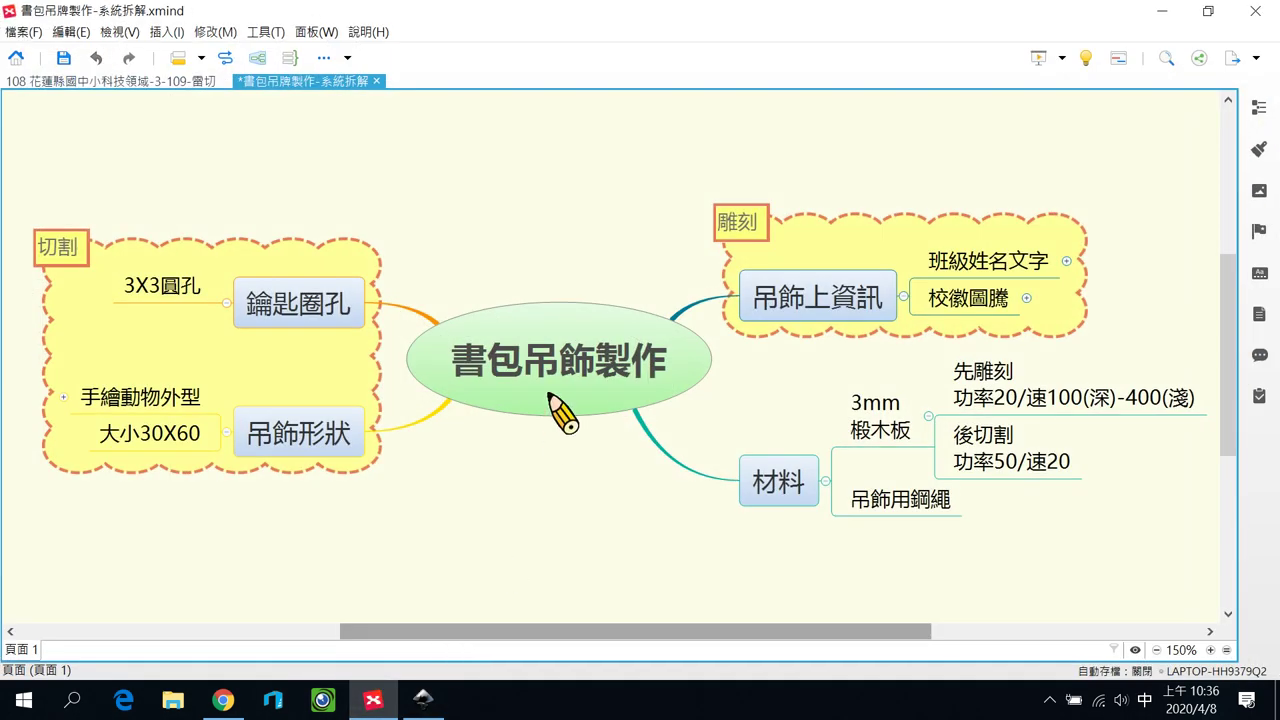
pyautogui.click(172, 398)
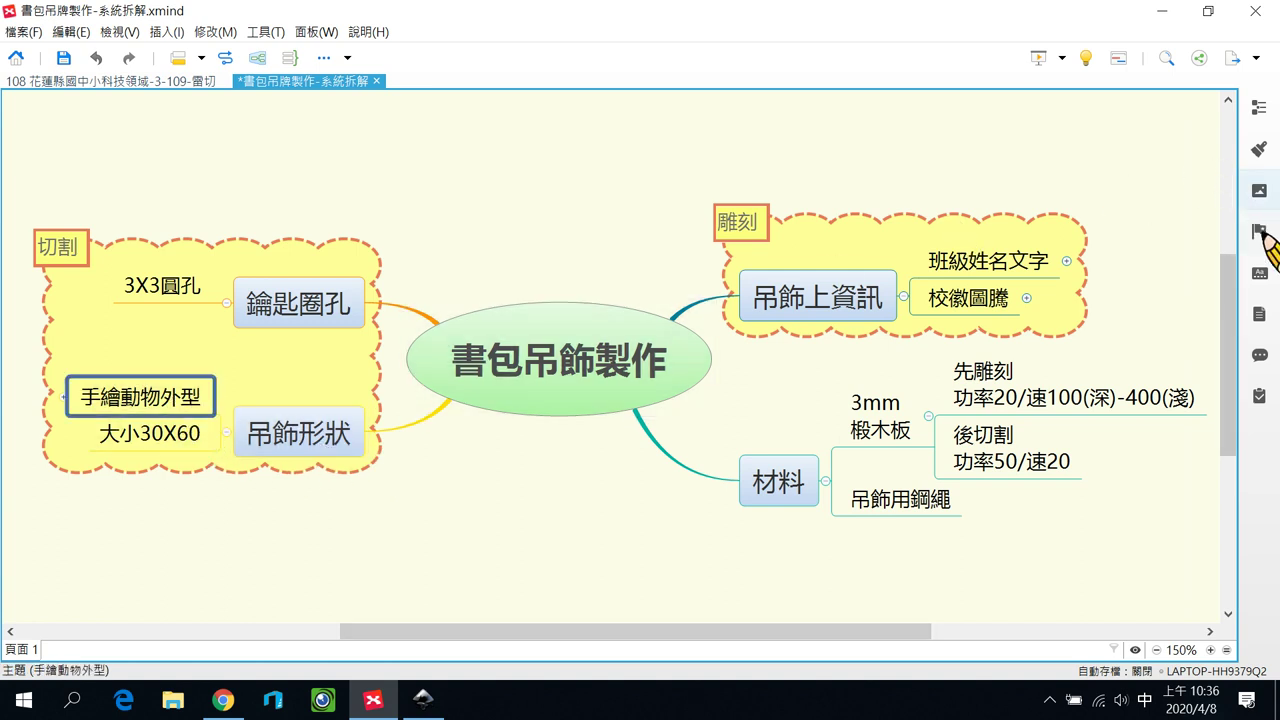
pyautogui.click(1259, 237)
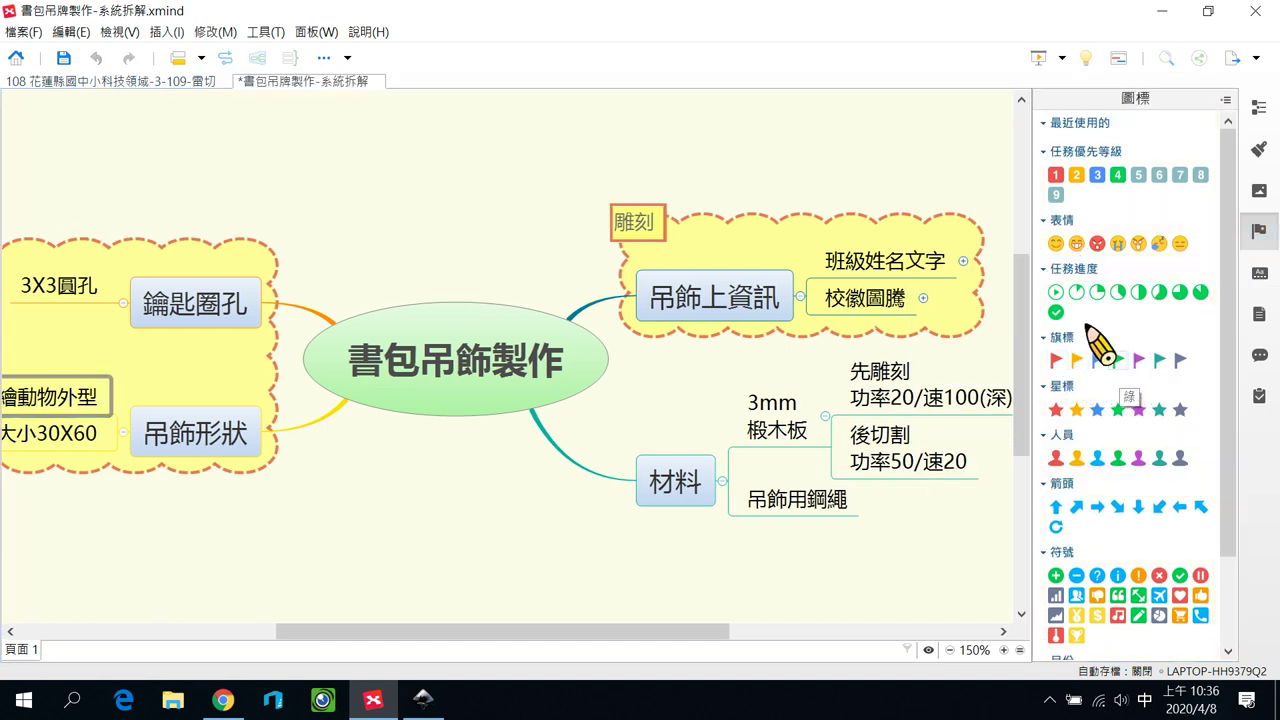
pyautogui.click(1055, 312)
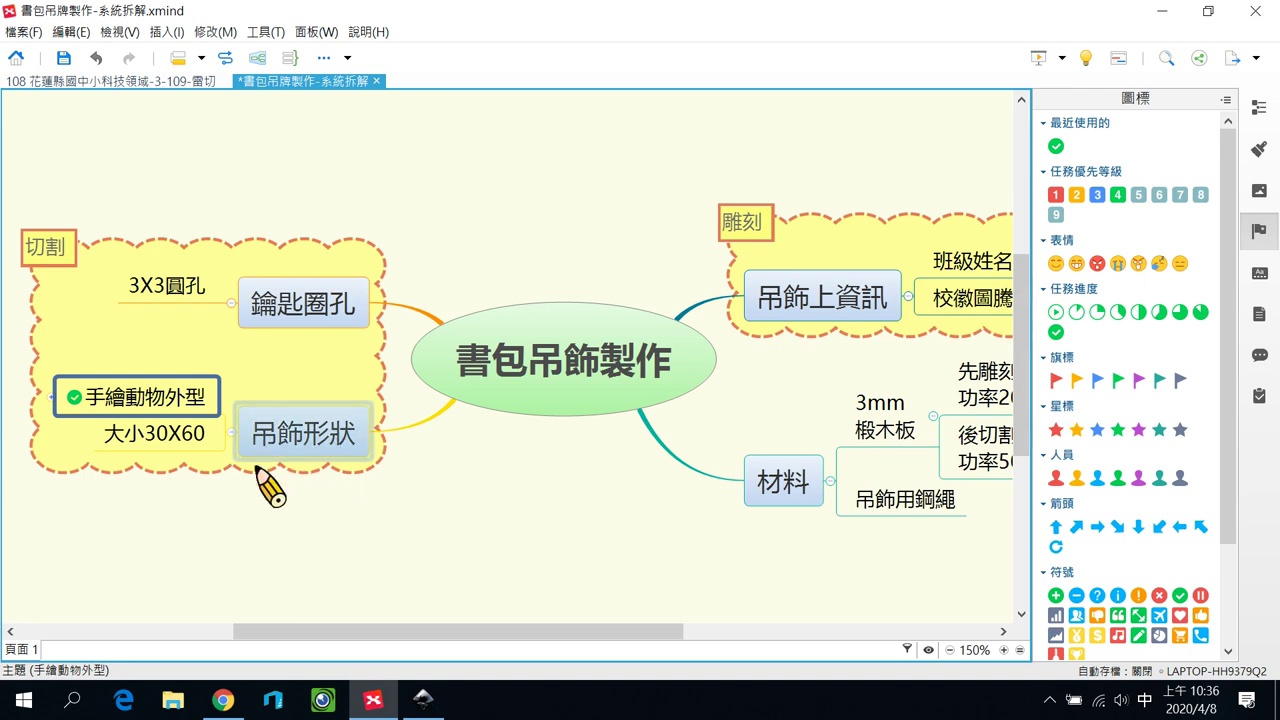
pyautogui.click(320, 538)
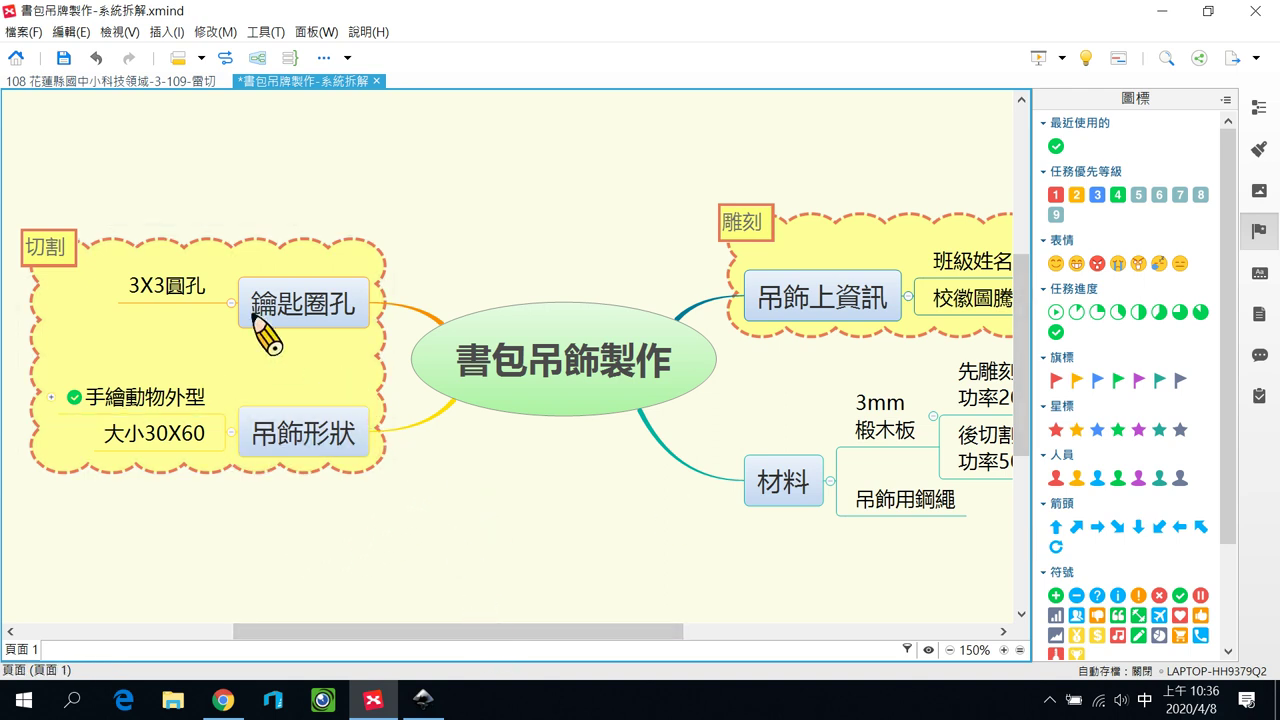
pyautogui.click(295, 300)
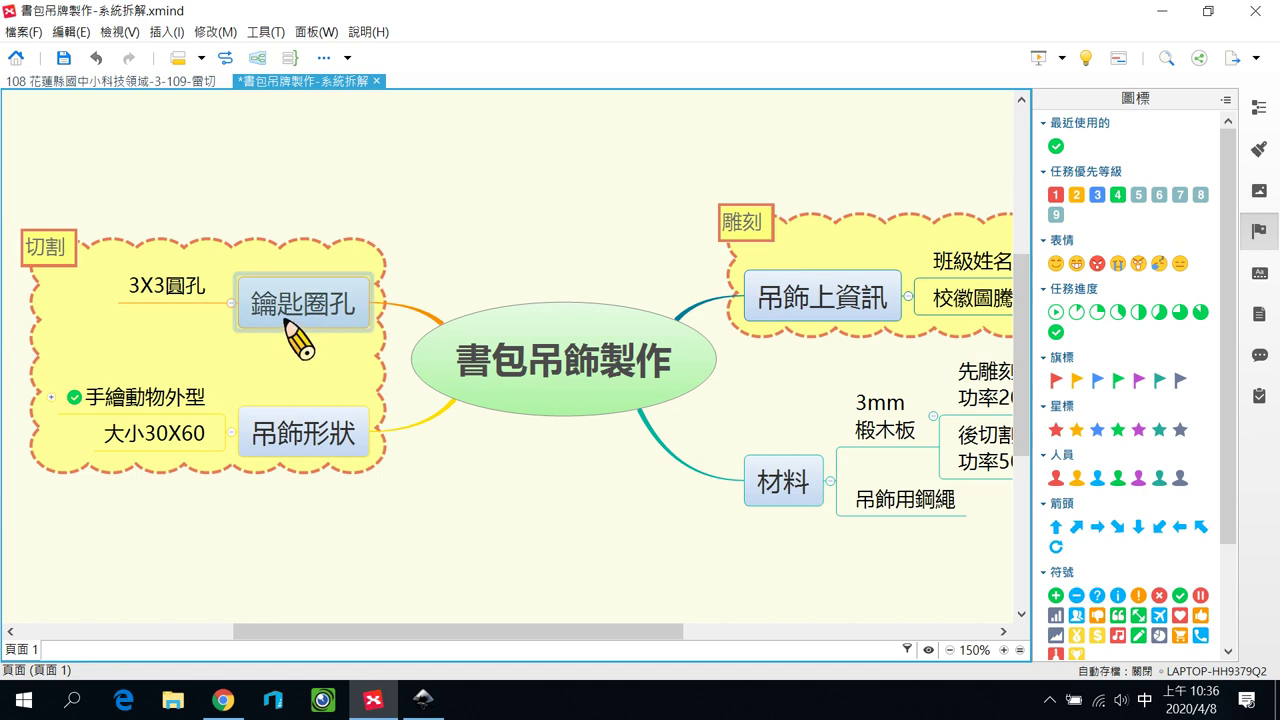
# Step: Return to Inkscape and draw an ellipse with radii of about 3.9 by 4.1 mm beside the giraffe's head
pyautogui.click(1170, 12)
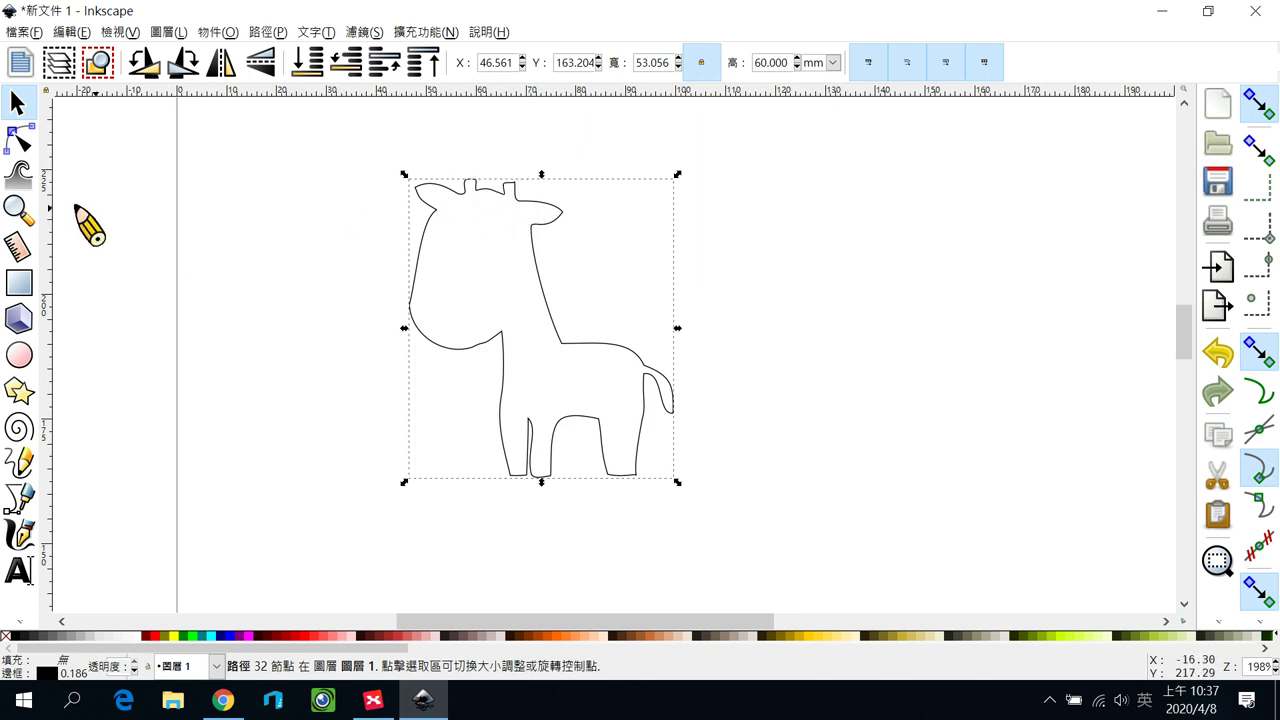
pyautogui.click(28, 361)
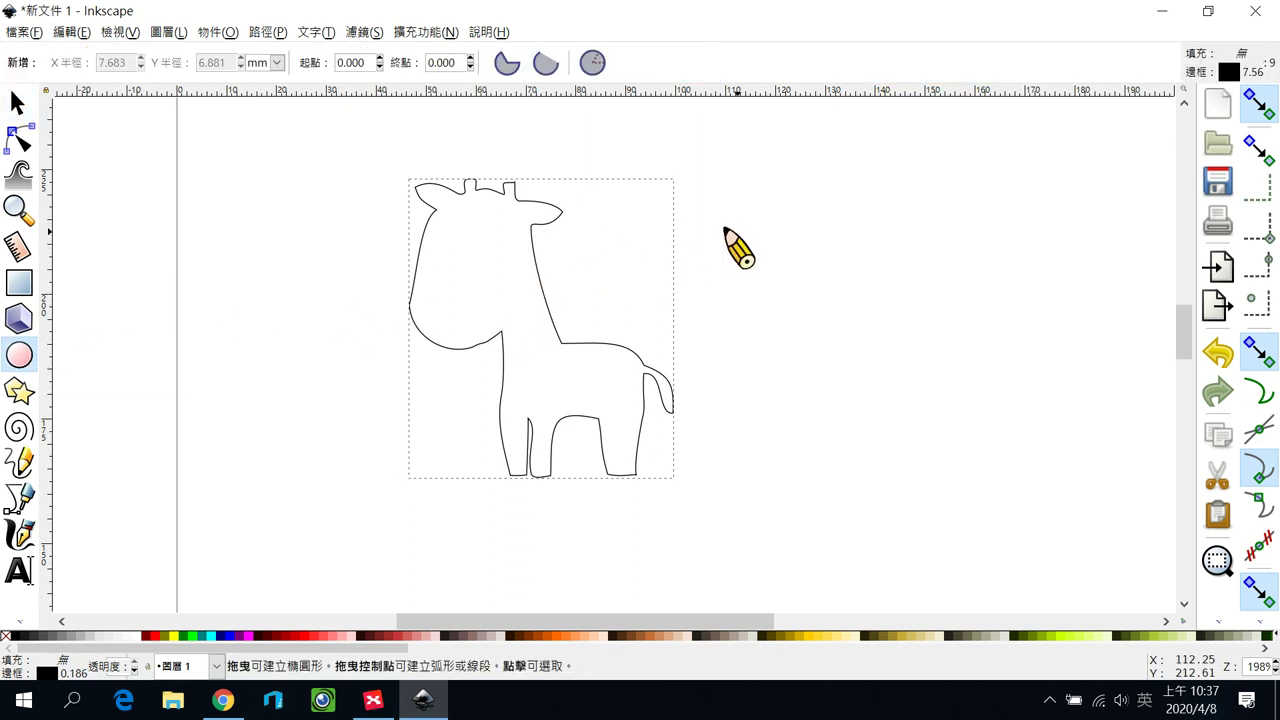
pyautogui.moveTo(712, 206); pyautogui.dragTo(756, 251)
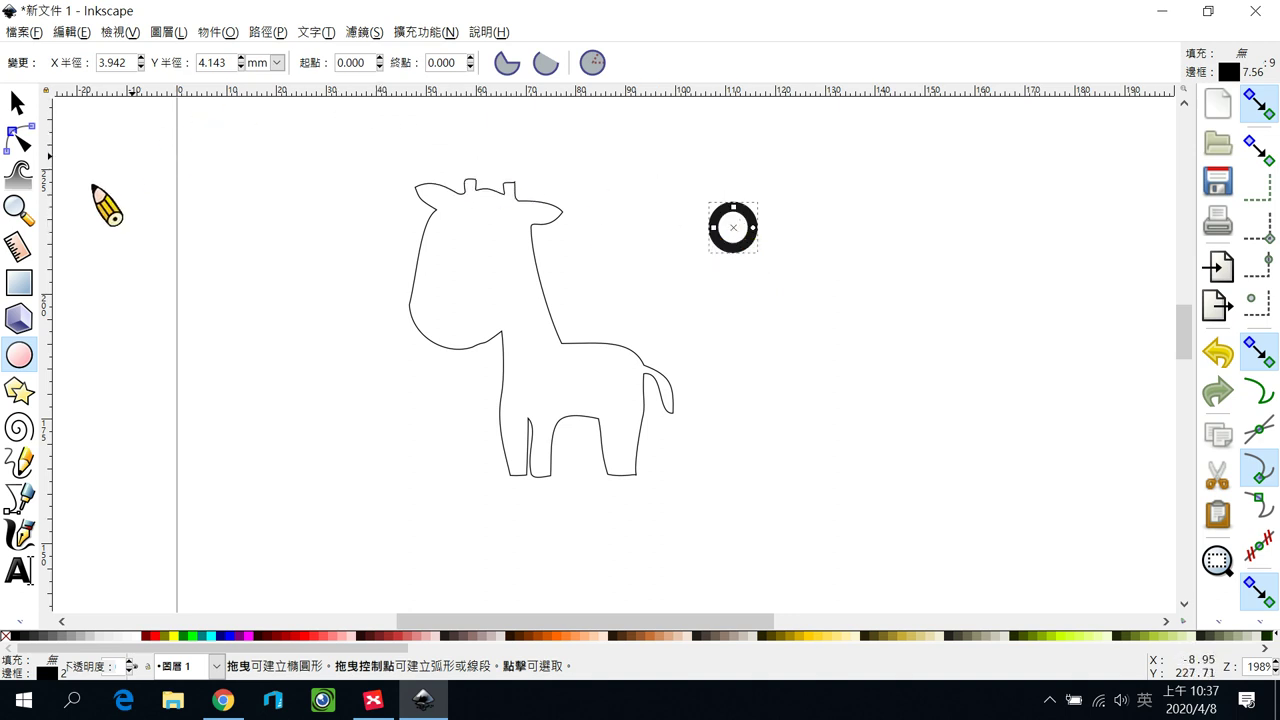
# Step: Unlock the width-to-height ratio and set the ellipse's width and height both to 3 mm
pyautogui.click(16, 104)
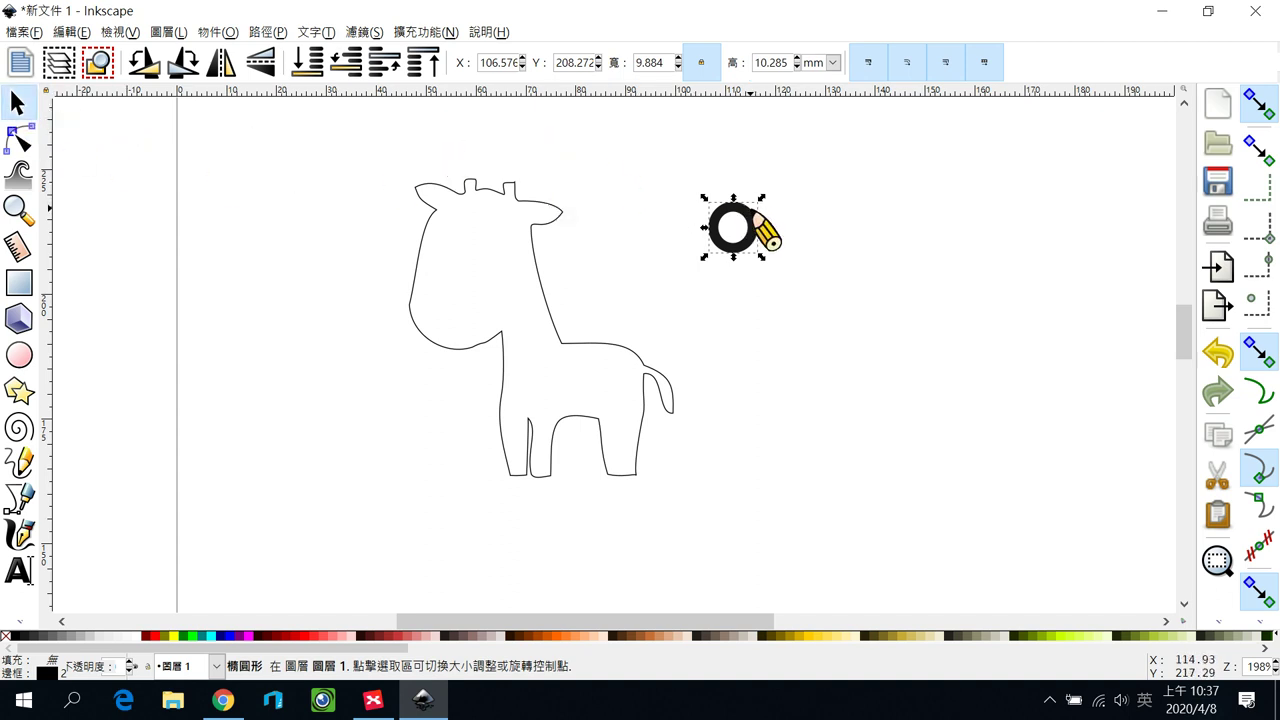
pyautogui.click(697, 68)
pyautogui.moveTo(667, 66); pyautogui.dragTo(634, 66)
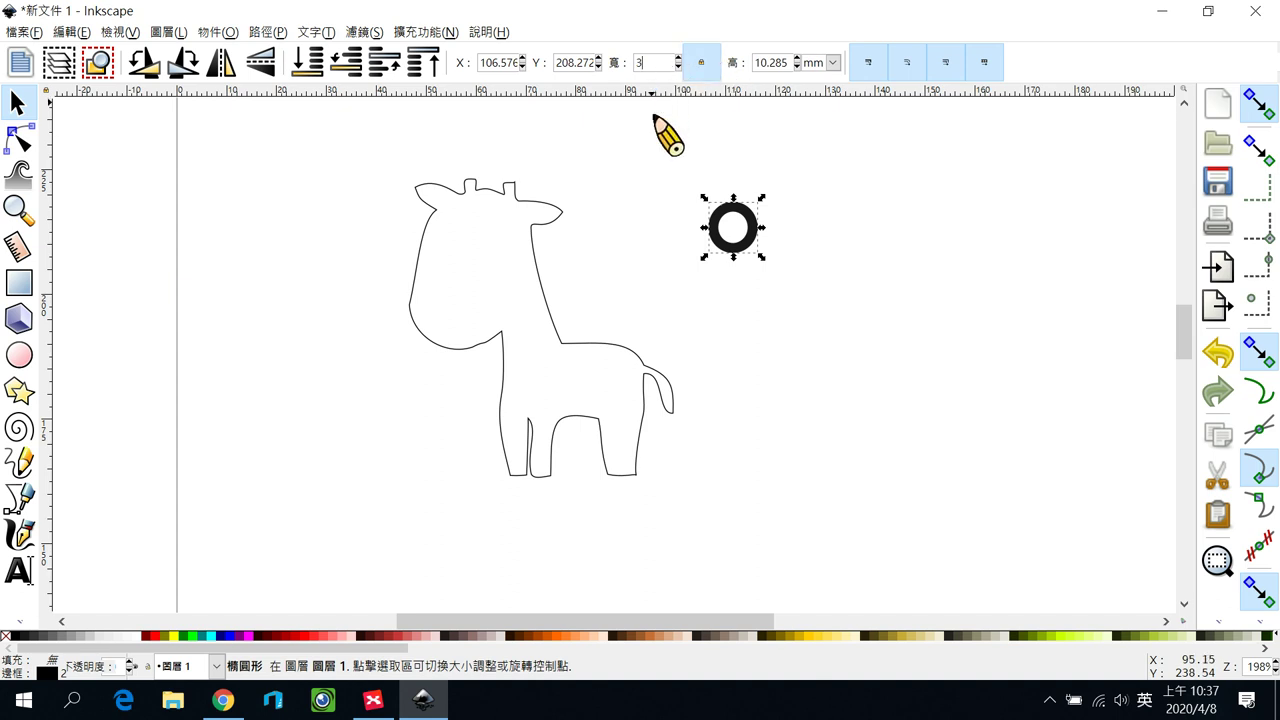
pyautogui.click(704, 63)
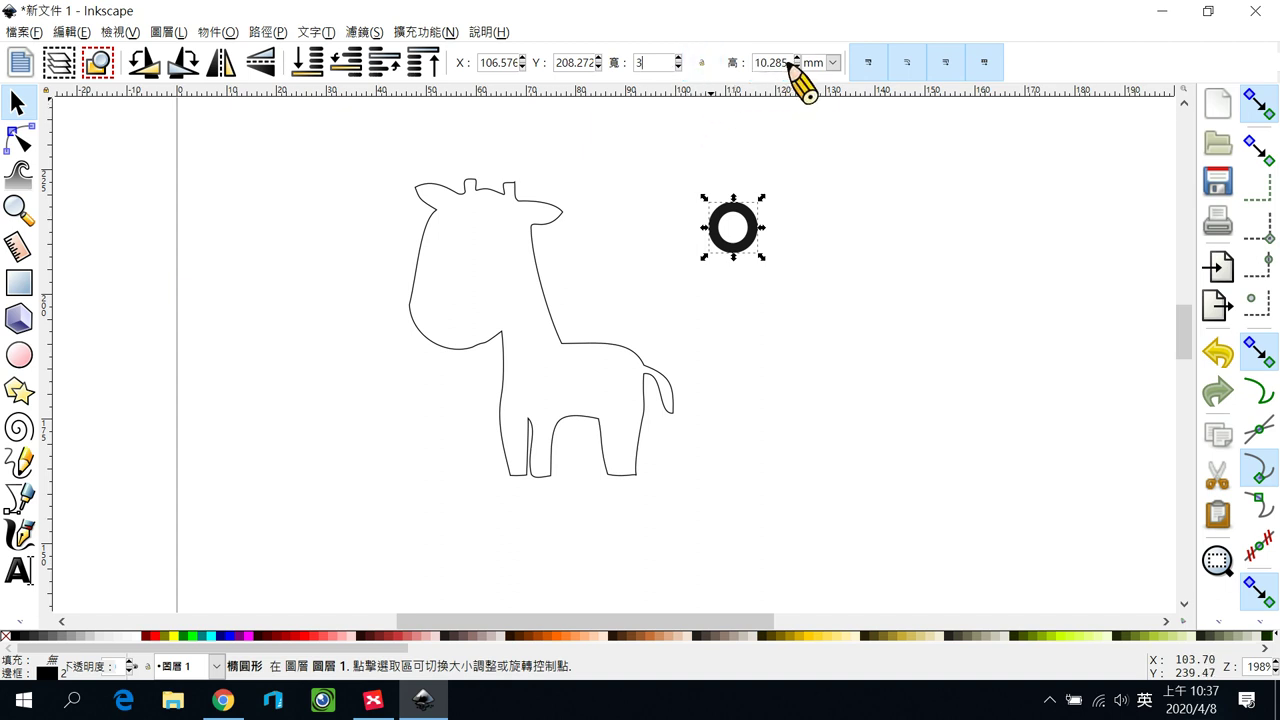
pyautogui.press('Tab')
pyautogui.press('Tab')
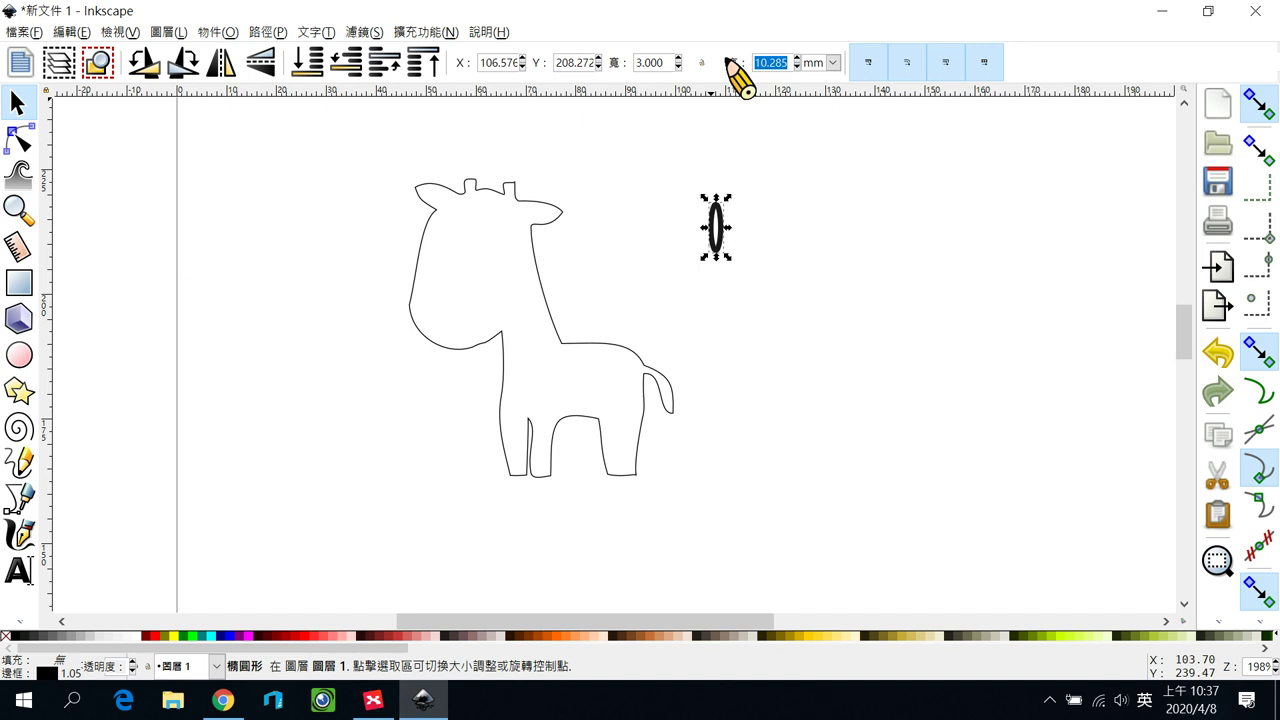
pyautogui.write('3')
pyautogui.click(791, 214)
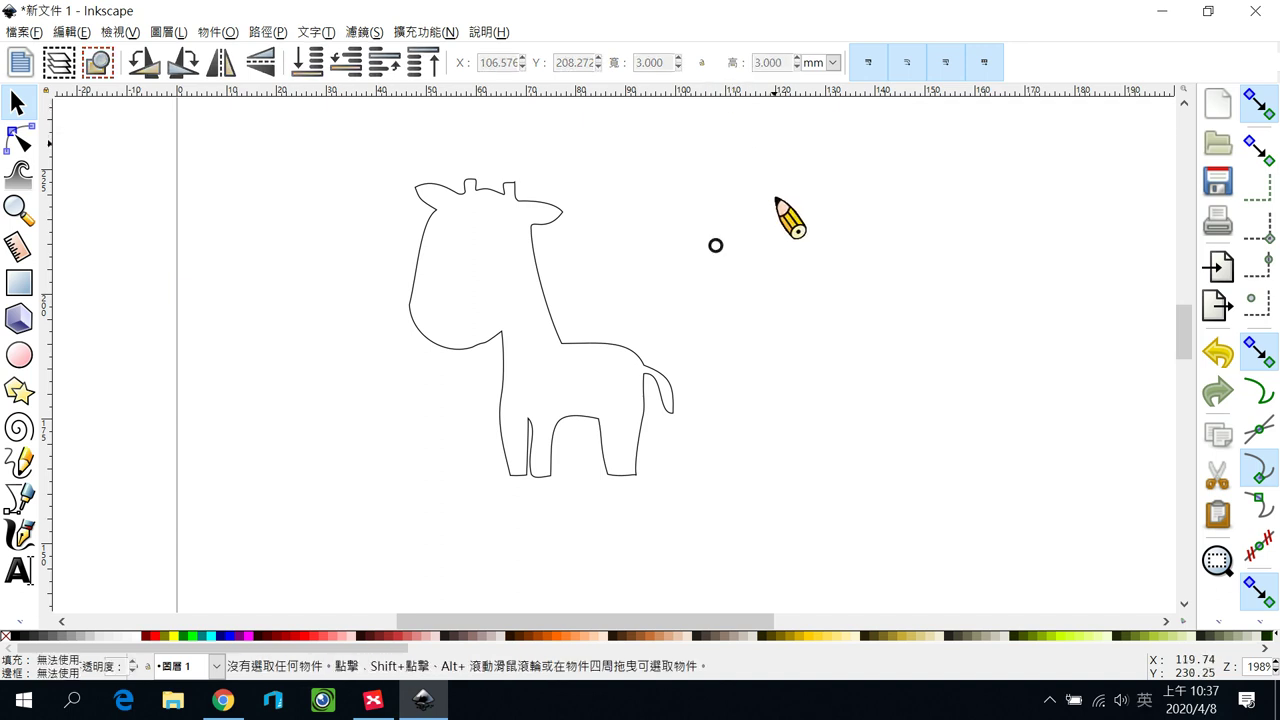
# Step: Move the 3 mm circle into the giraffe's ear above the face, at about X 50.9, Y 218.2 mm
pyautogui.click(716, 246)
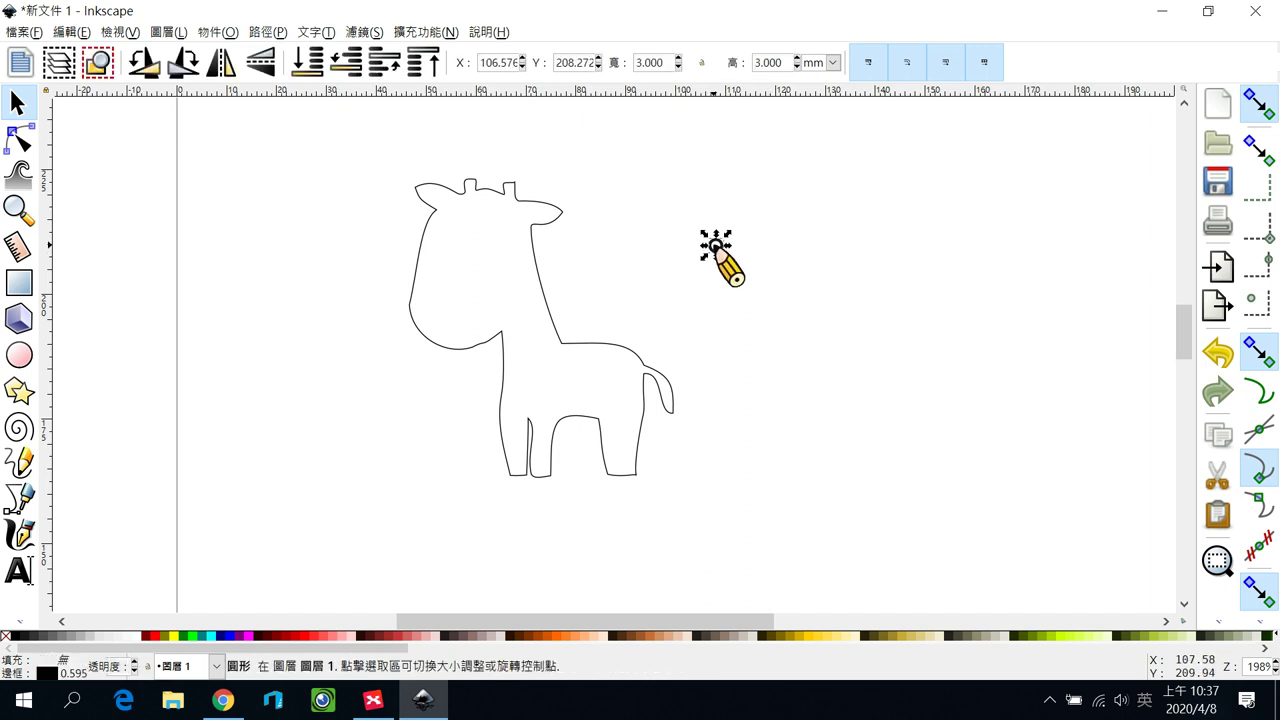
pyautogui.moveTo(716, 246); pyautogui.dragTo(436, 196)
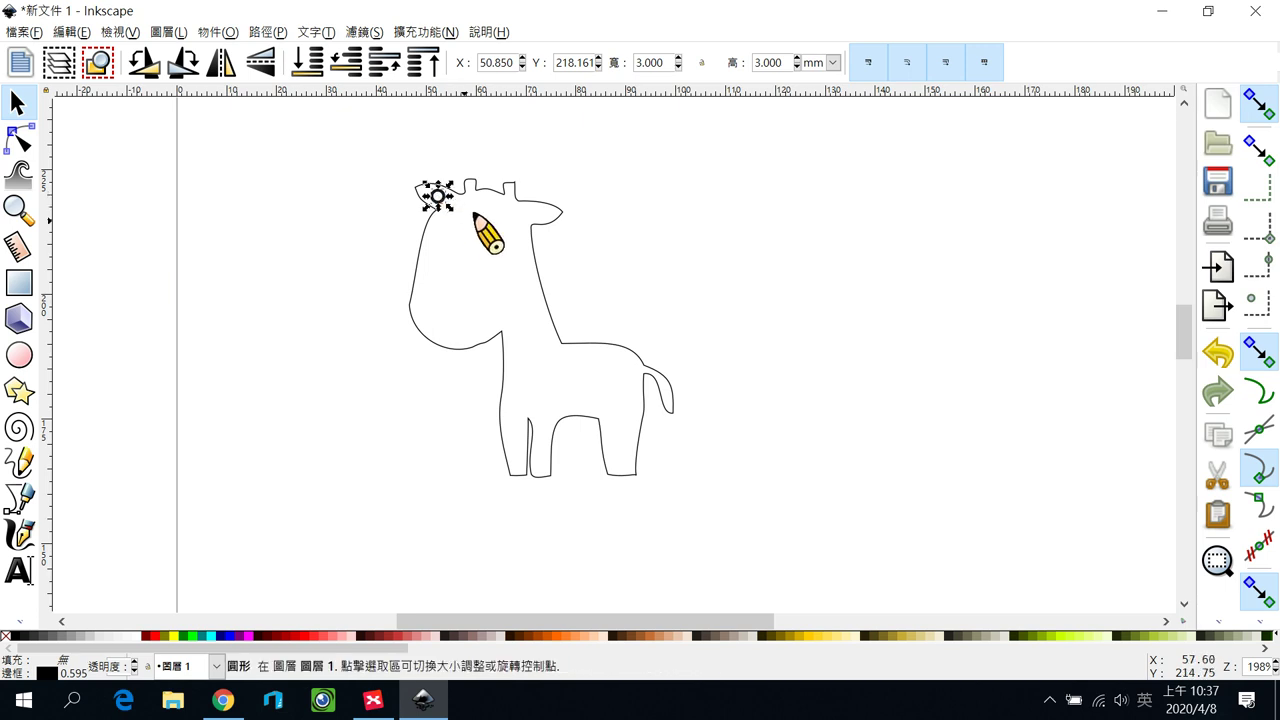
pyautogui.scroll(5, 432, 210)
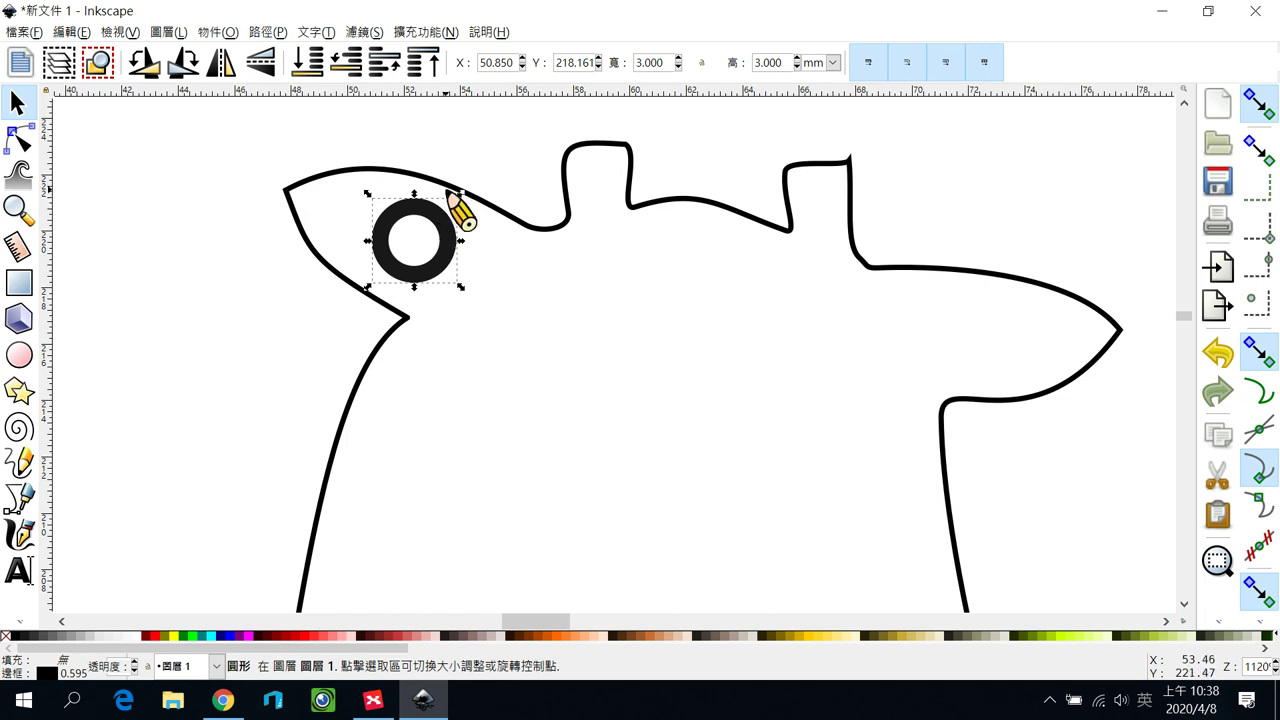
pyautogui.scroll(-3, 448, 190)
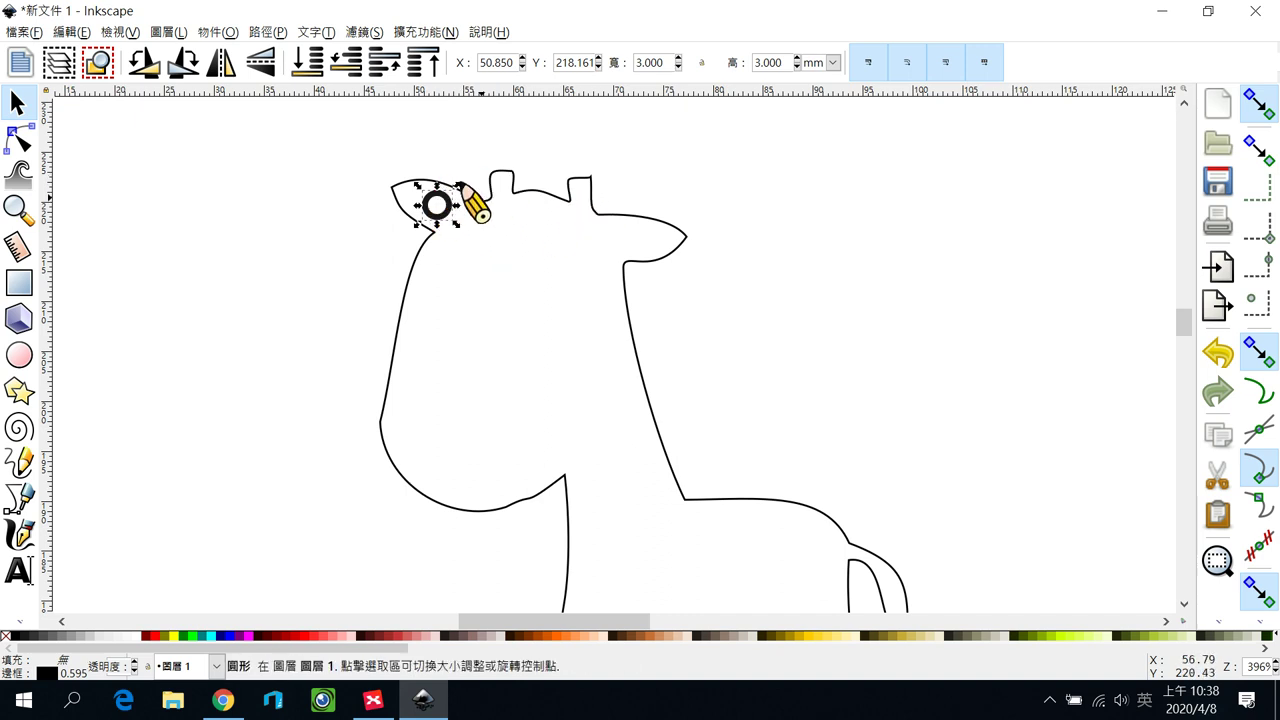
pyautogui.click(336, 232)
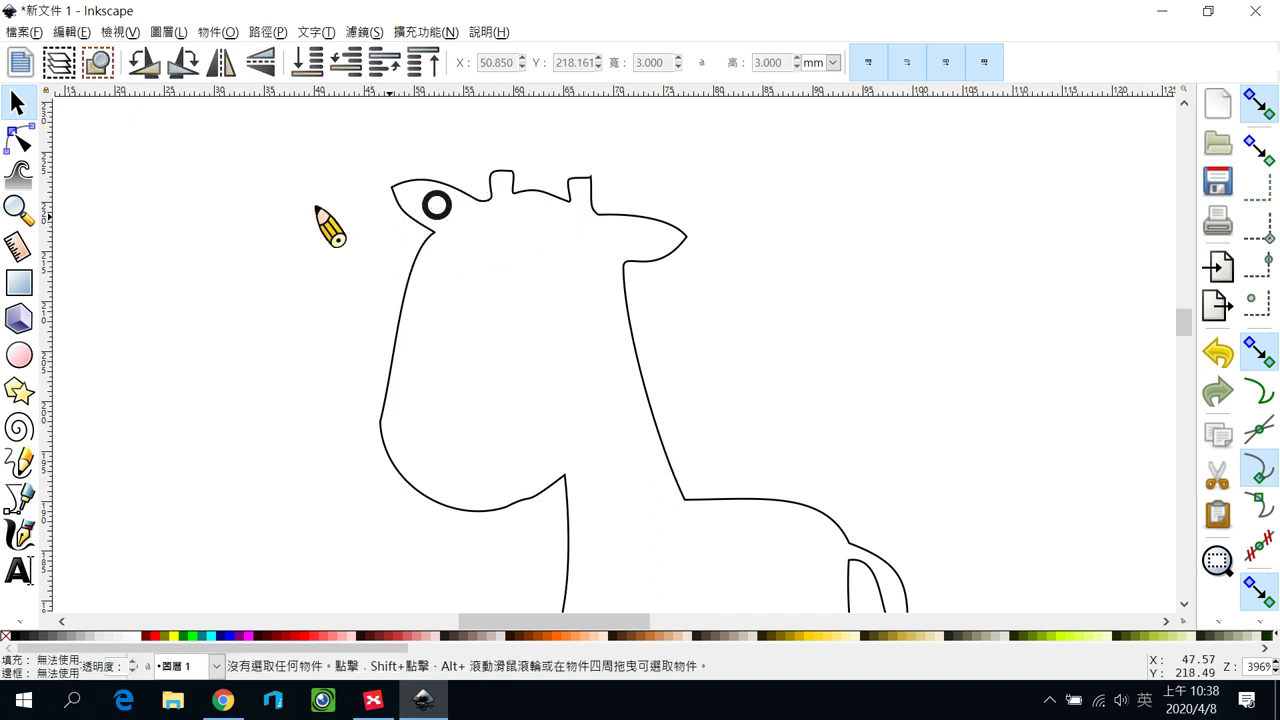
# Step: Bulge the lower edge of the ear holding the circle outward by re-angling the handle where the ear meets the cheek
pyautogui.click(18, 139)
pyautogui.click(417, 227)
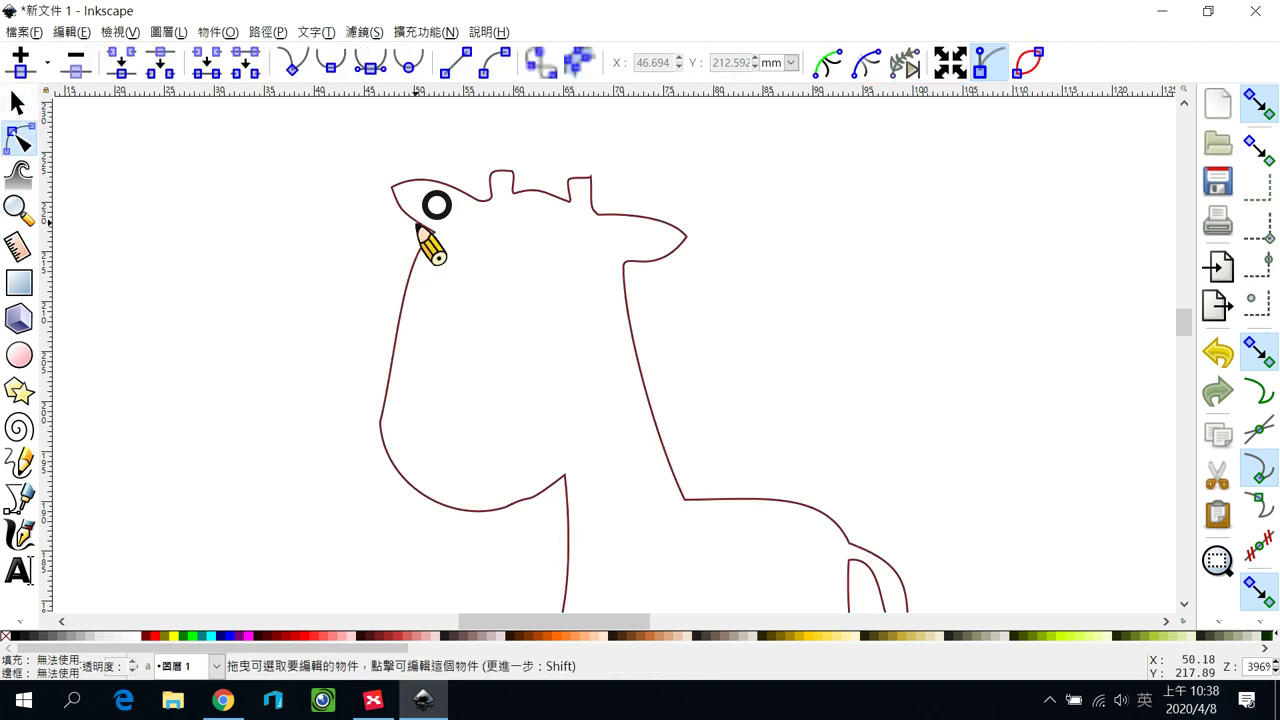
pyautogui.click(417, 227)
pyautogui.click(424, 231)
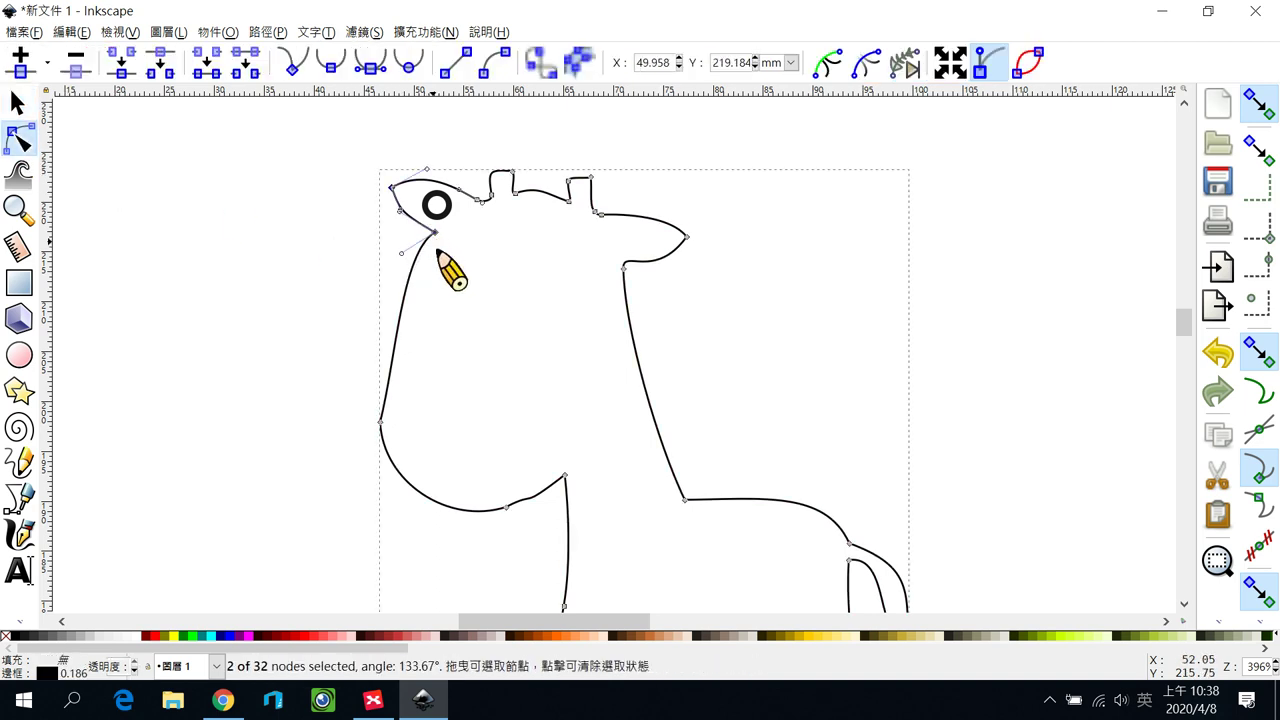
pyautogui.moveTo(402, 254); pyautogui.dragTo(392, 229)
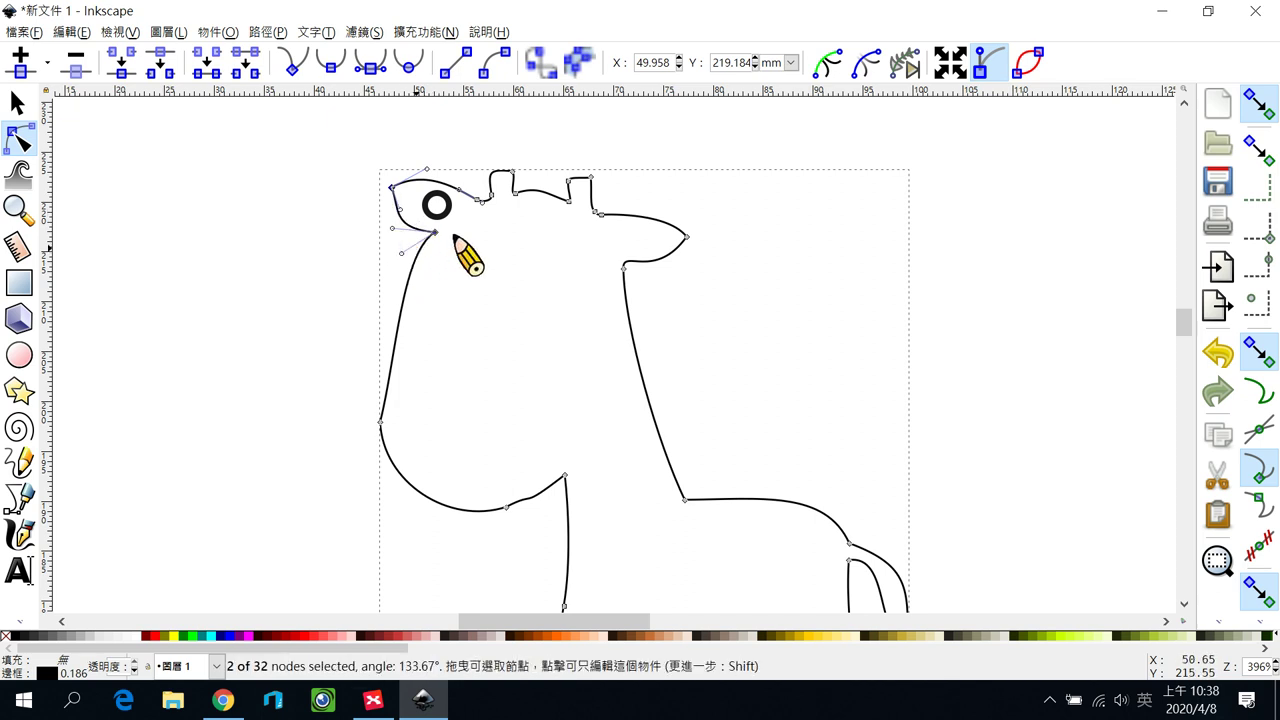
# Step: Shift the 3 mm circle horizontally toward the ear tip to about X 50.0, Y 218.2 mm
pyautogui.click(430, 202)
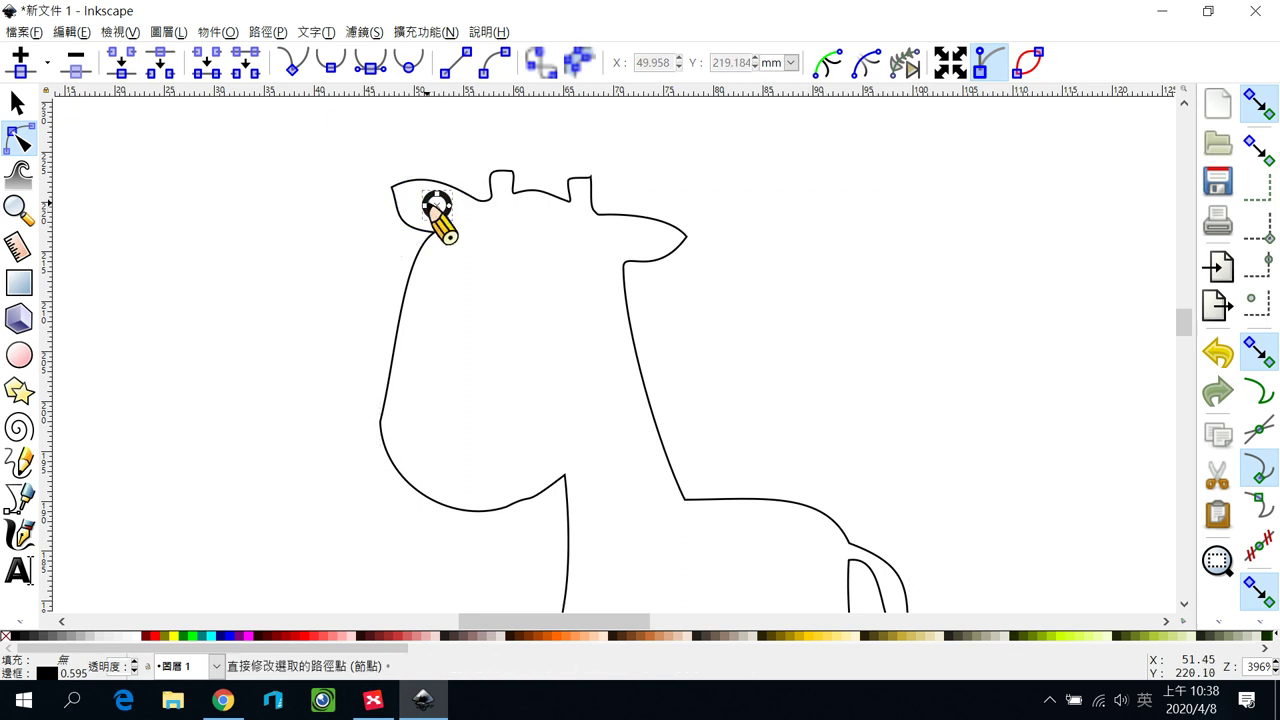
pyautogui.click(28, 102)
pyautogui.moveTo(446, 233); pyautogui.dragTo(421, 203)
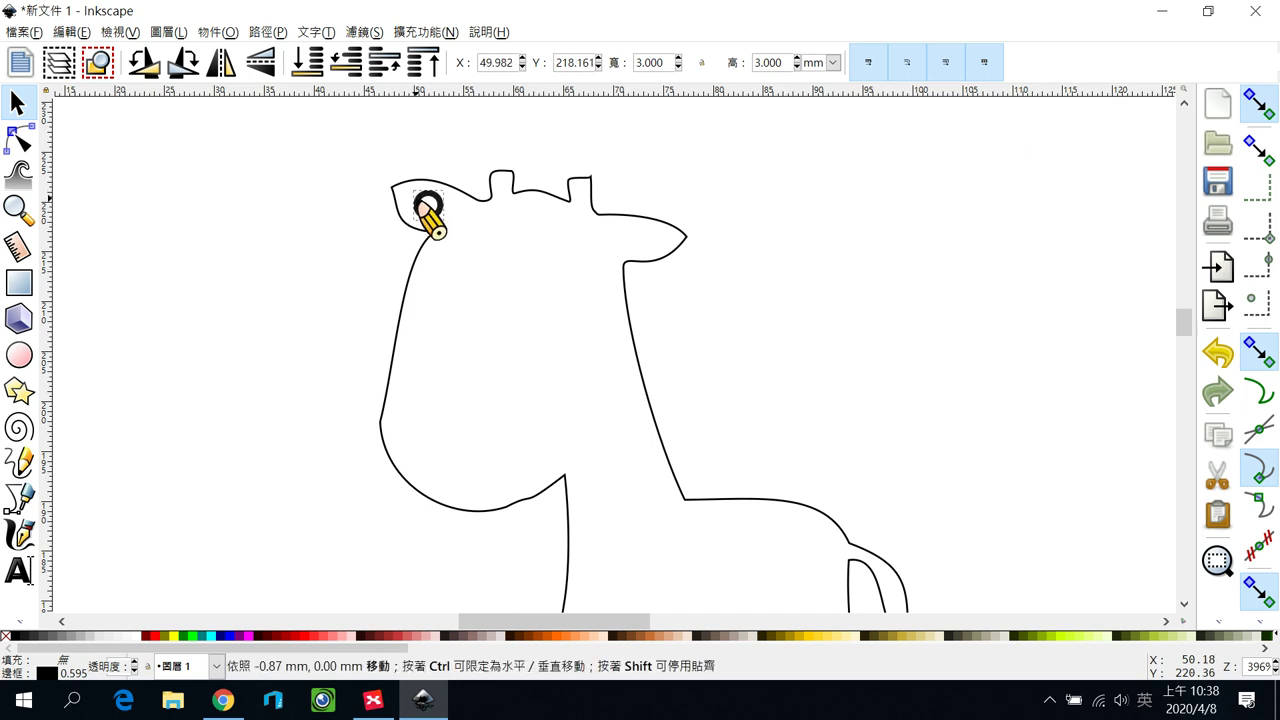
pyautogui.click(440, 165)
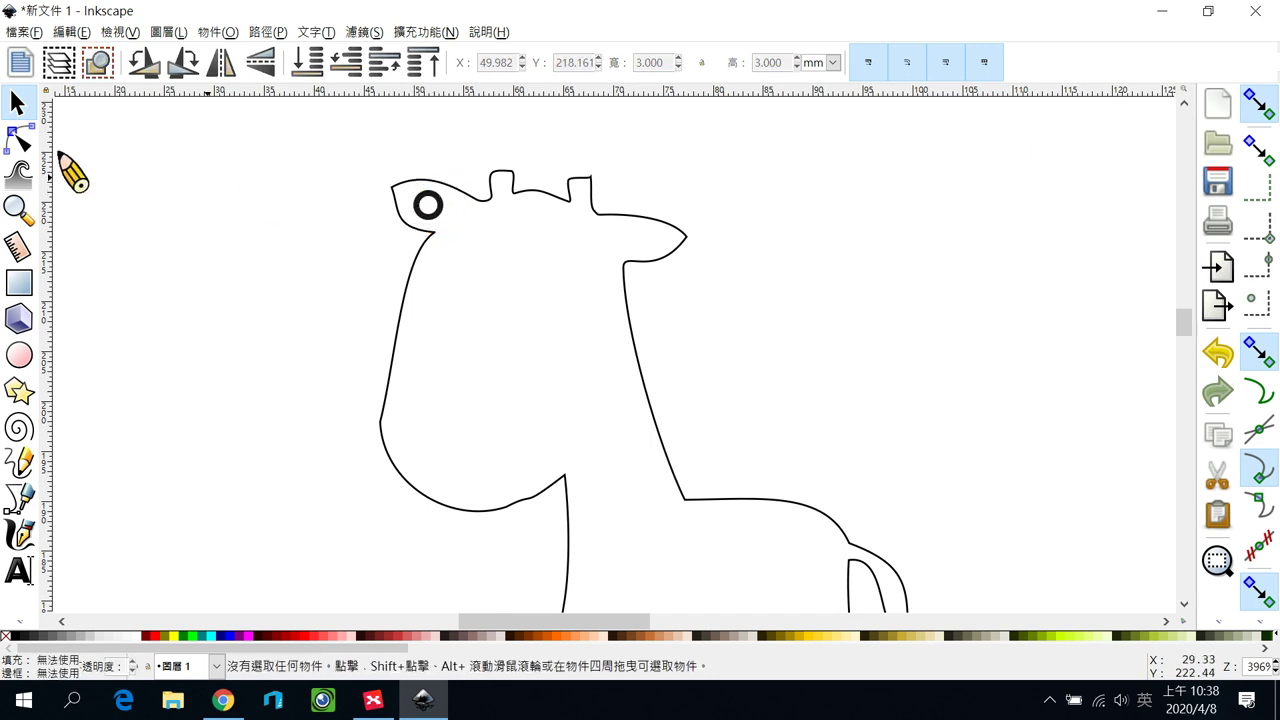
# Step: Bulge the upper edges of both giraffe ears upward by re-angling the curve handles on their top edges
pyautogui.click(19, 141)
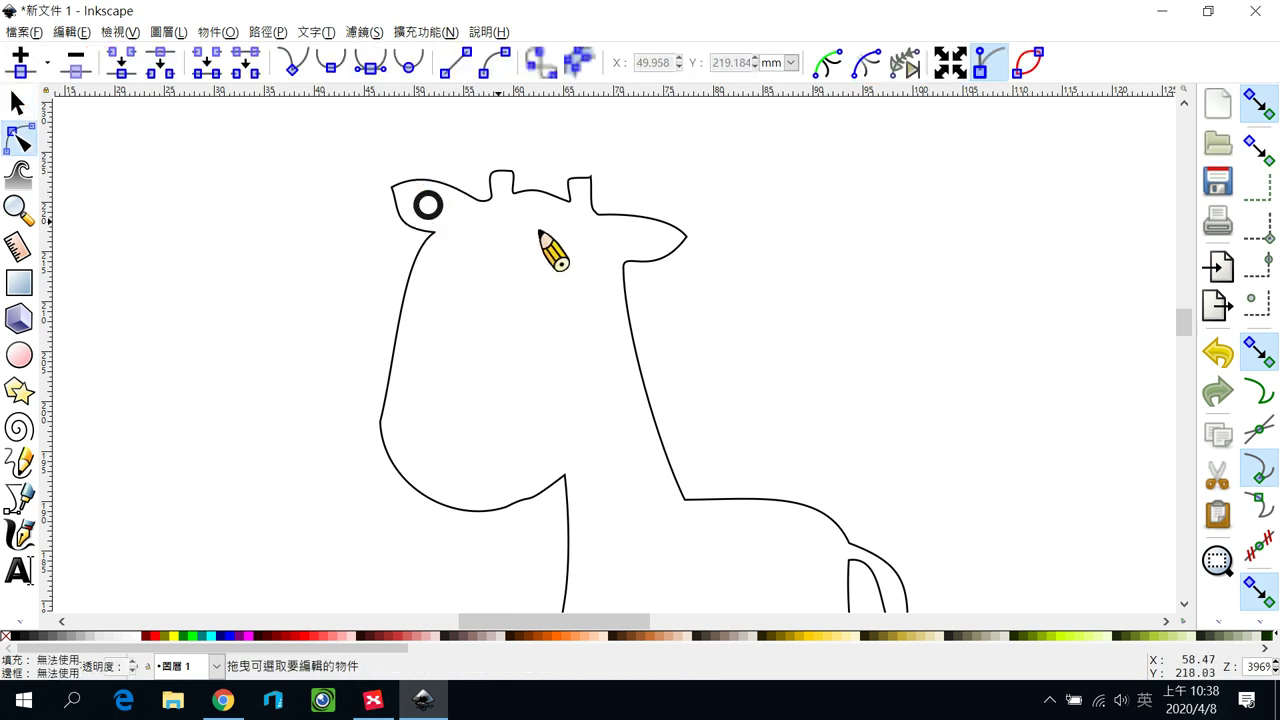
pyautogui.click(446, 189)
pyautogui.click(444, 190)
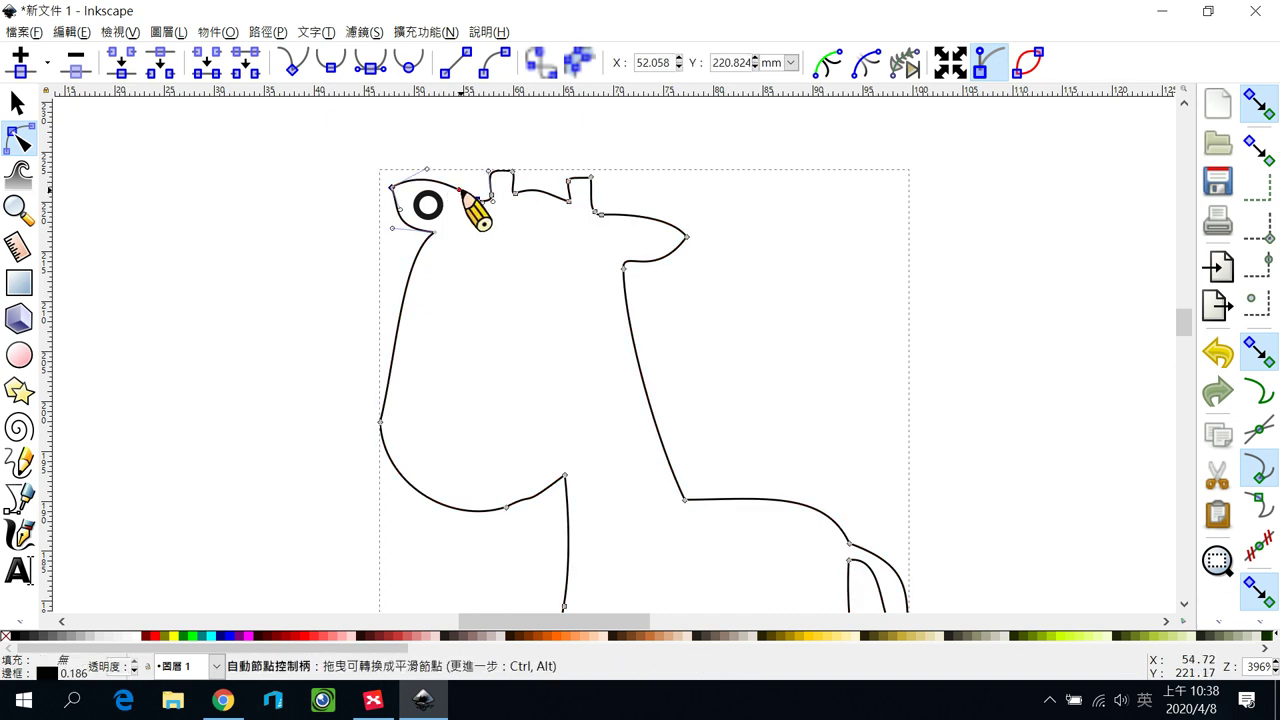
pyautogui.moveTo(459, 188); pyautogui.dragTo(456, 156)
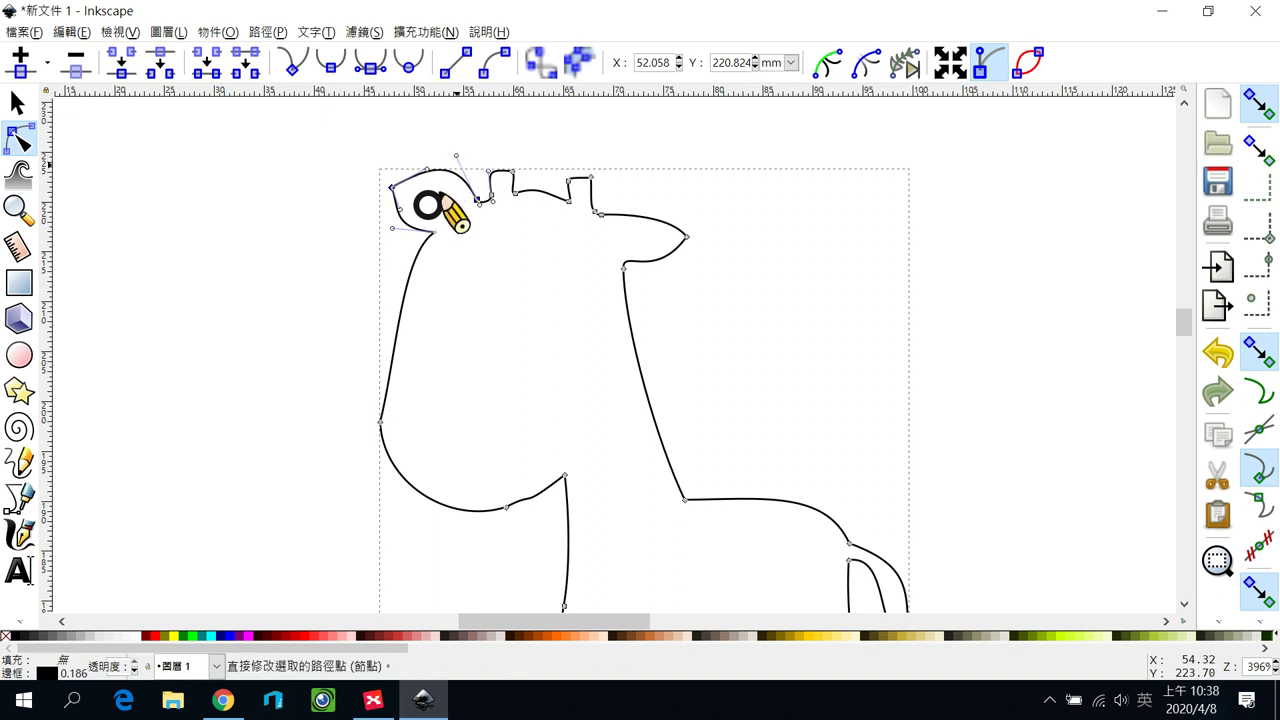
pyautogui.click(653, 219)
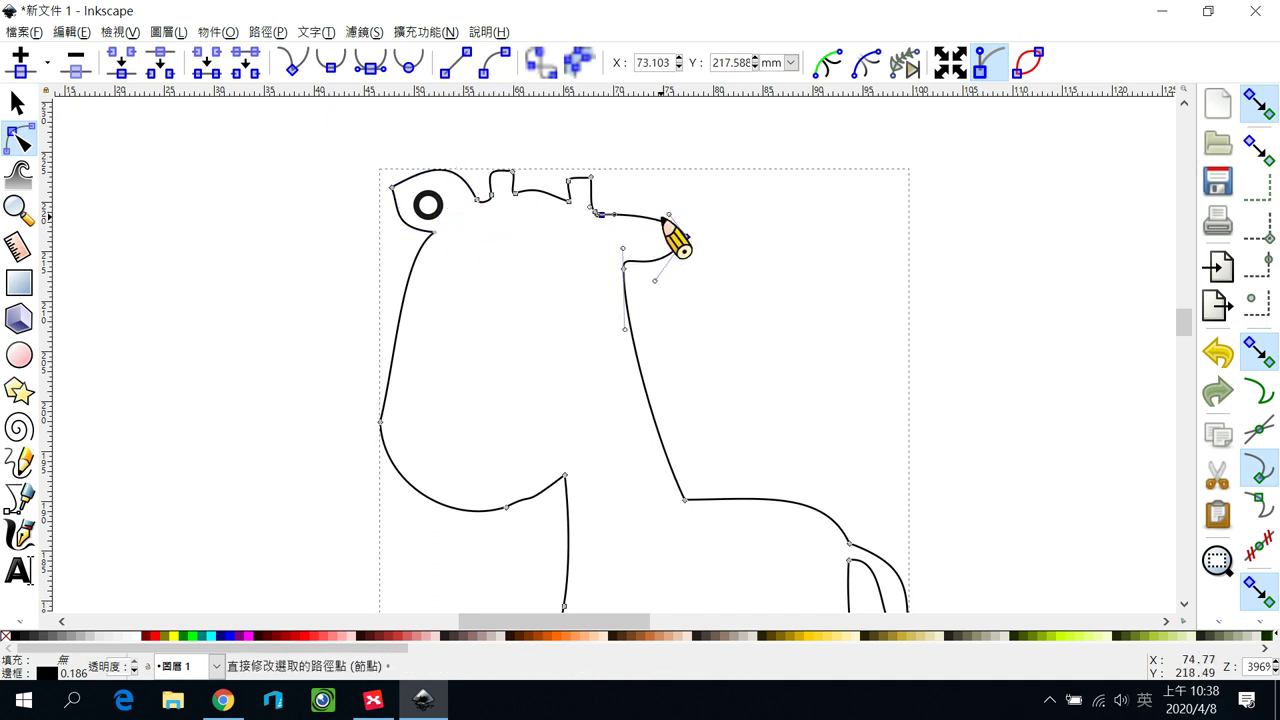
pyautogui.moveTo(666, 211); pyautogui.dragTo(658, 171)
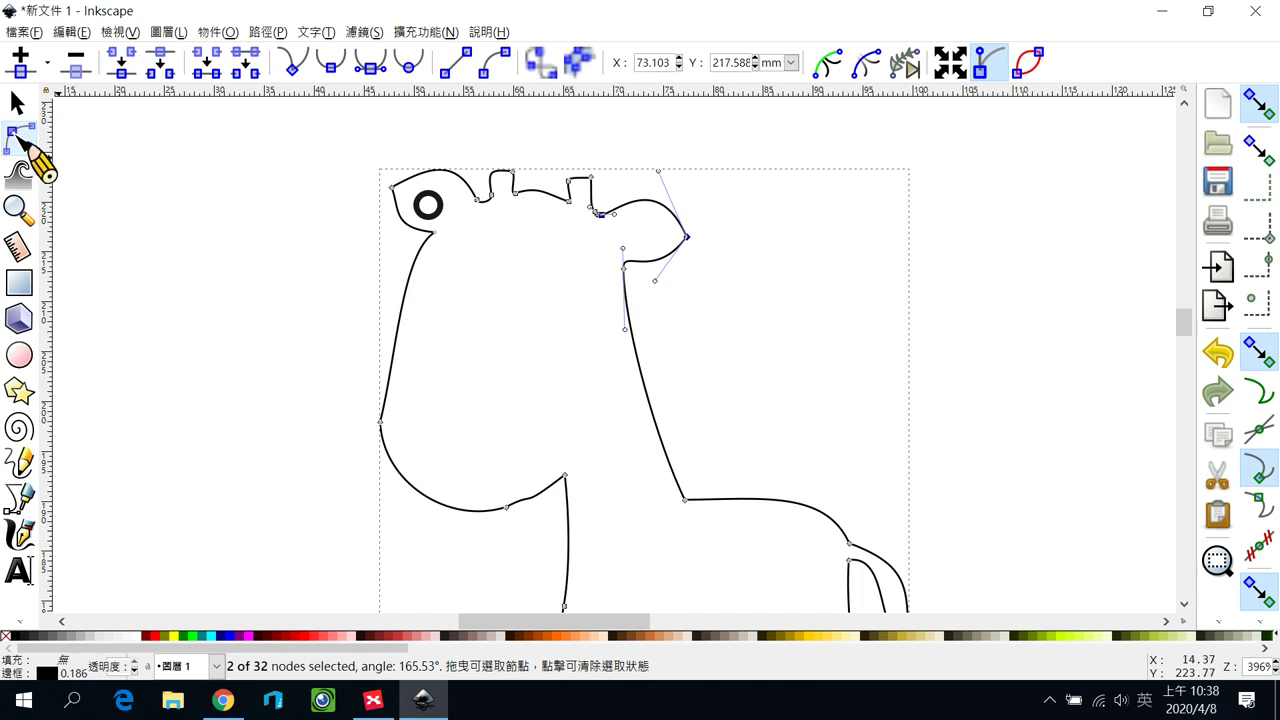
# Step: Re-center the 3 mm circle in the enlarged ear at about X 50.9, Y 218.5 mm
pyautogui.click(17, 102)
pyautogui.click(441, 212)
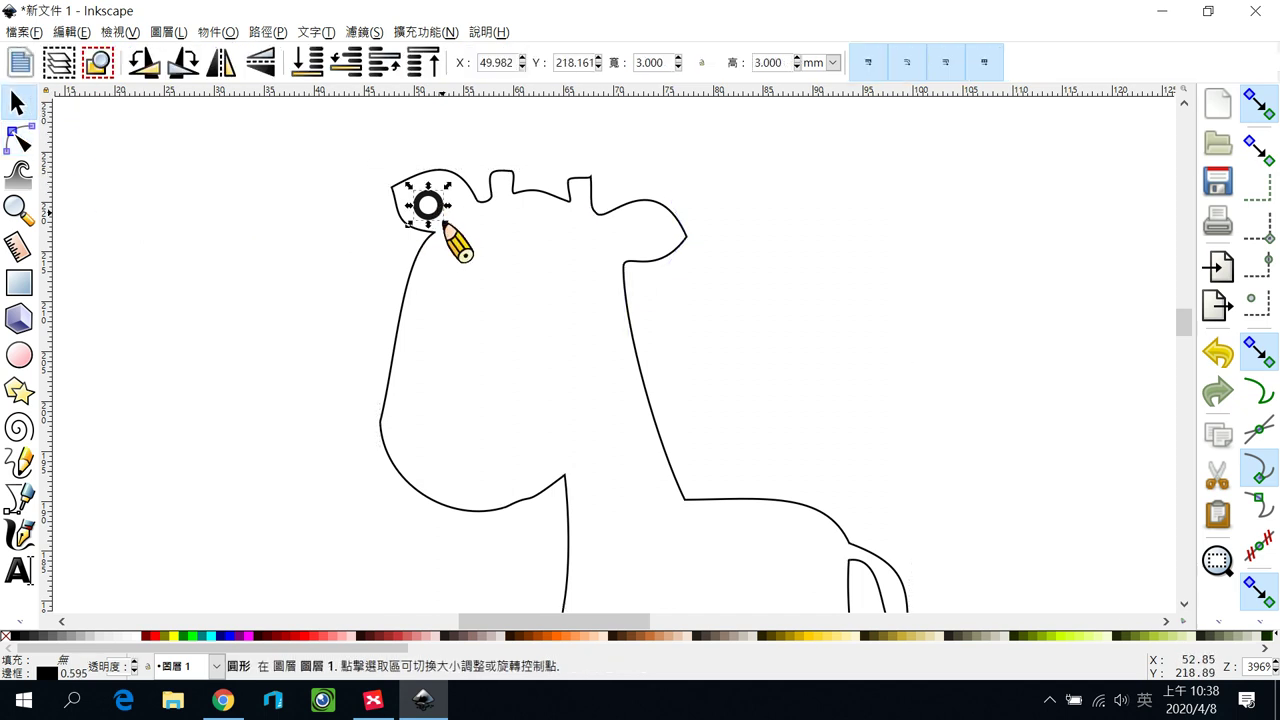
pyautogui.moveTo(458, 212); pyautogui.dragTo(450, 211)
pyautogui.click(848, 230)
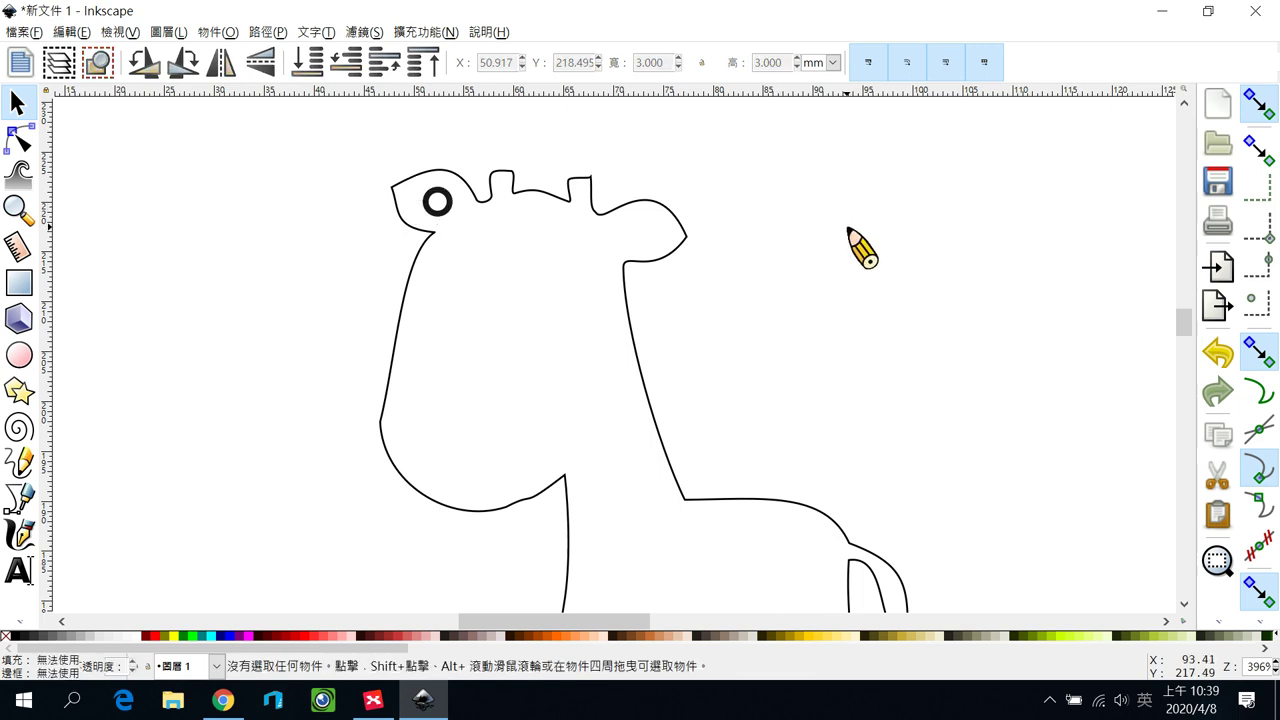
pyautogui.keyDown('ctrl'); pyautogui.scroll(-2, 871, 294); pyautogui.keyUp('ctrl')
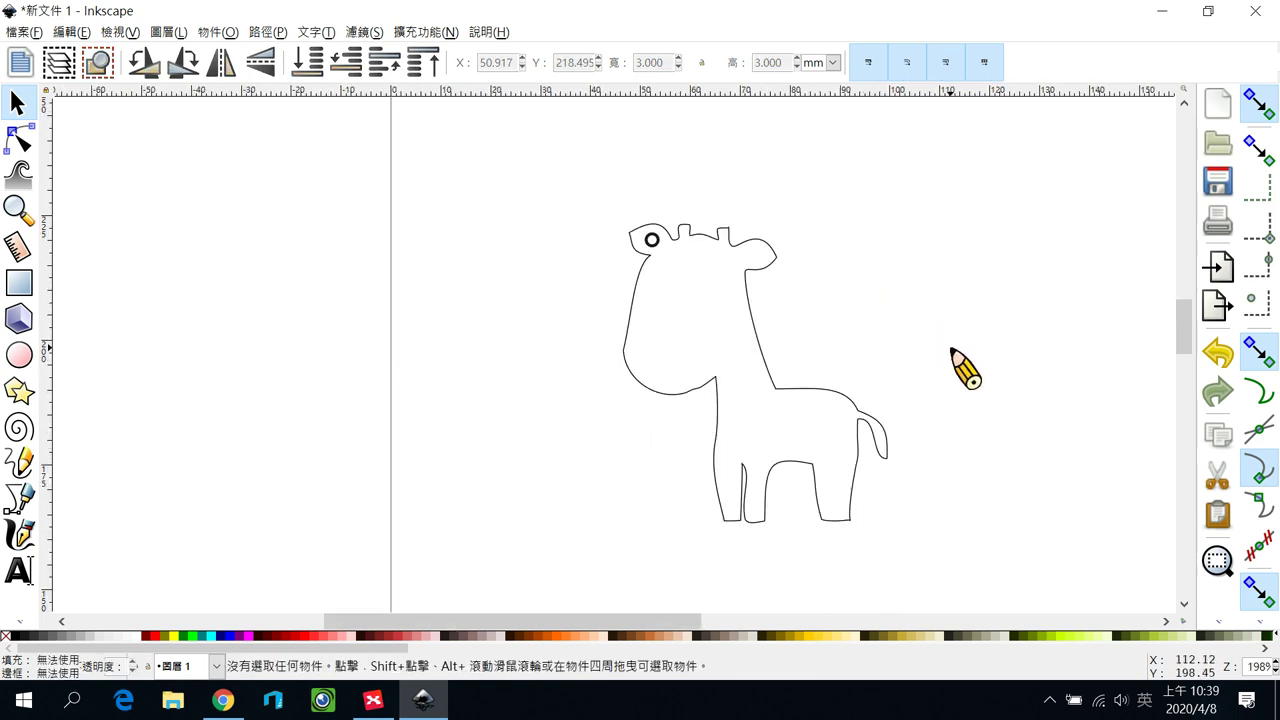
# Step: Switch to the XMind mind map, mark the 鑰匙圈孔 topic with the green completed check marker, and select the 吊飾形狀 topic
pyautogui.click(378, 698)
pyautogui.click(318, 308)
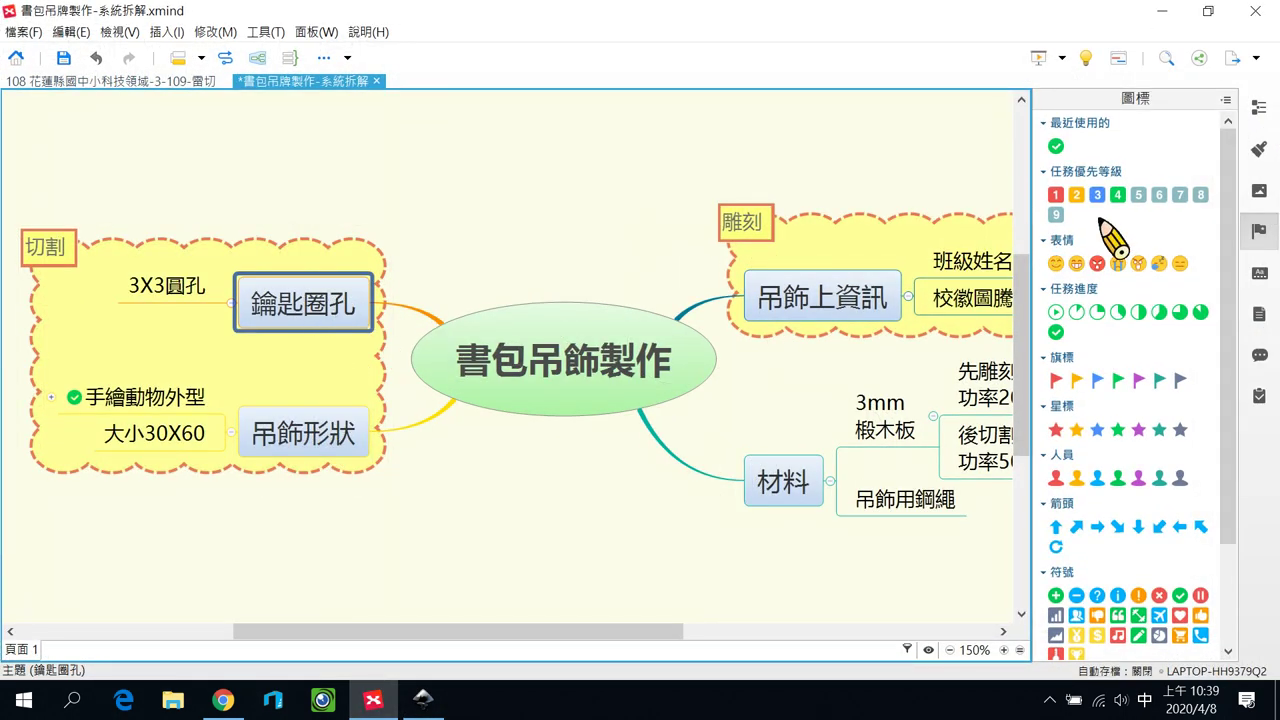
pyautogui.click(1055, 331)
pyautogui.click(316, 438)
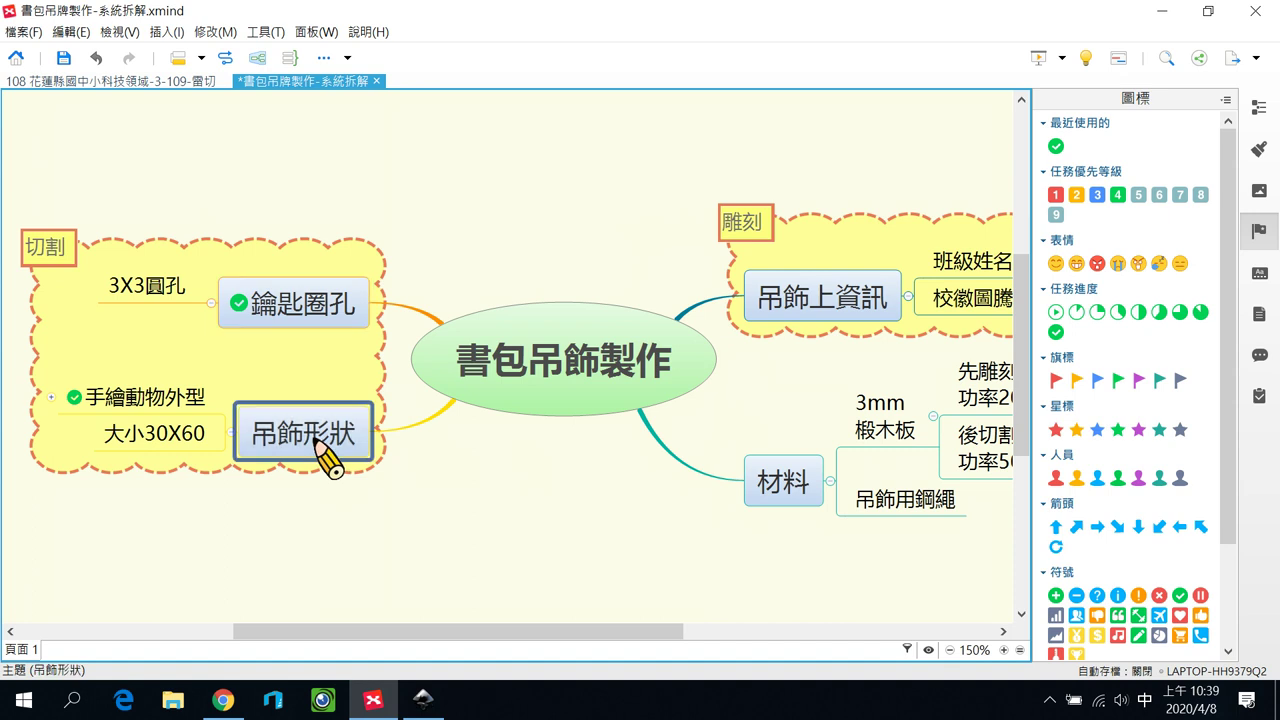